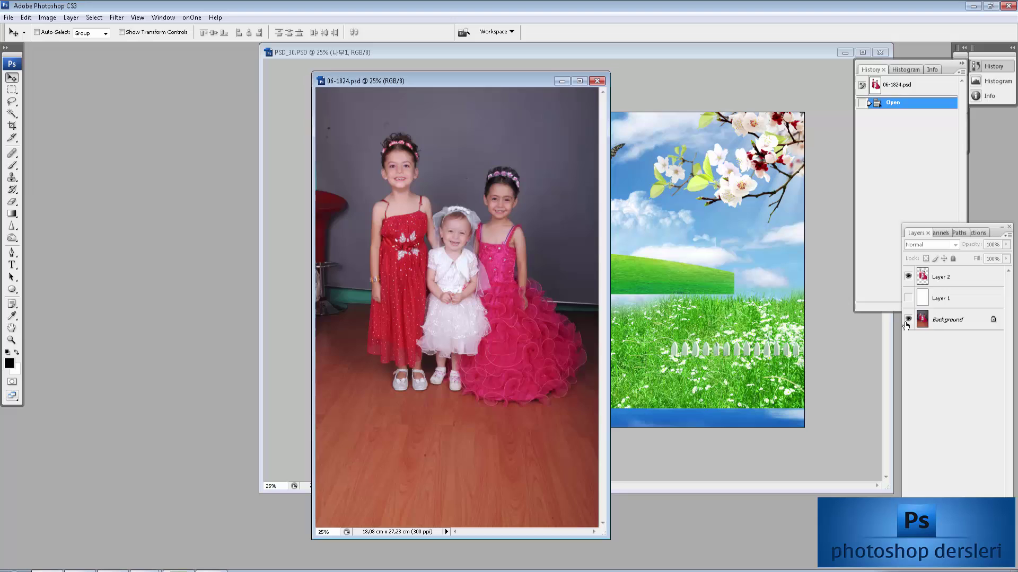
- Hide the original Background layer and set the Crop tool to 24 × 18 cm
click(908, 319)
key(ctrl+minus)
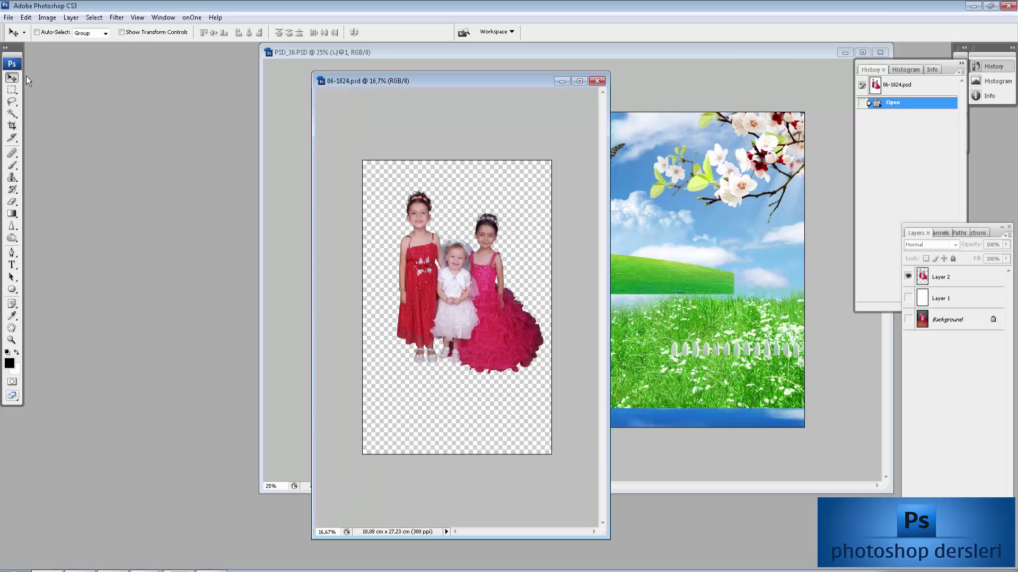
click(12, 126)
text(24)
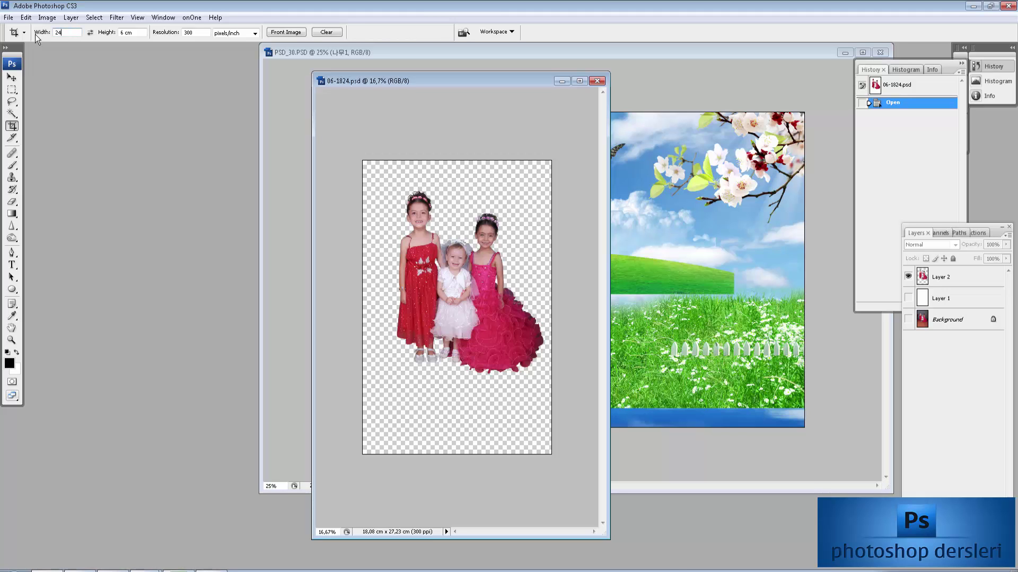
text(8)
- Crop the photo to a 24 × 18 cm landscape frame around the three girls
drag(323, 129, 592, 336)
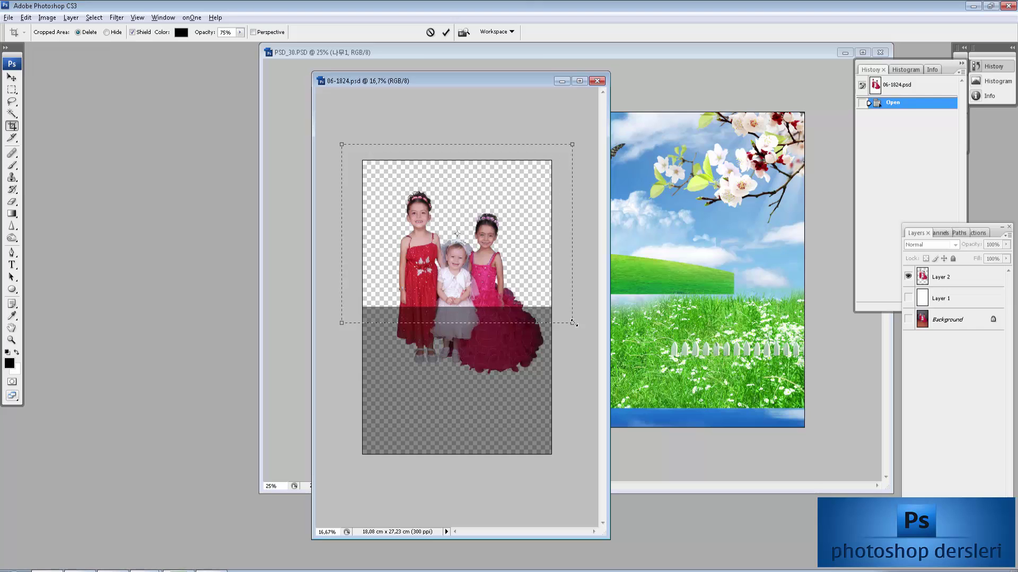
drag(533, 294, 533, 337)
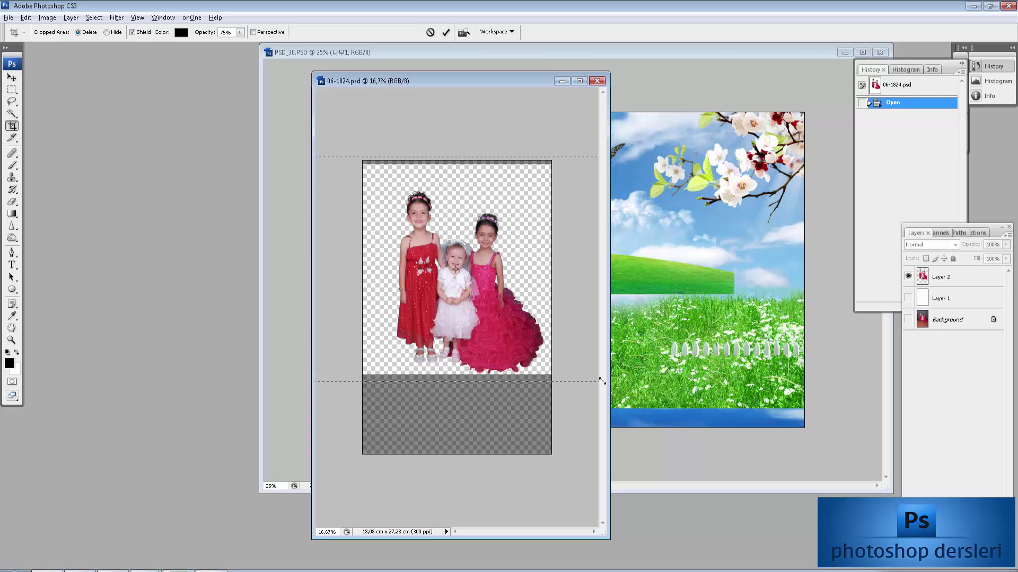
drag(590, 374, 599, 382)
drag(536, 335, 536, 349)
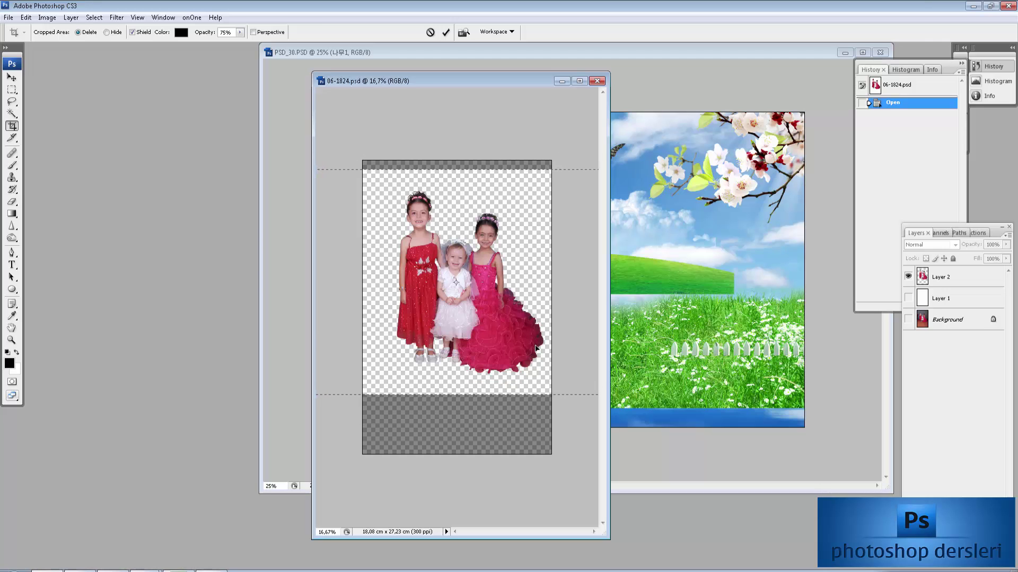
key(Return)
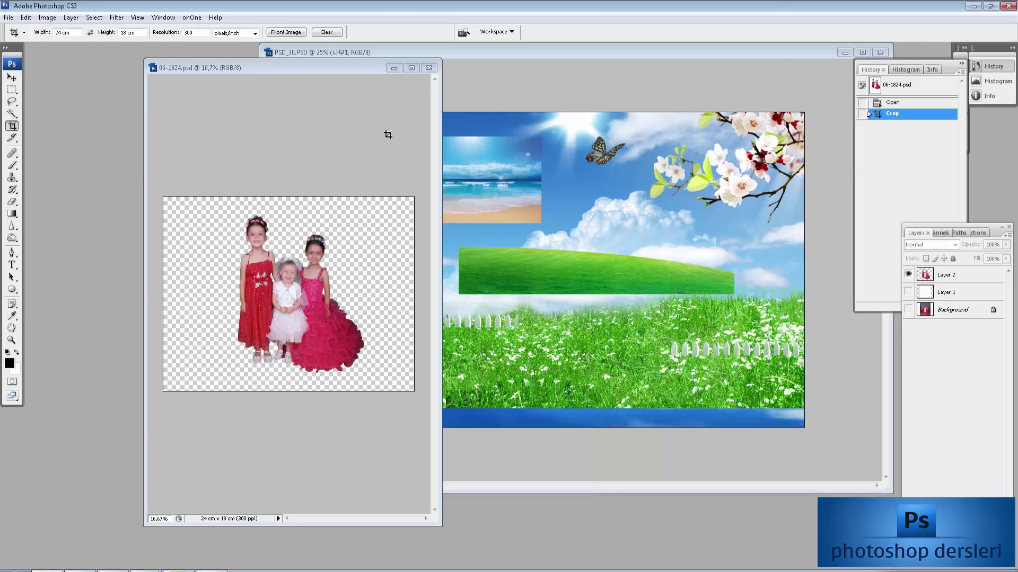
click(597, 363)
- Copy the plain grass layer into the girls' photo, beneath Layer 2, toward the lower left
key(v)
key(alt+bracketright)
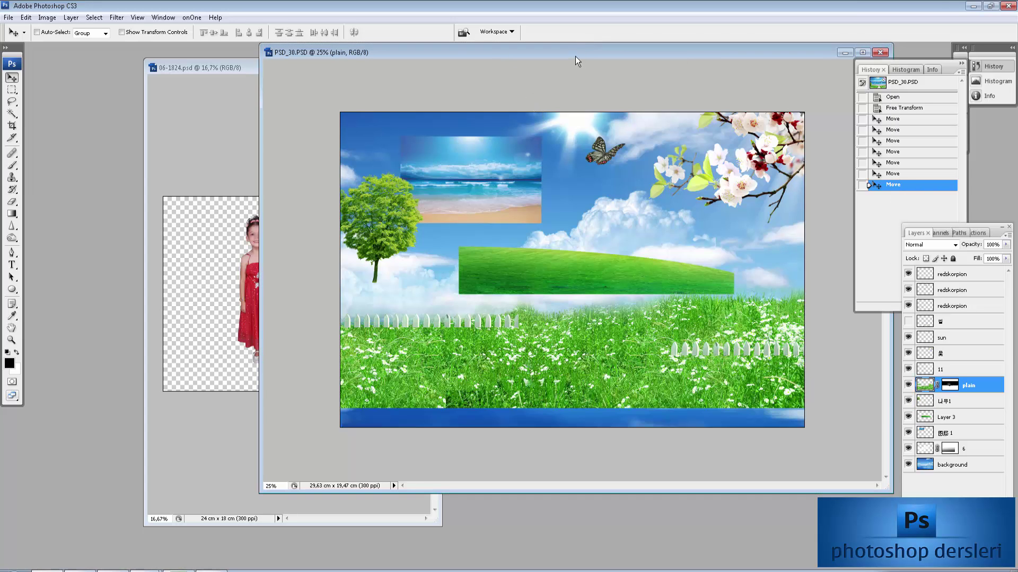
drag(575, 59, 745, 59)
drag(592, 381, 348, 382)
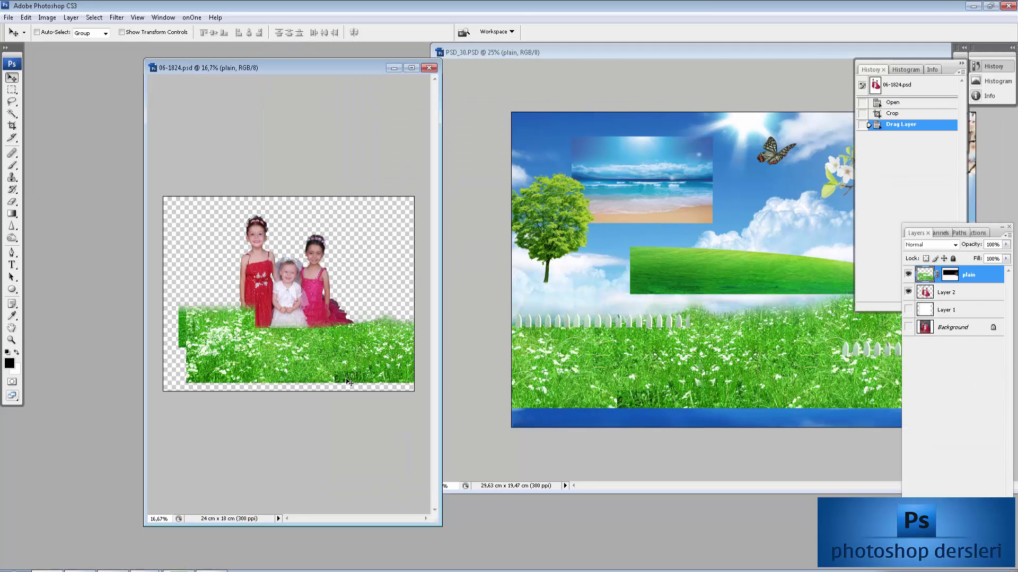
key(f)
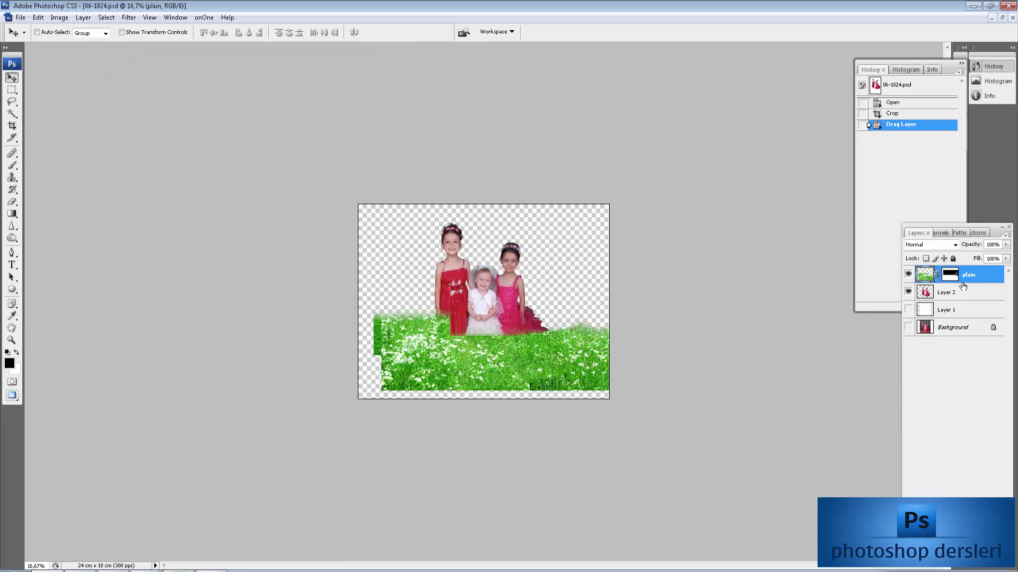
drag(927, 295, 928, 273)
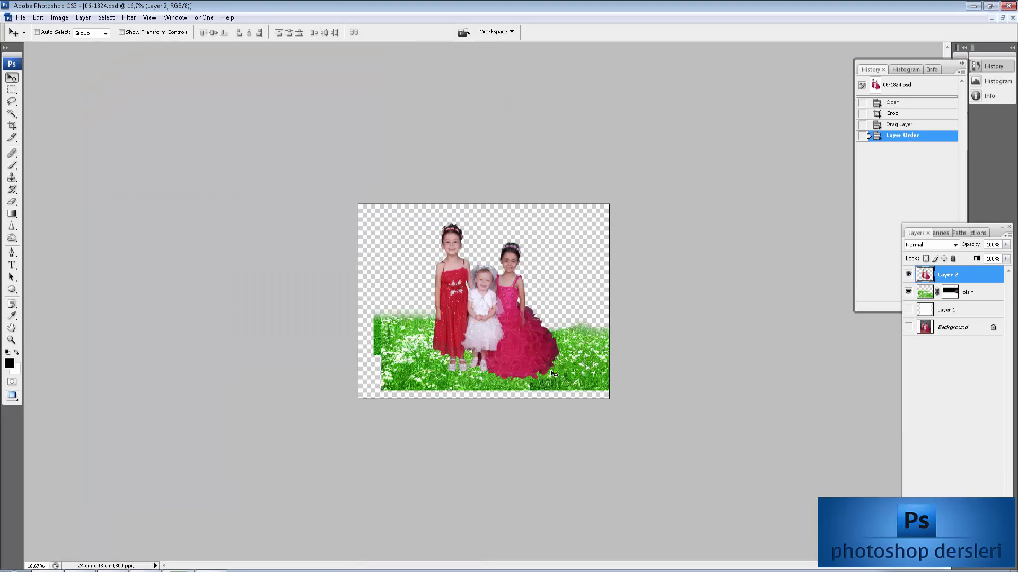
mouse_move(552, 374)
mouse_down()
mouse_move(556, 365)
mouse_move(558, 378)
mouse_up()
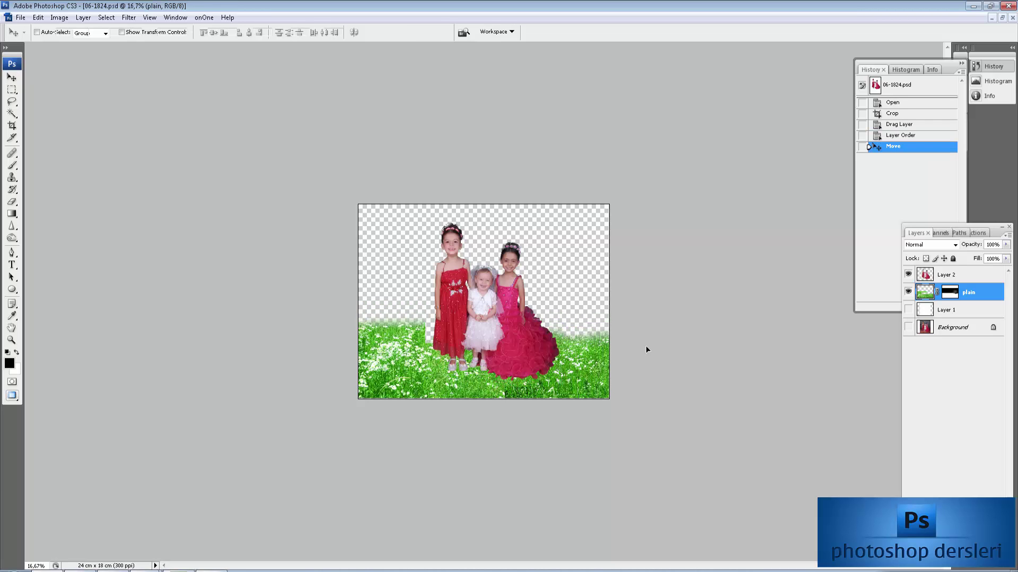
- Transform the grass narrower and taller so it spans the lower canvas
key(ctrl+t)
drag(771, 345, 688, 345)
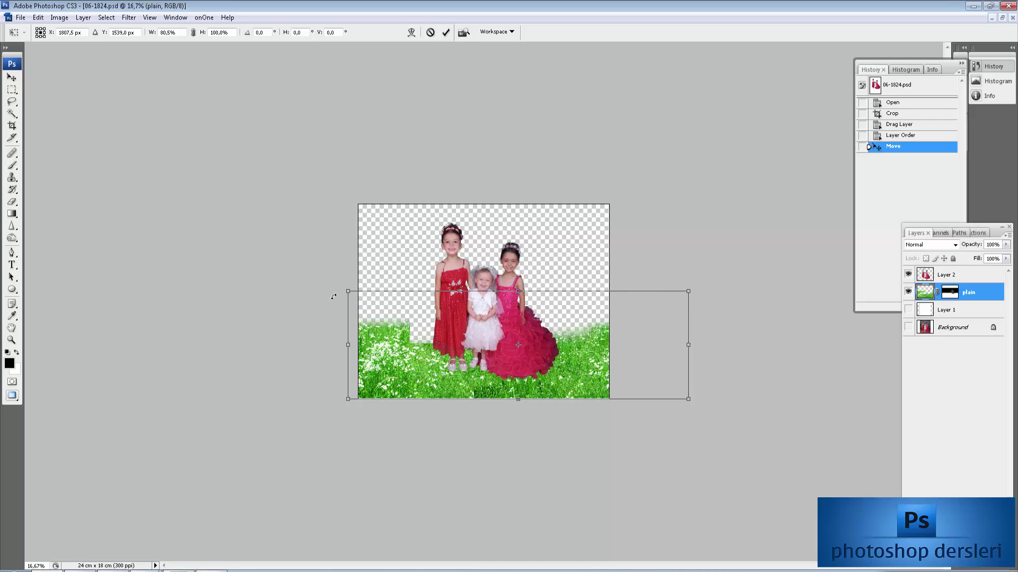
drag(342, 290, 346, 275)
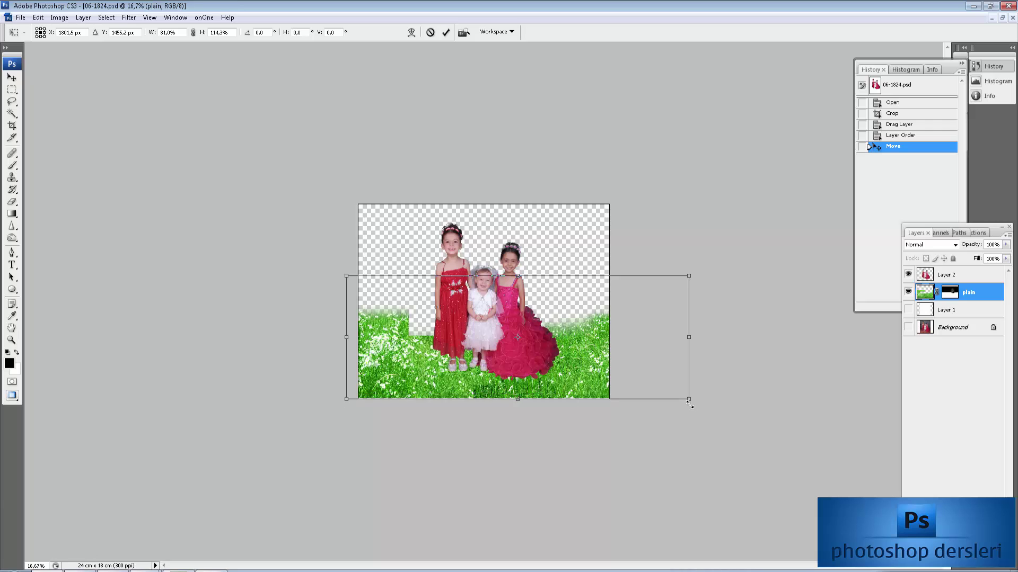
key(Return)
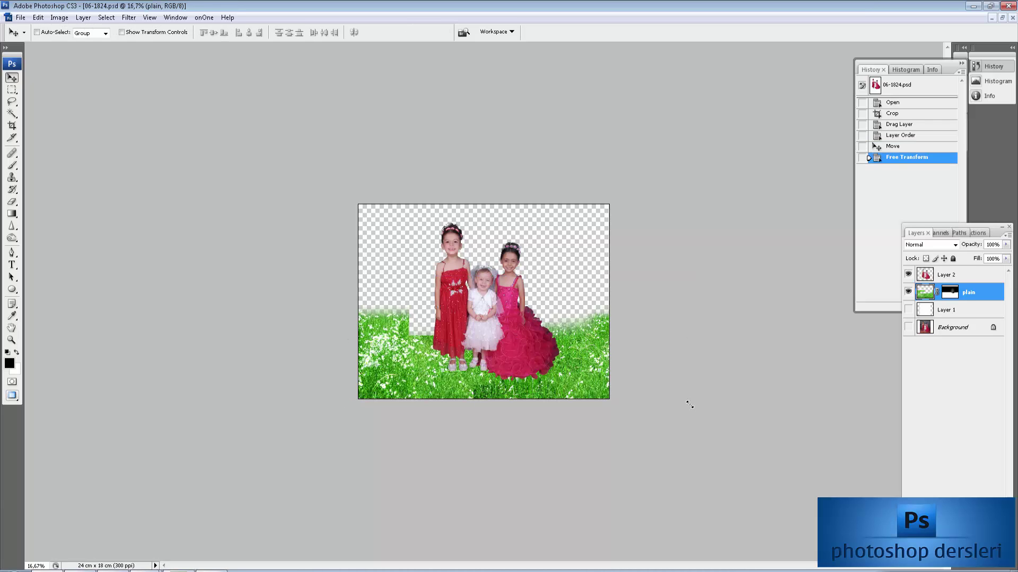
key(ctrl+plus)
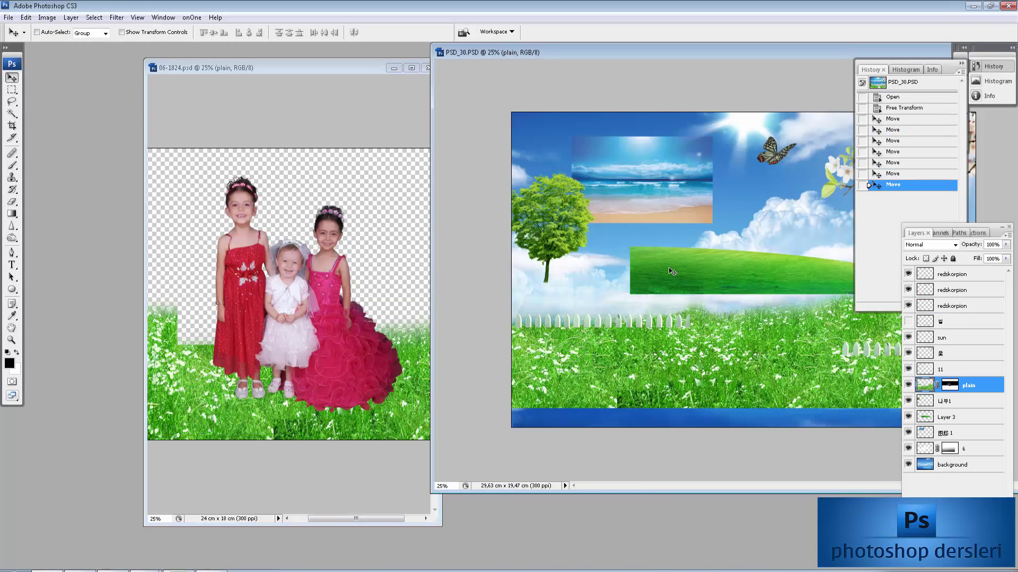
- Copy the sky-and-sea background layer in, below the grass, shifted up and left
ctrl+click(763, 191)
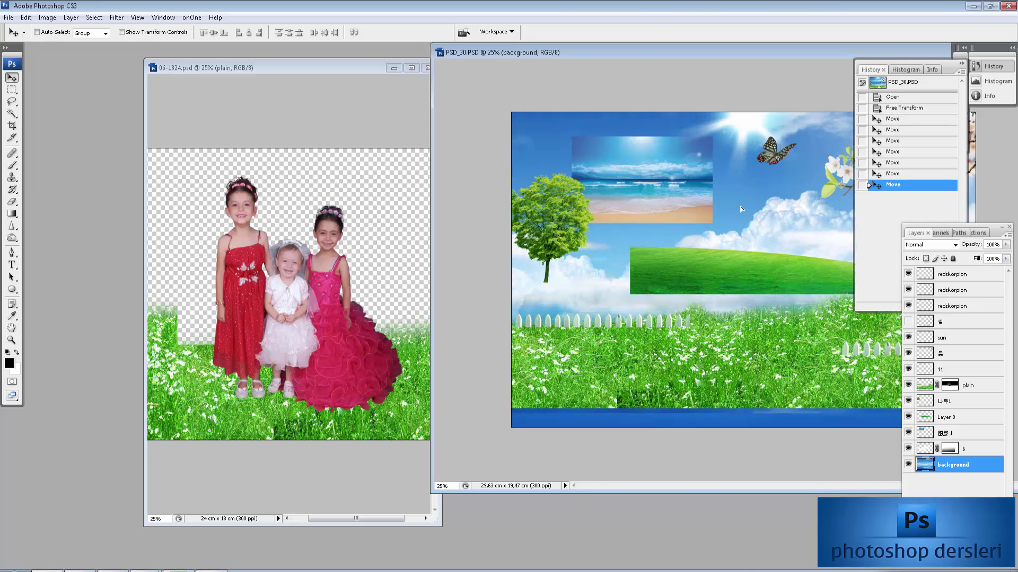
drag(741, 209, 399, 229)
key(f)
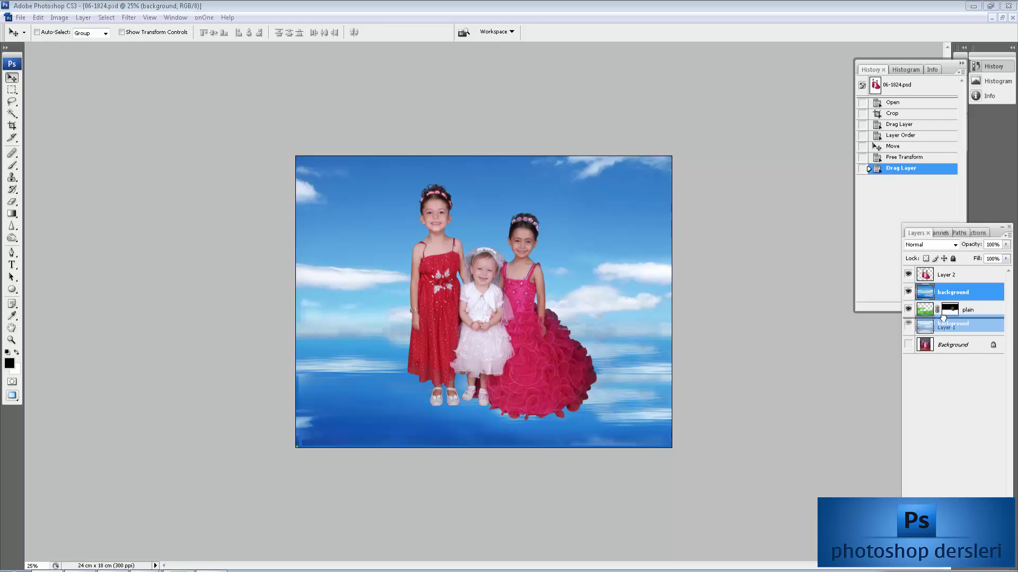
drag(932, 290, 945, 320)
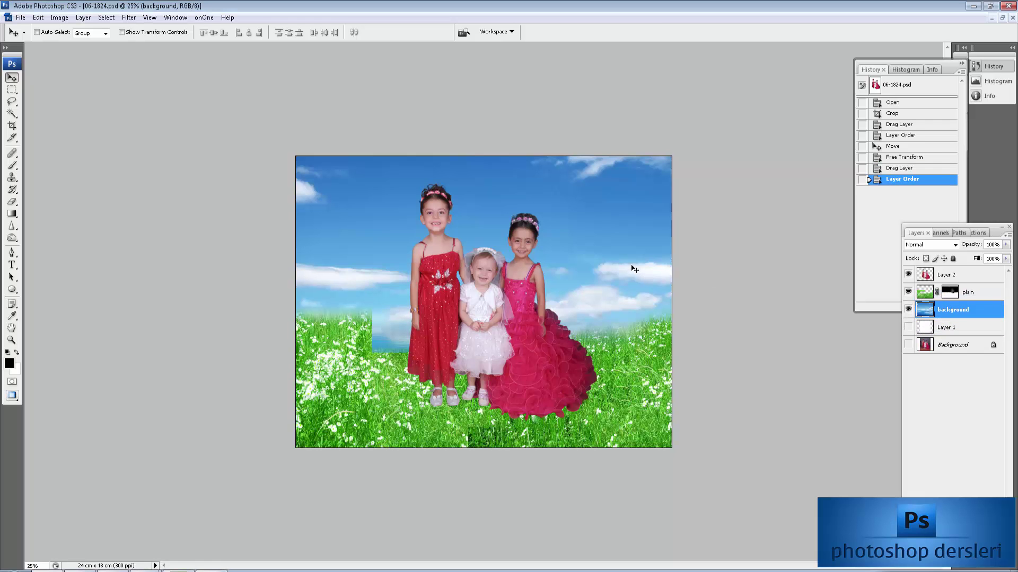
mouse_move(633, 269)
mouse_down()
mouse_move(610, 214)
mouse_move(298, 389)
mouse_up()
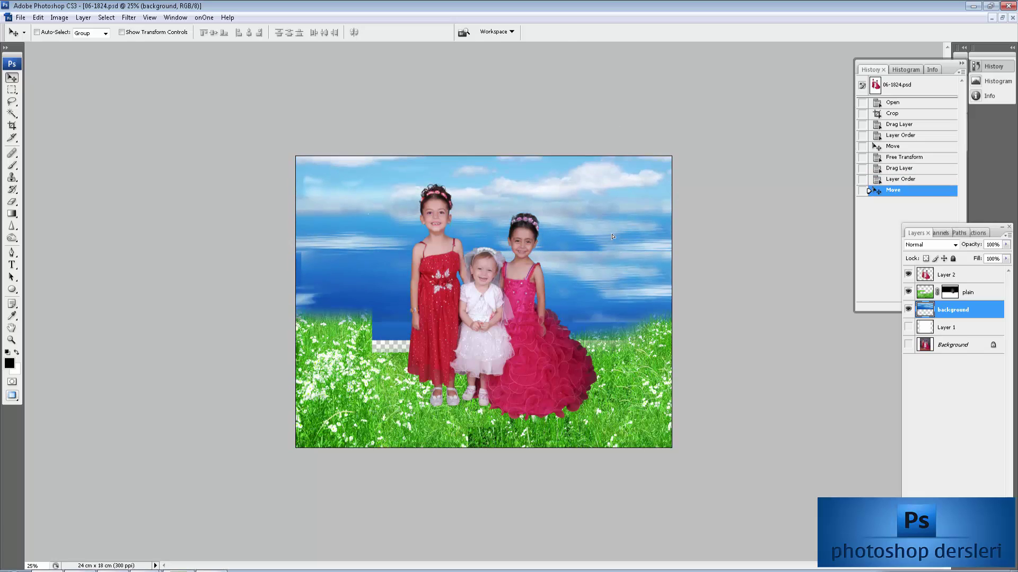
- Nudge the girls slightly down-left and bring the stone-path layer into the photo
ctrl+click(299, 389)
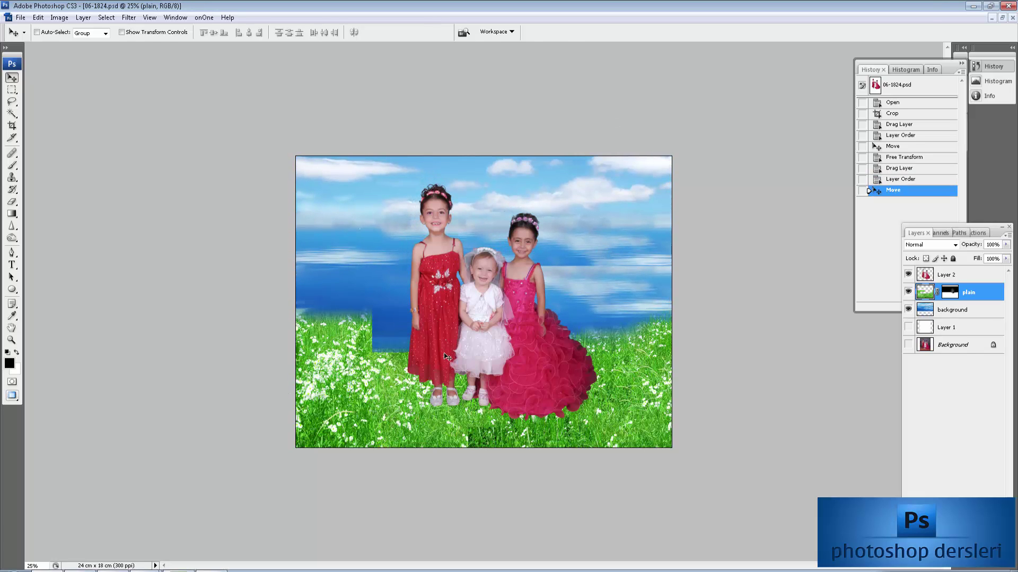
drag(445, 356, 441, 375)
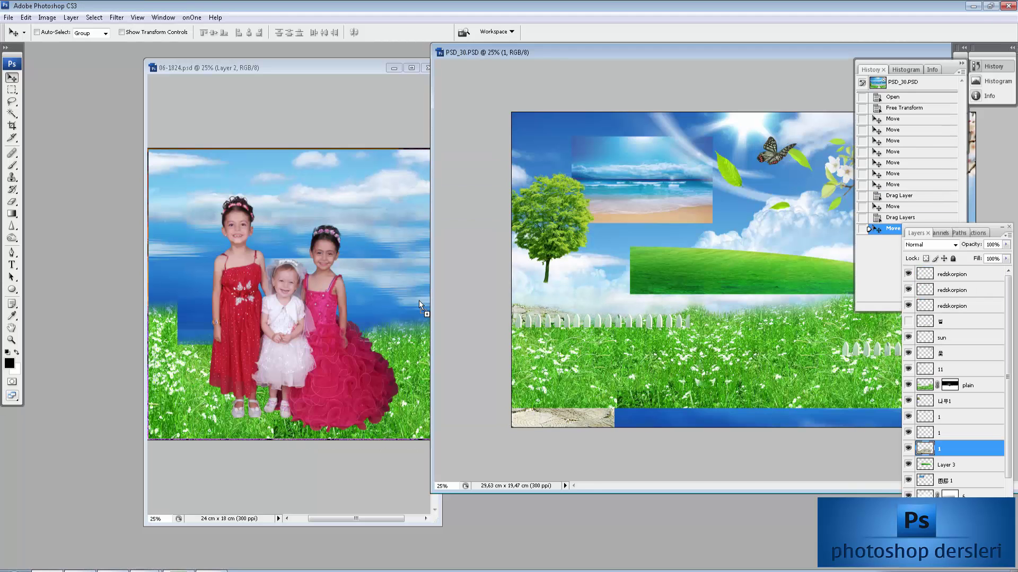
drag(710, 281, 403, 313)
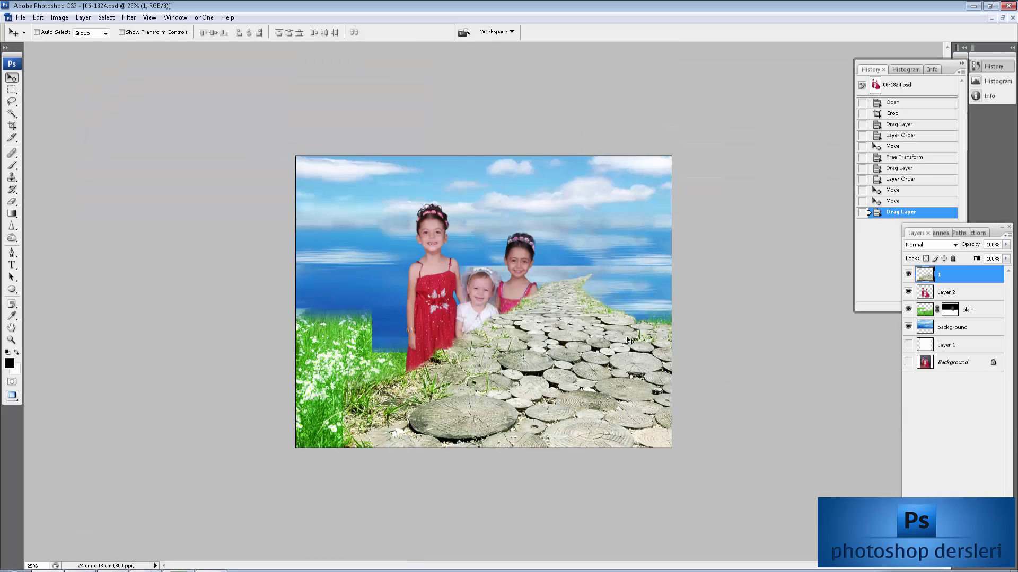
- Squash the stone-path layer along the bottom and move the girls' Layer 2 above it
mouse_move(560, 392)
mouse_down()
mouse_move(487, 285)
mouse_move(497, 289)
mouse_up()
key(ctrl+t)
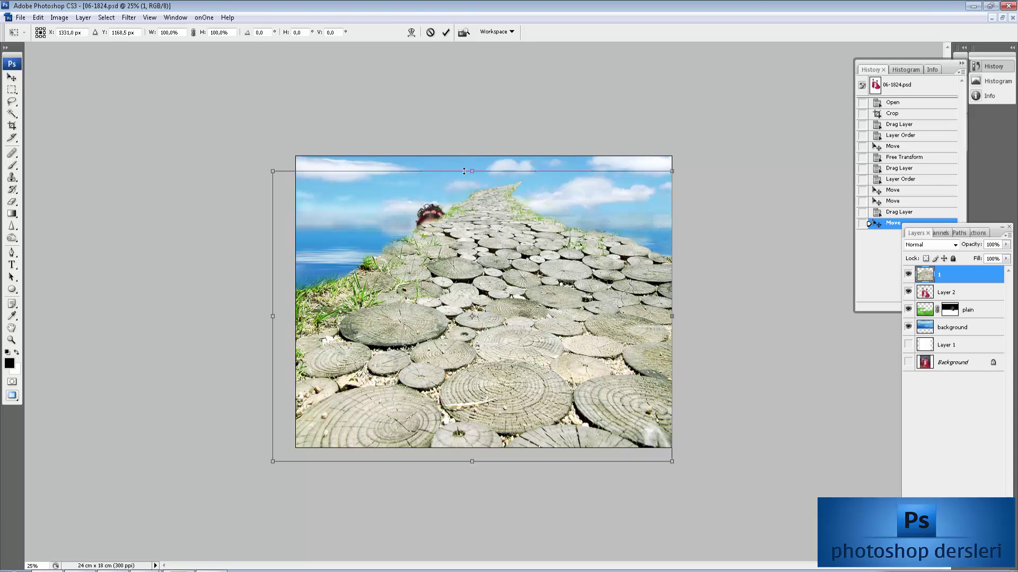
drag(473, 174, 476, 337)
key(Return)
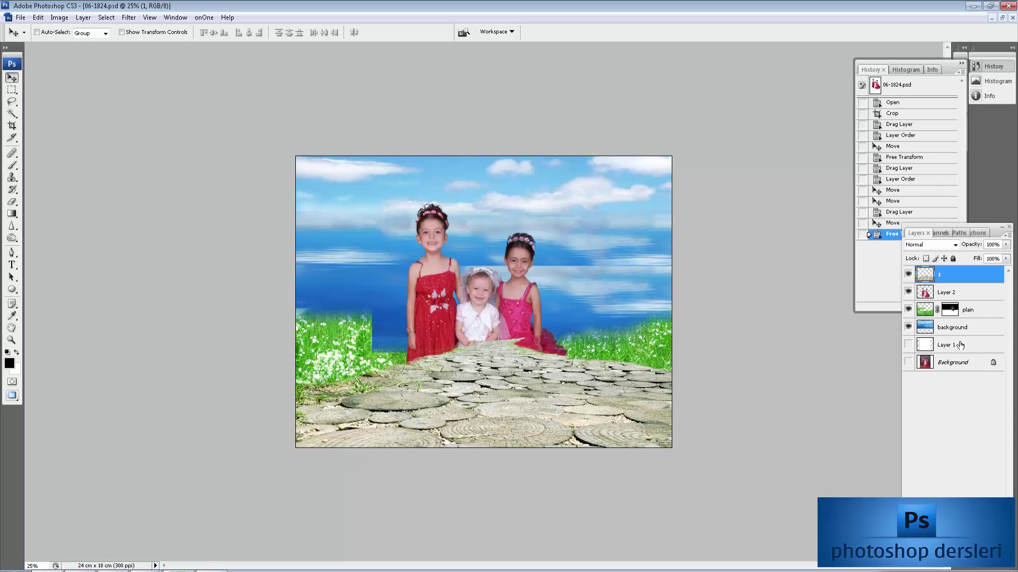
drag(933, 297, 933, 270)
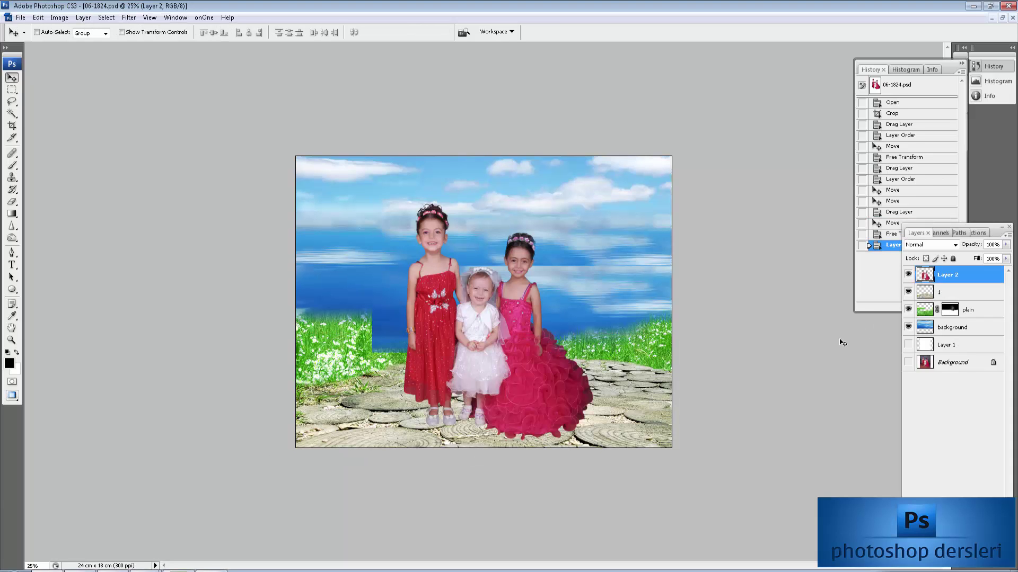
ctrl+click(353, 341)
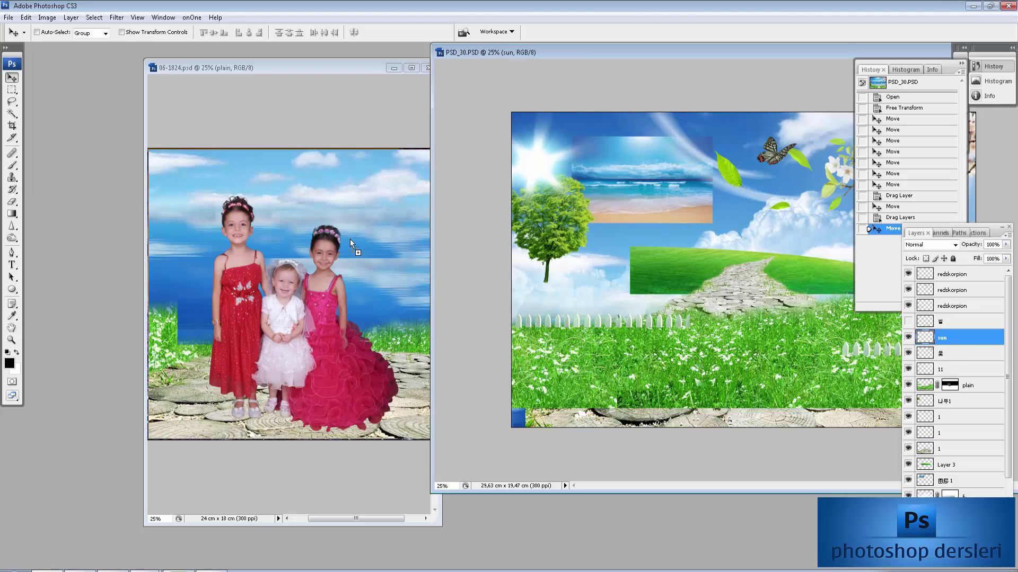
- Bring in the sun layer, place its glow top-right, and view full screen on black
drag(674, 184, 347, 246)
key(f)
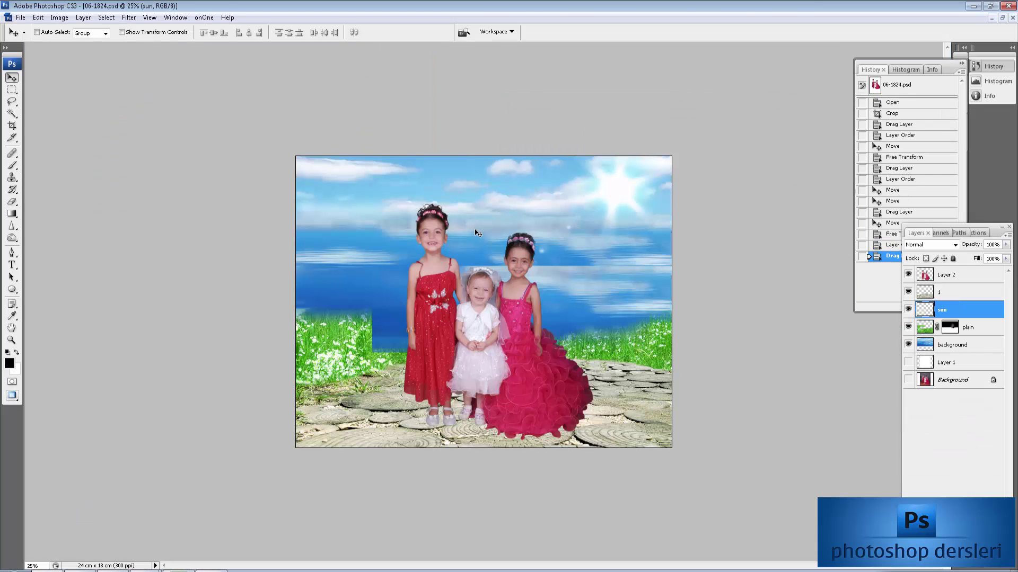
mouse_move(593, 192)
mouse_down()
mouse_move(618, 199)
mouse_move(623, 182)
mouse_up()
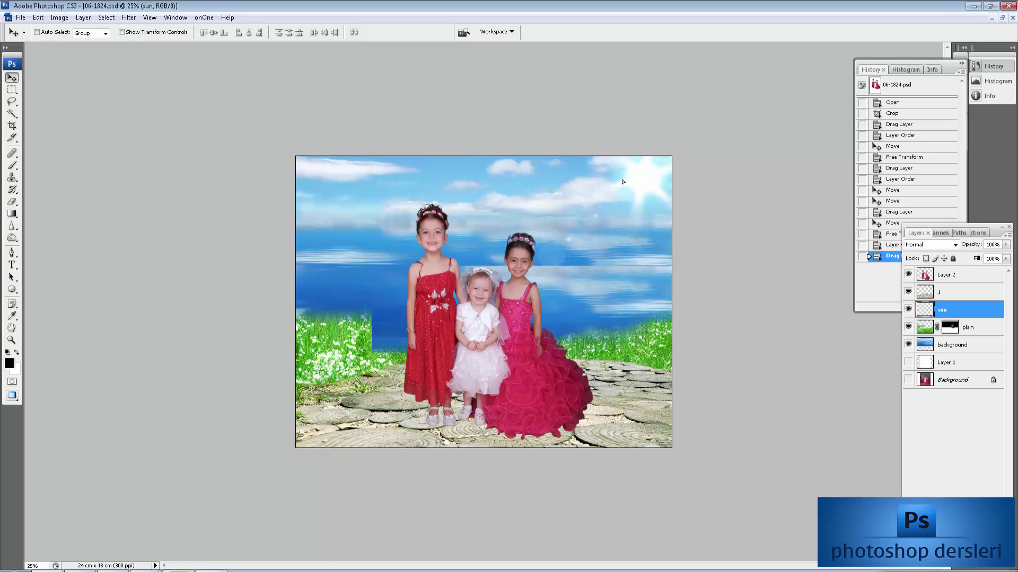
drag(623, 182, 622, 191)
key(f)
key(f)
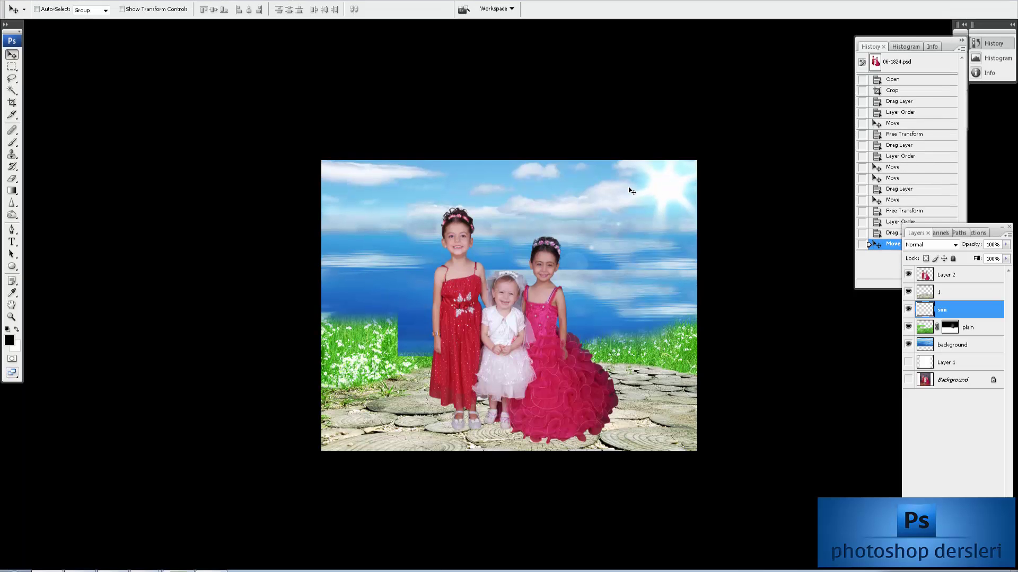
key(f)
click(644, 201)
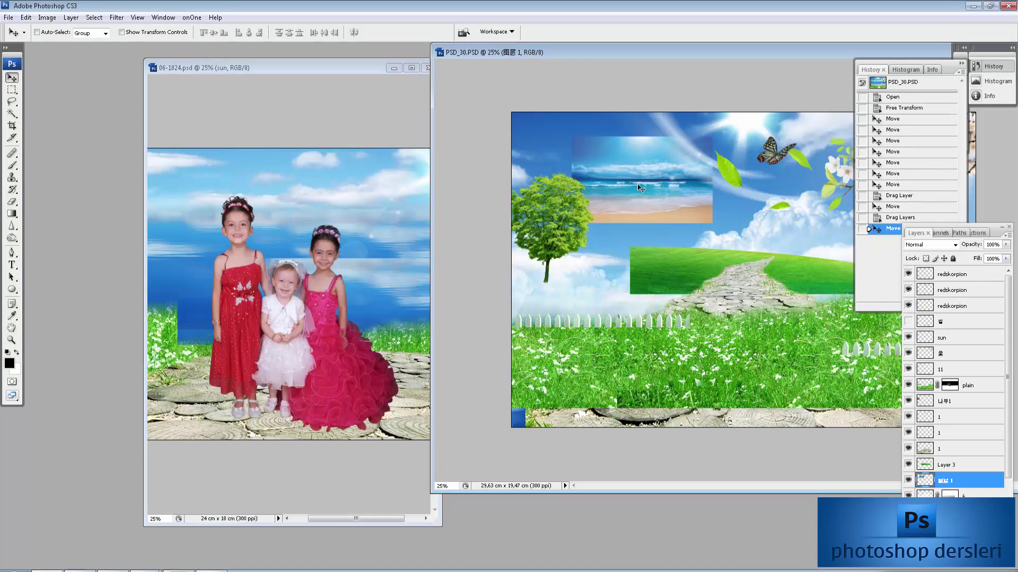
- Import the beach photo, enlarge it over the upper background, and place it below plain
drag(640, 187, 399, 282)
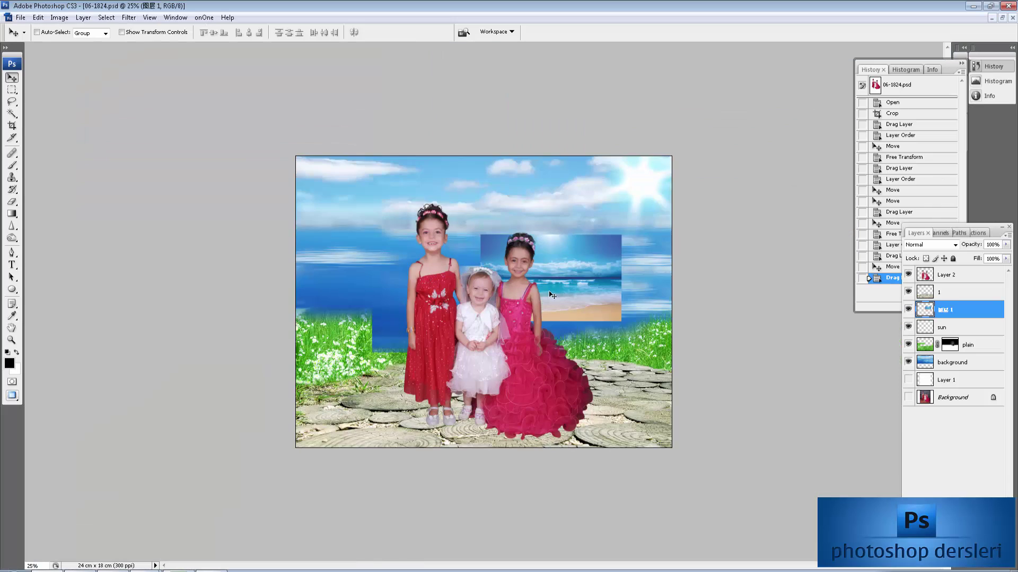
drag(551, 295, 407, 222)
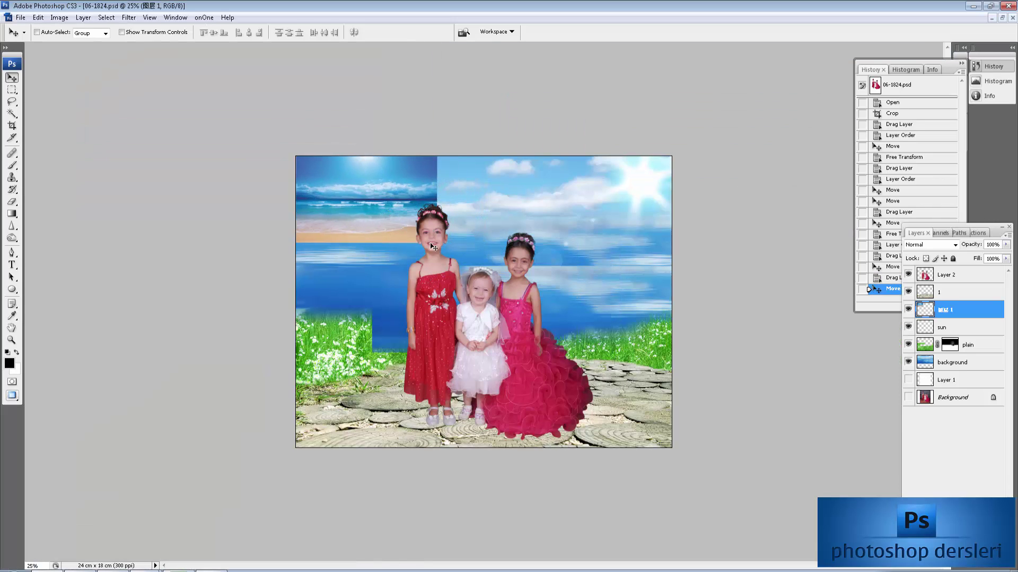
key(ctrl+t)
drag(436, 243, 697, 369)
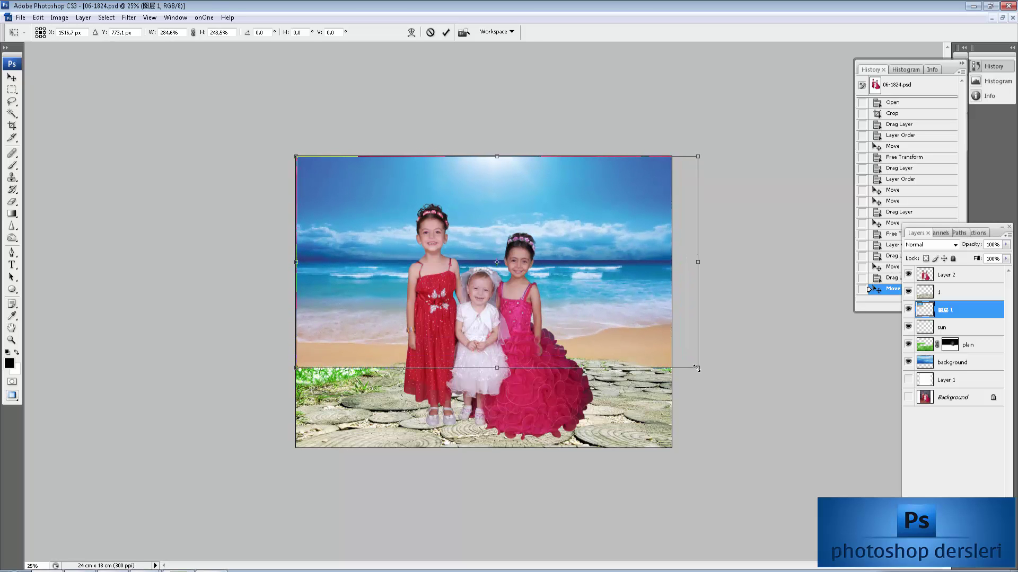
key(Return)
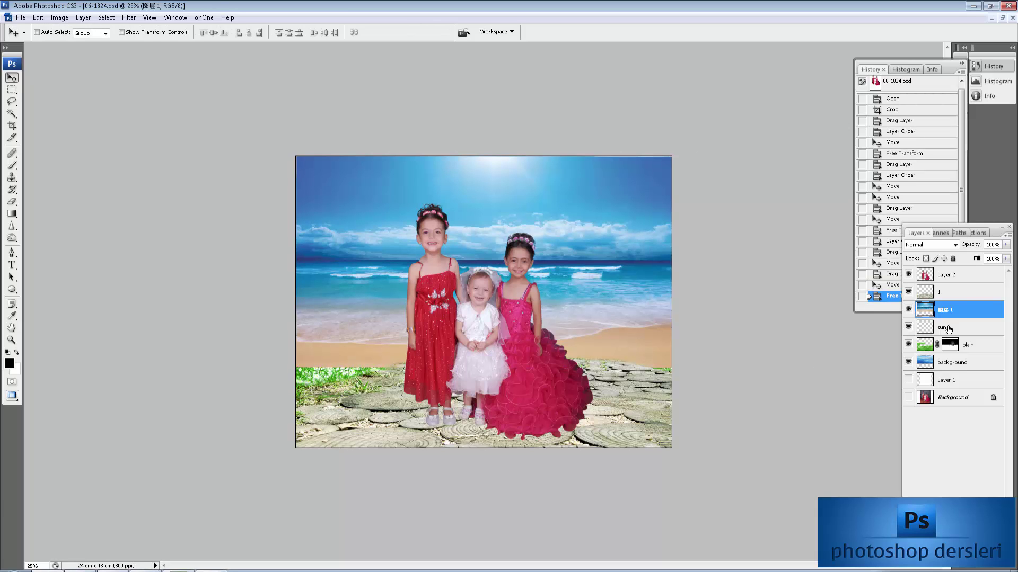
drag(933, 310, 937, 363)
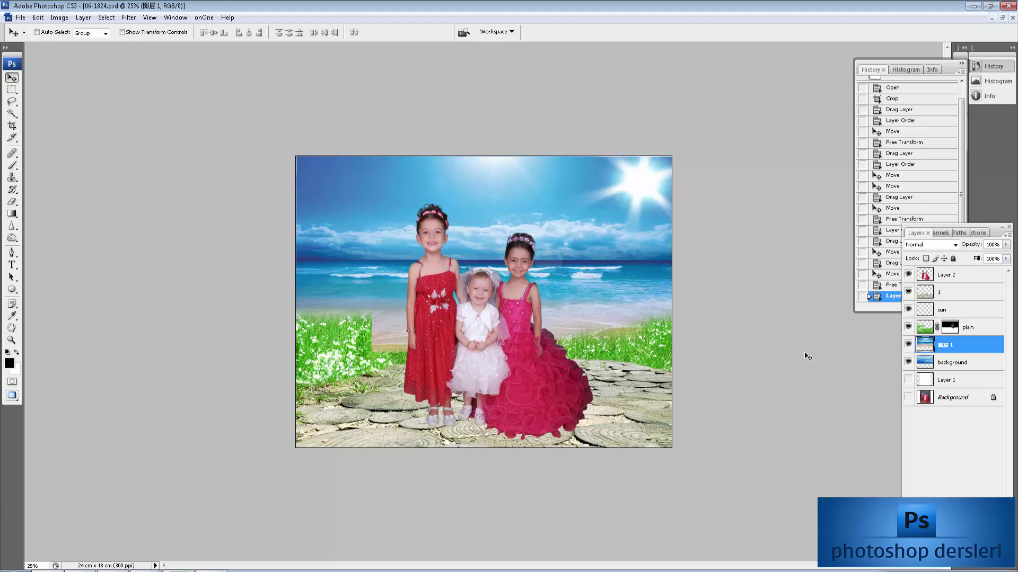
- Nudge the beach photo into place, then stretch layer 1's stone ground upward
drag(379, 282, 380, 287)
key(alt+bracketright)
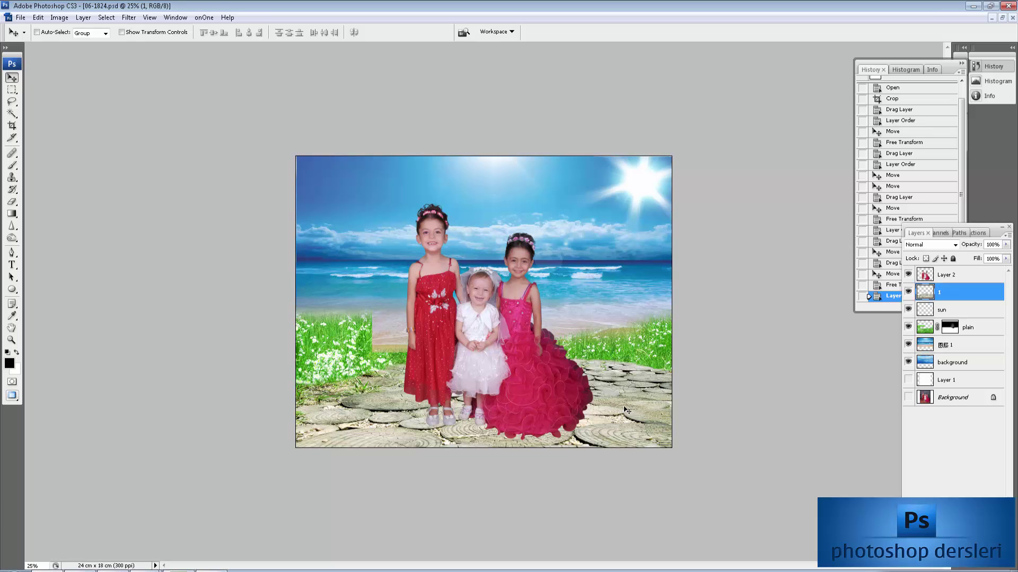
key(ctrl+t)
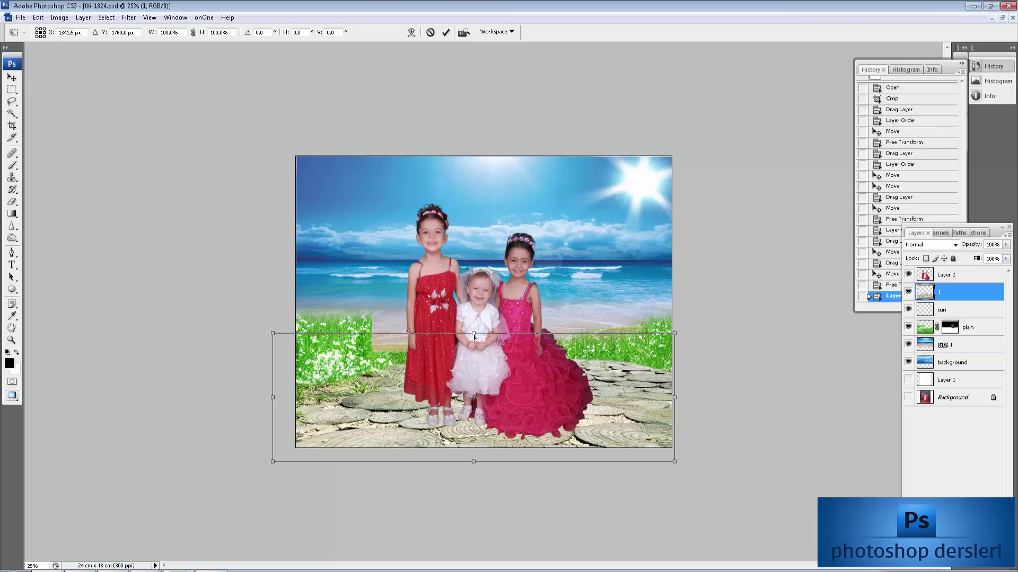
mouse_move(474, 336)
mouse_down()
mouse_move(469, 320)
mouse_move(479, 322)
mouse_up()
key(Return)
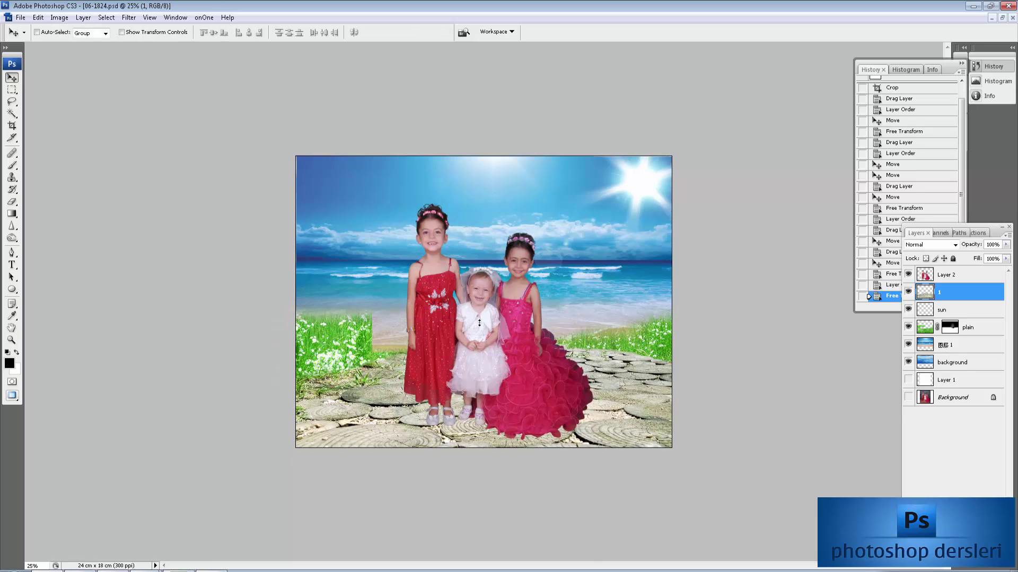
- Set a soft 2%-hardness brush in Normal mode for the plain grass layer's mask
key(e)
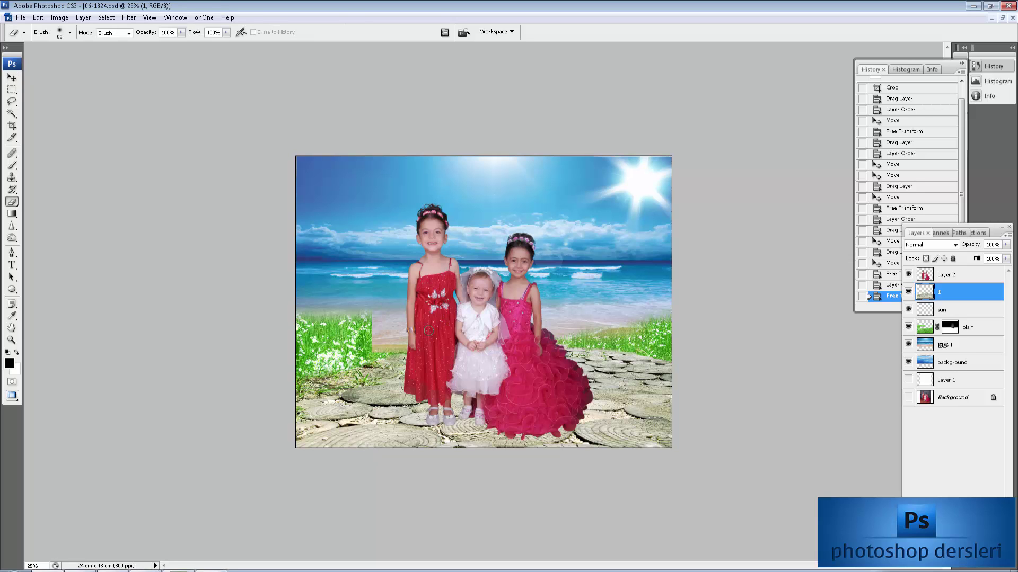
click(927, 328)
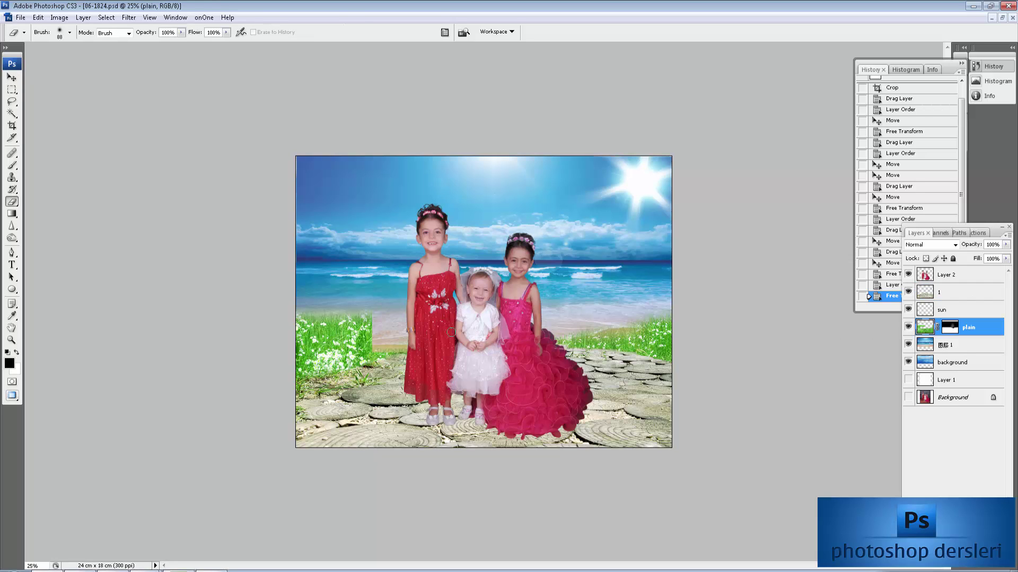
key(b)
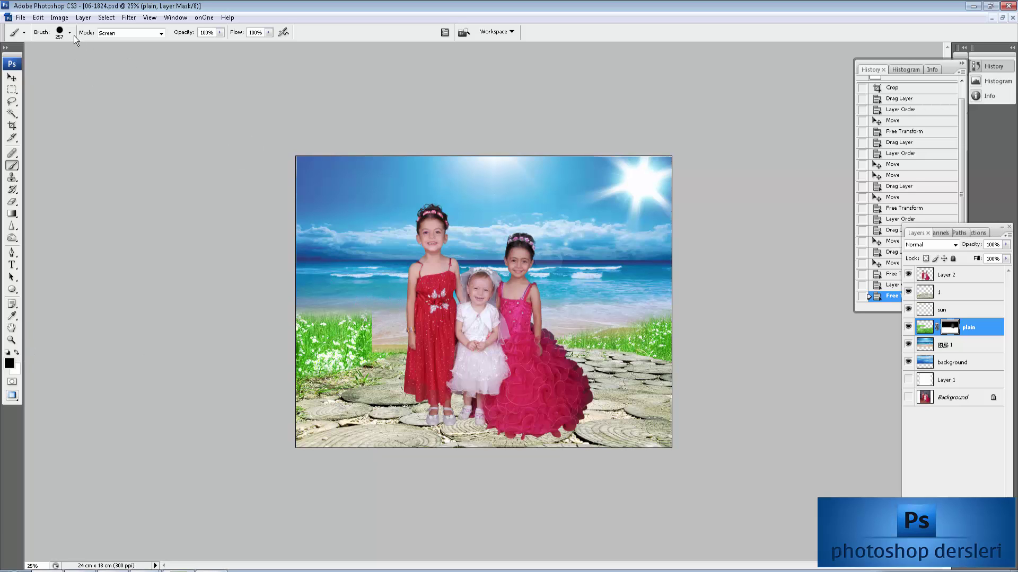
right_click(458, 249)
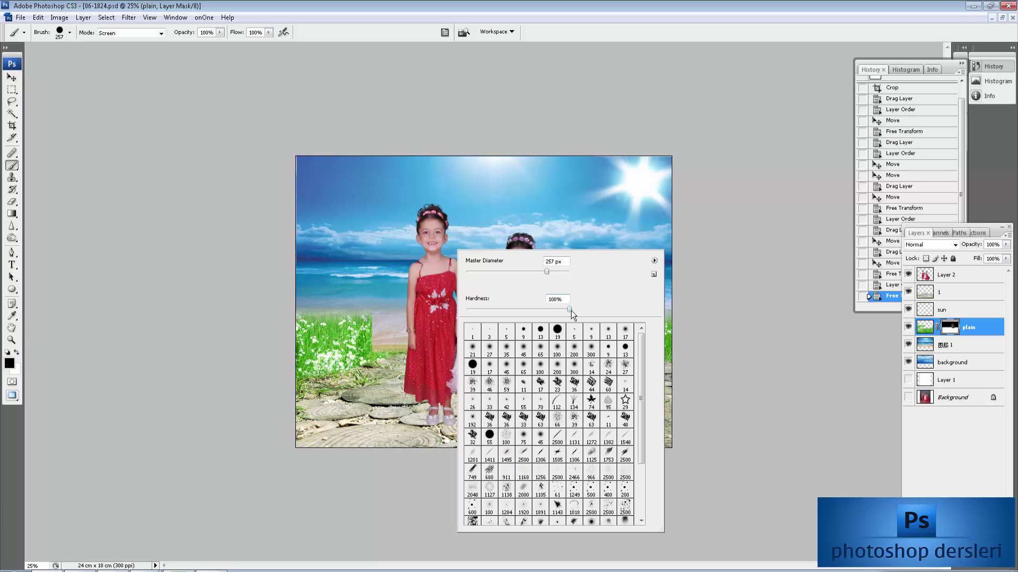
drag(569, 310, 469, 309)
click(347, 312)
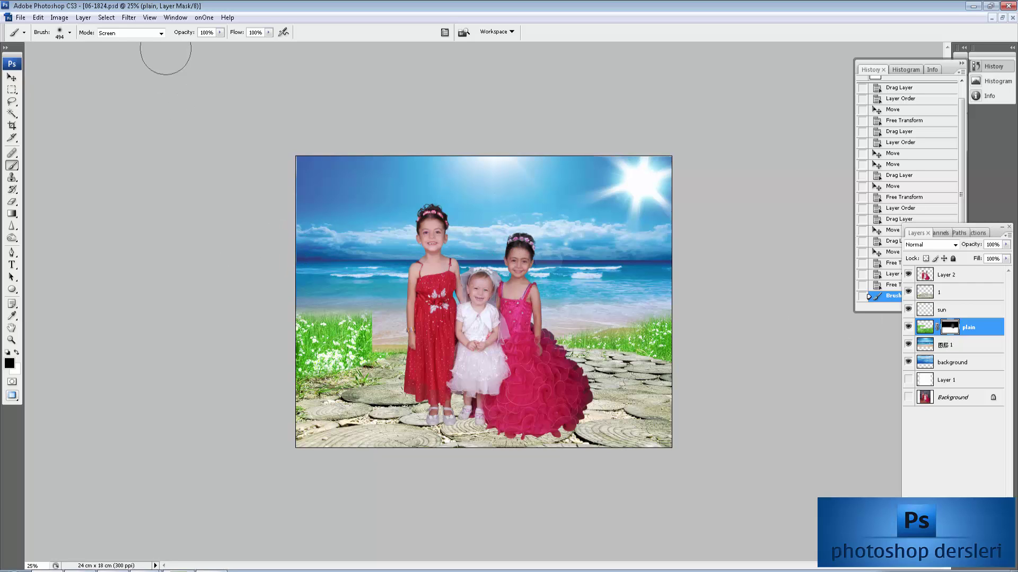
click(161, 32)
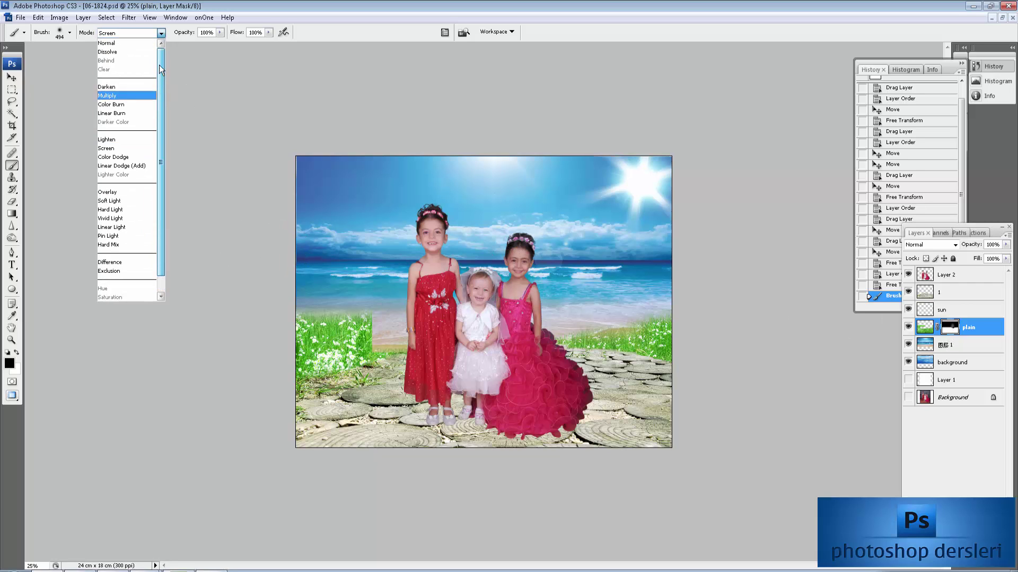
click(106, 43)
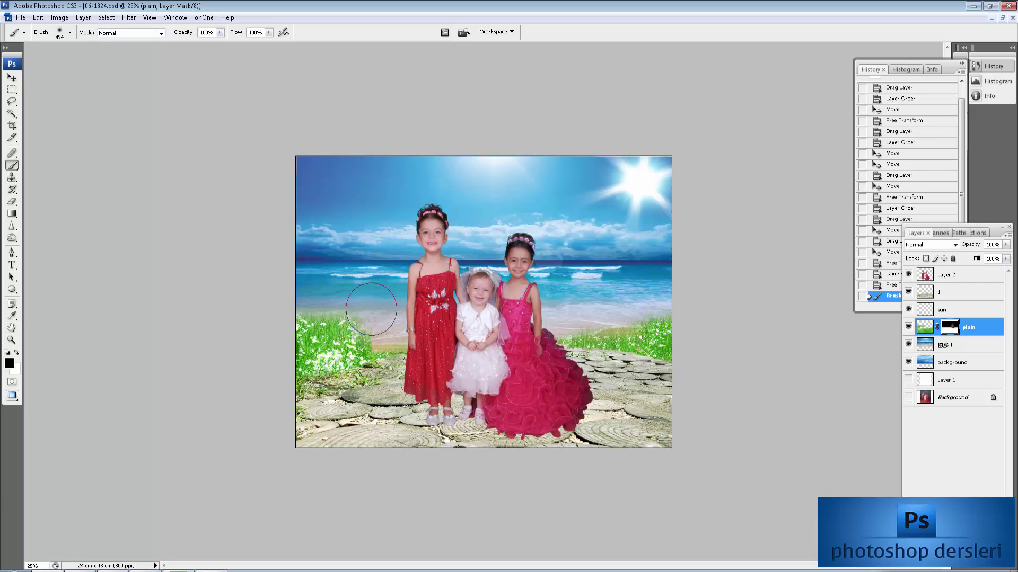
- Paint away the left grass on the mask so the sandy beach shows through
mouse_move(345, 316)
mouse_down()
mouse_move(283, 337)
mouse_move(238, 291)
mouse_up()
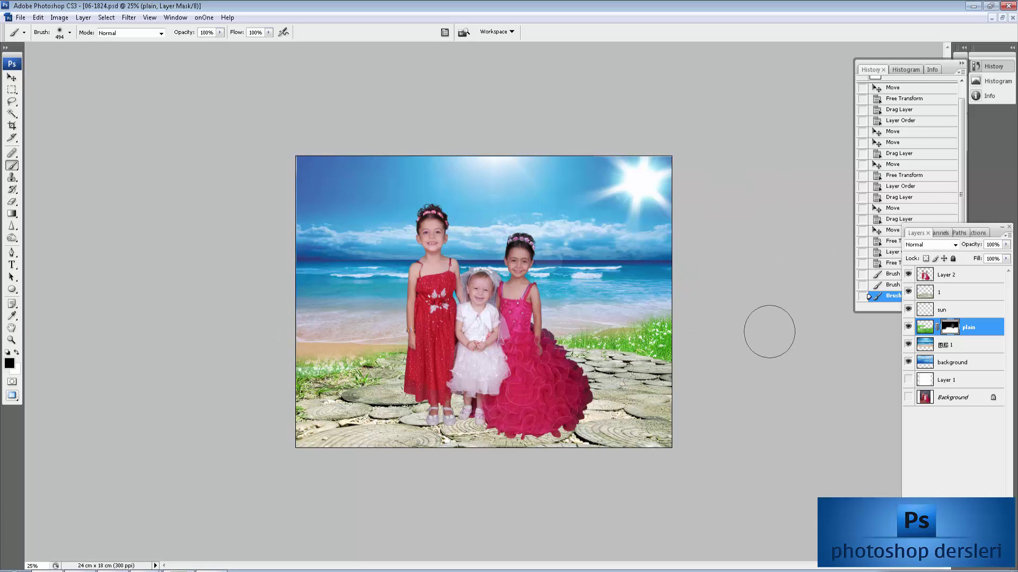
click(964, 276)
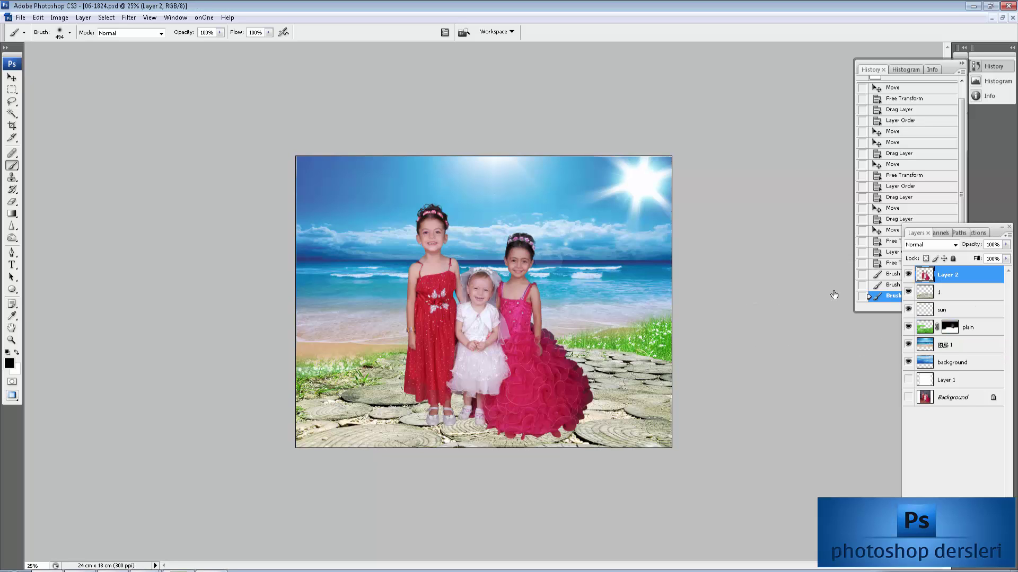
key(v)
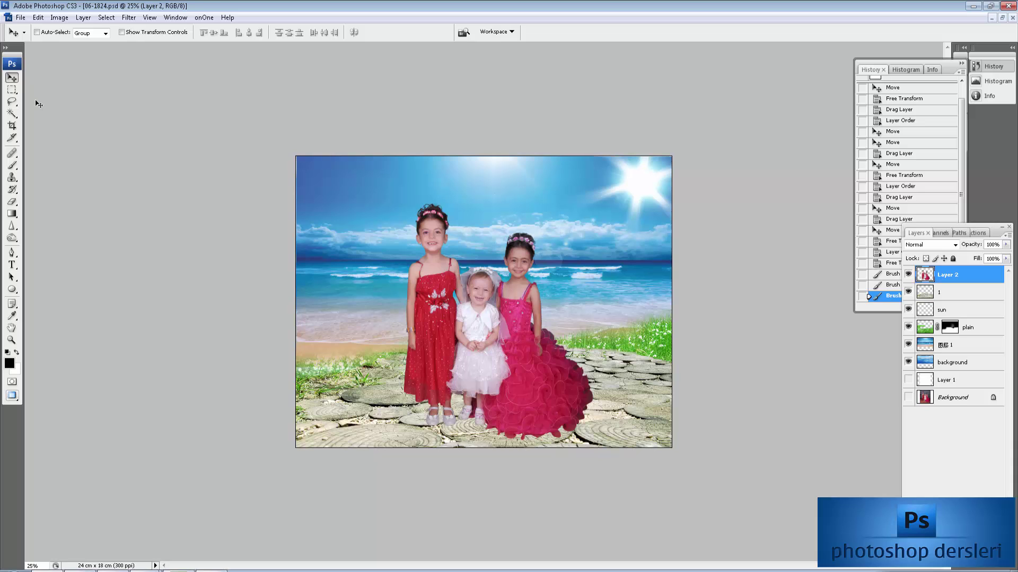
- Apply Image > Adjustments > Auto Contrast to the girls' Layer 2
click(60, 17)
mouse_move(75, 46)
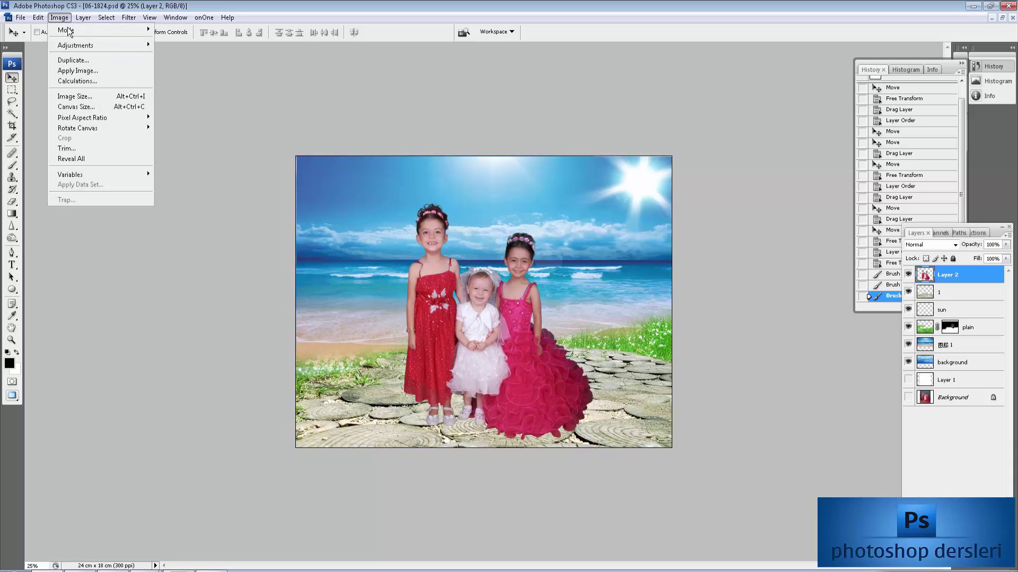
click(201, 69)
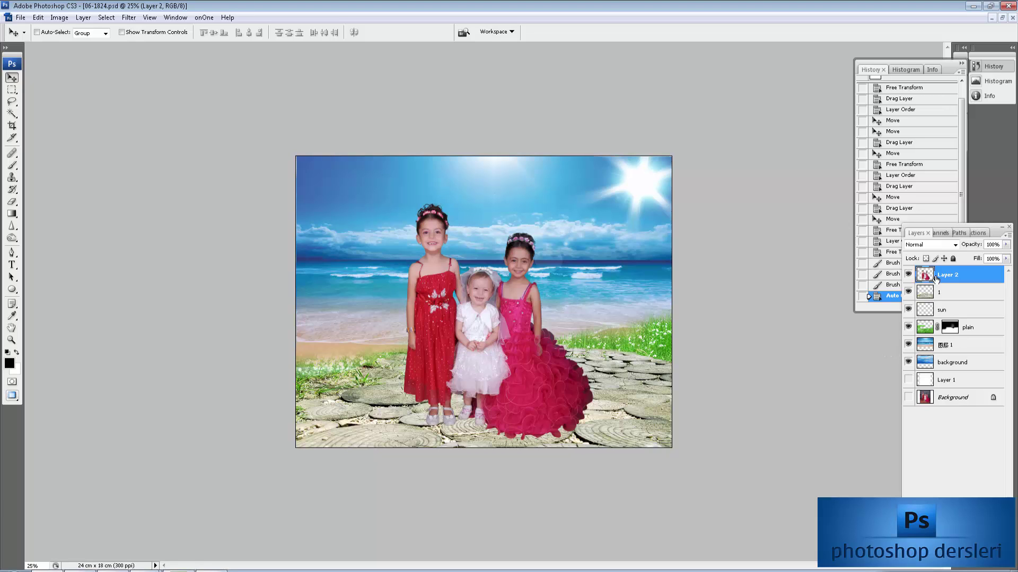
- Duplicate Layer 2 beneath itself, lock its transparency, and fill the copy solid black
key(ctrl+j)
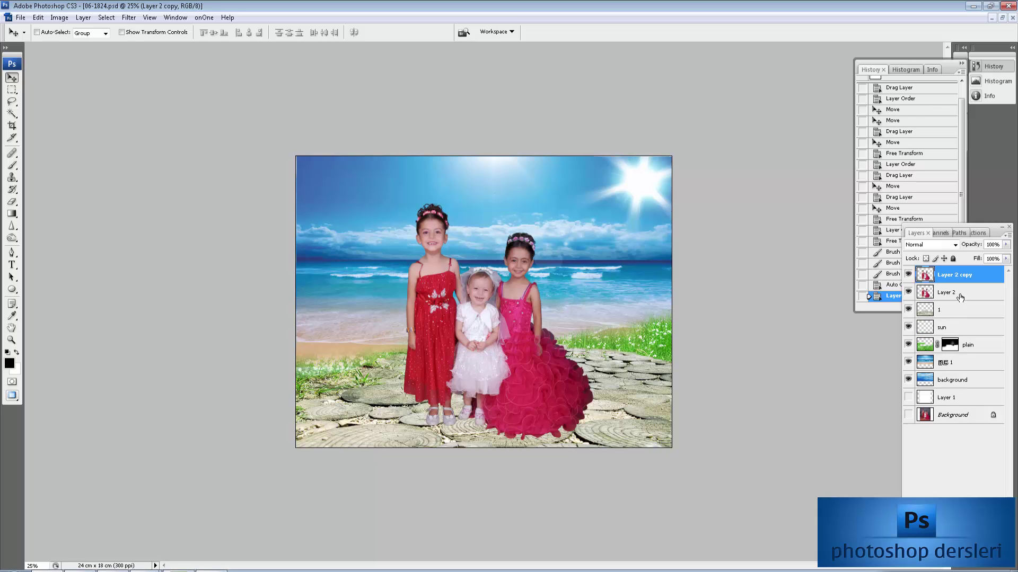
drag(962, 273, 964, 298)
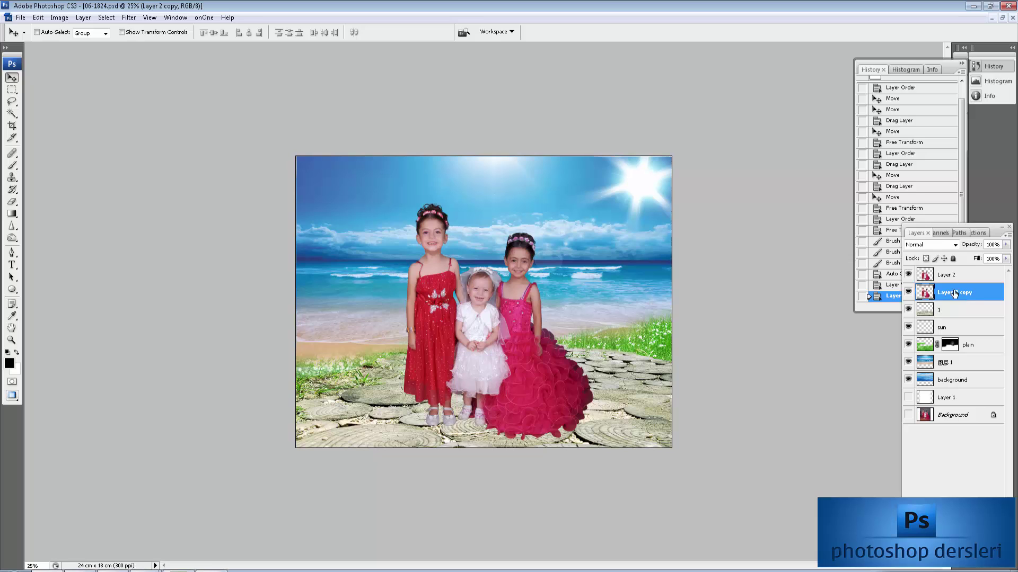
click(924, 258)
key(alt+BackSpace)
key(alt+BackSpace)
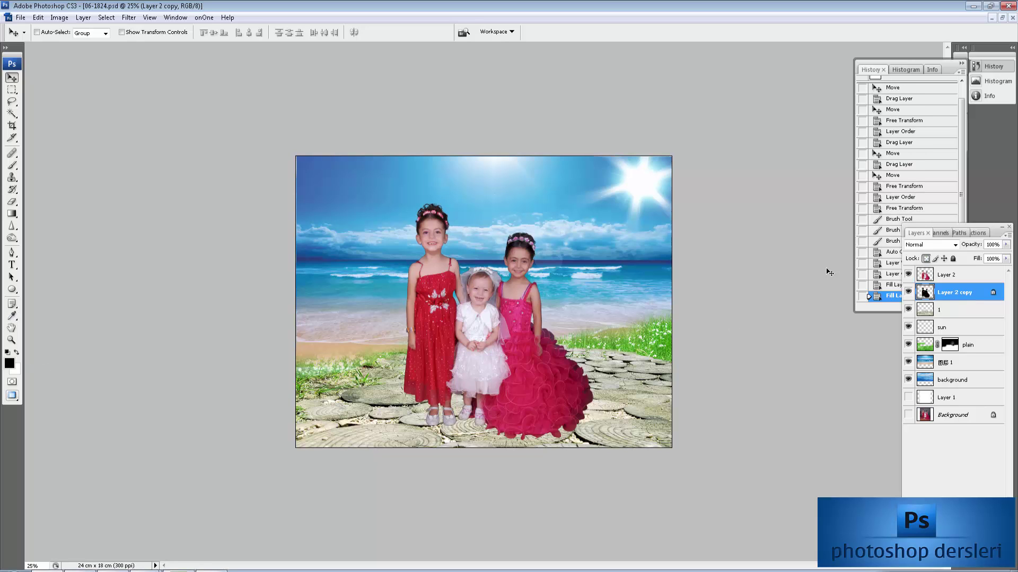
click(908, 275)
click(909, 274)
click(908, 275)
- Squash and slant the black silhouette copy into a flat cast shadow at the girls' feet
key(ctrl+t)
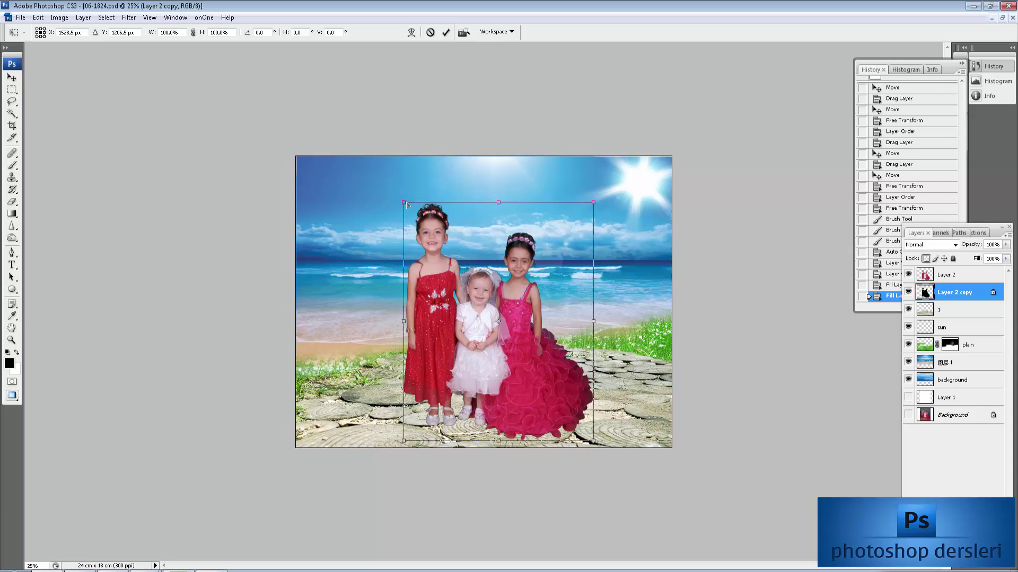
drag(404, 203, 425, 232)
drag(593, 203, 615, 262)
drag(425, 232, 466, 282)
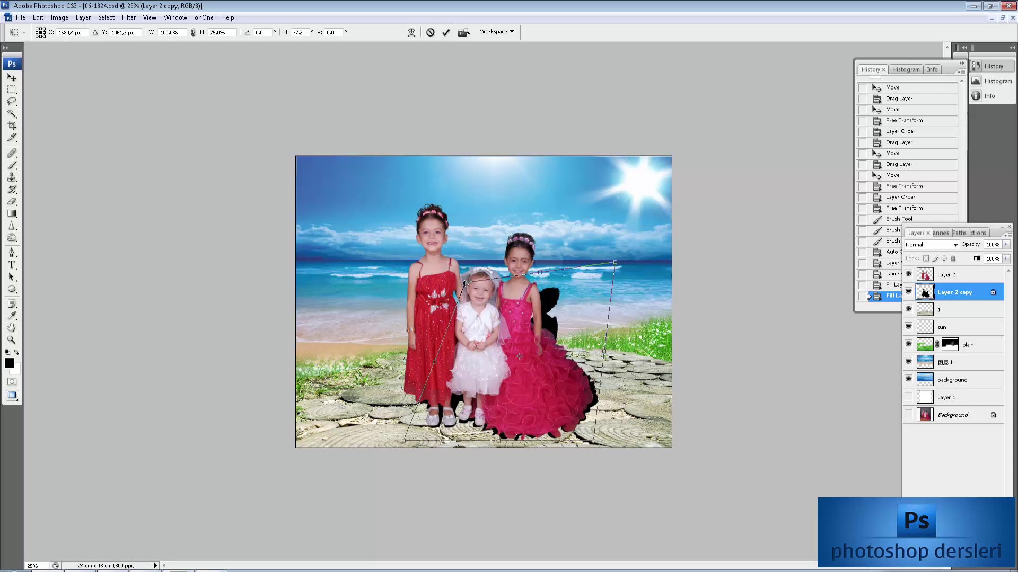
drag(615, 263, 620, 311)
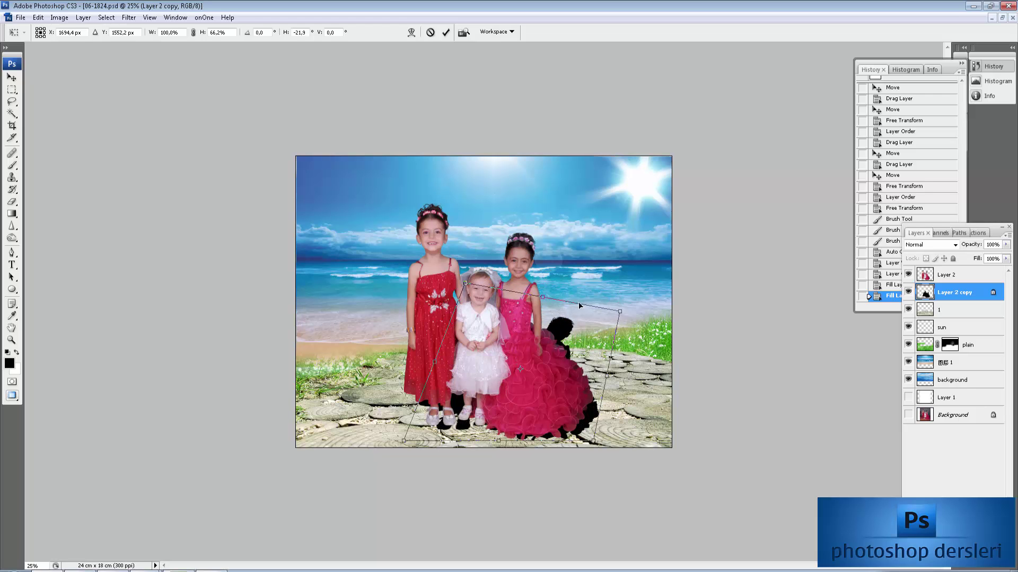
drag(466, 286, 579, 347)
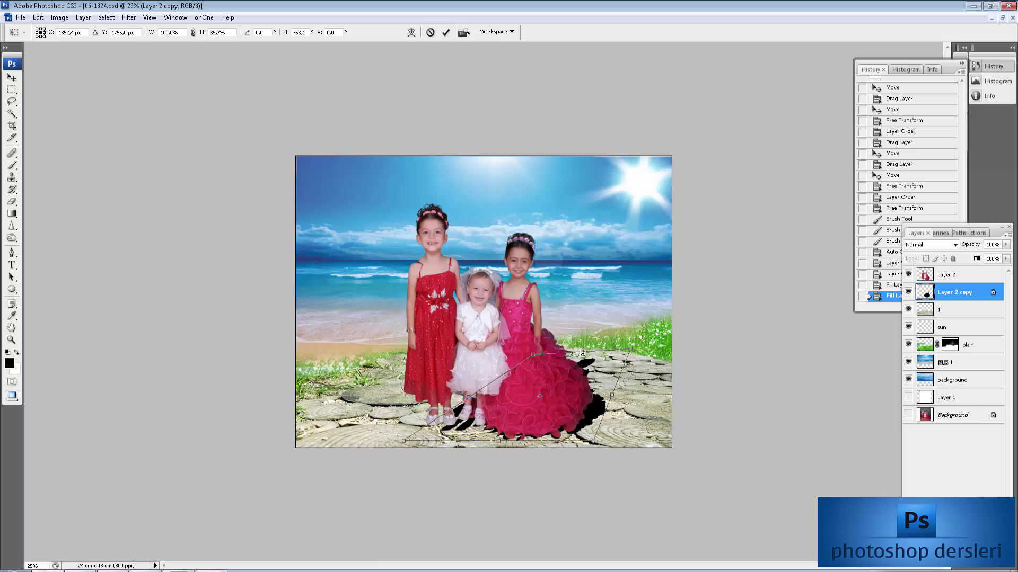
drag(566, 397, 550, 395)
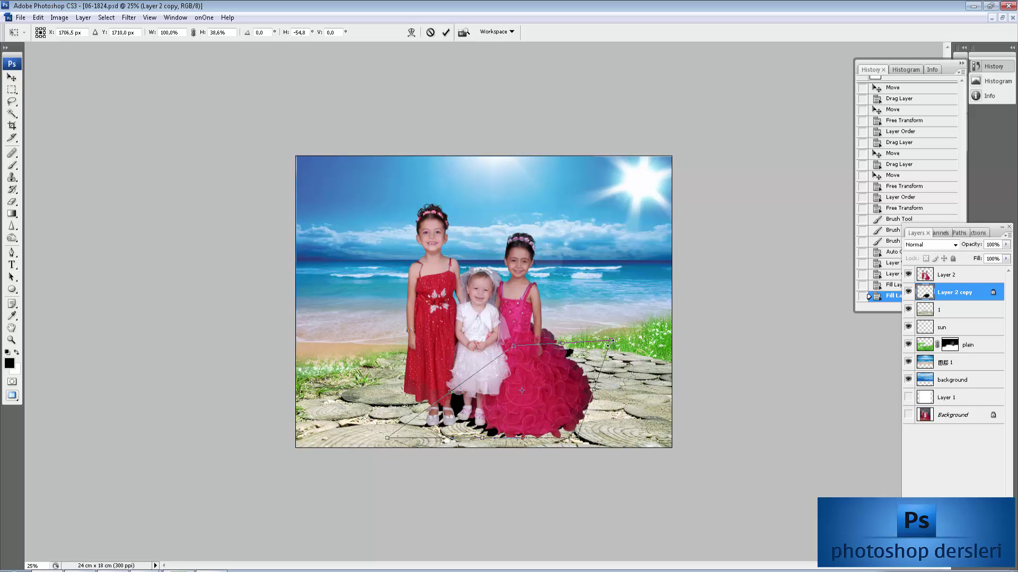
mouse_move(613, 343)
mouse_down()
mouse_move(634, 357)
mouse_move(625, 354)
mouse_up()
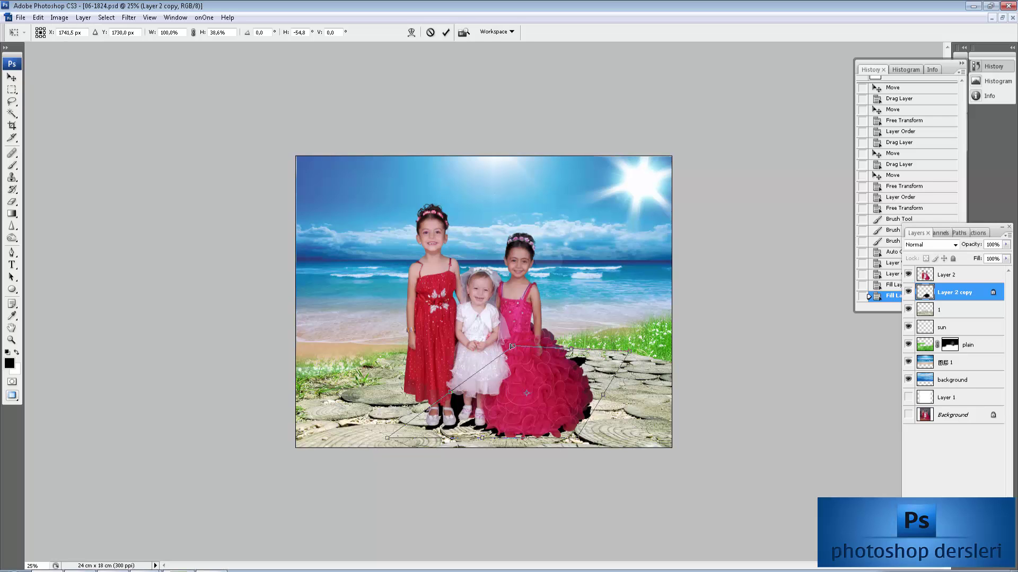
mouse_move(527, 350)
mouse_down()
mouse_move(542, 339)
mouse_move(533, 337)
mouse_up()
drag(556, 381, 548, 381)
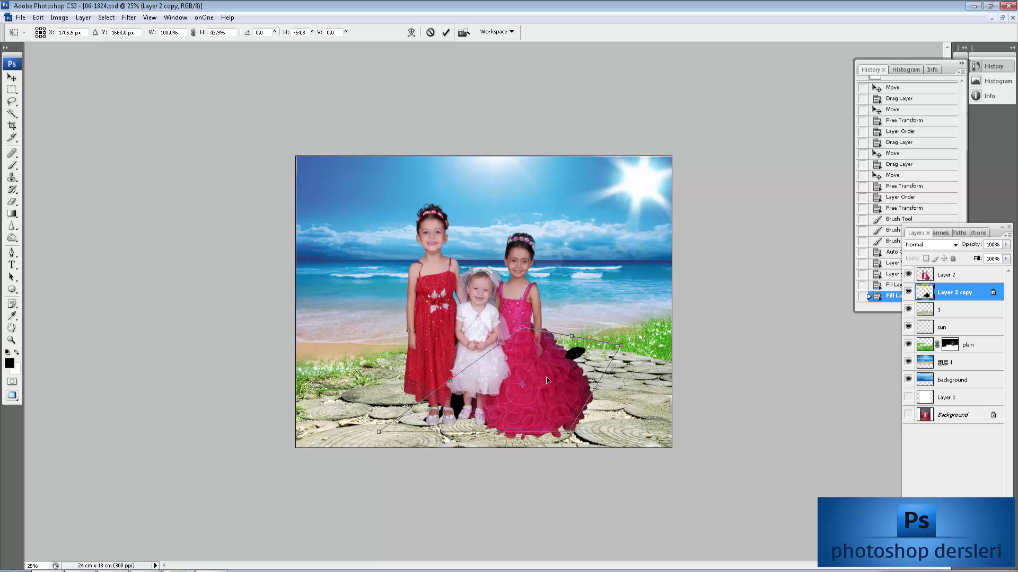
key(Return)
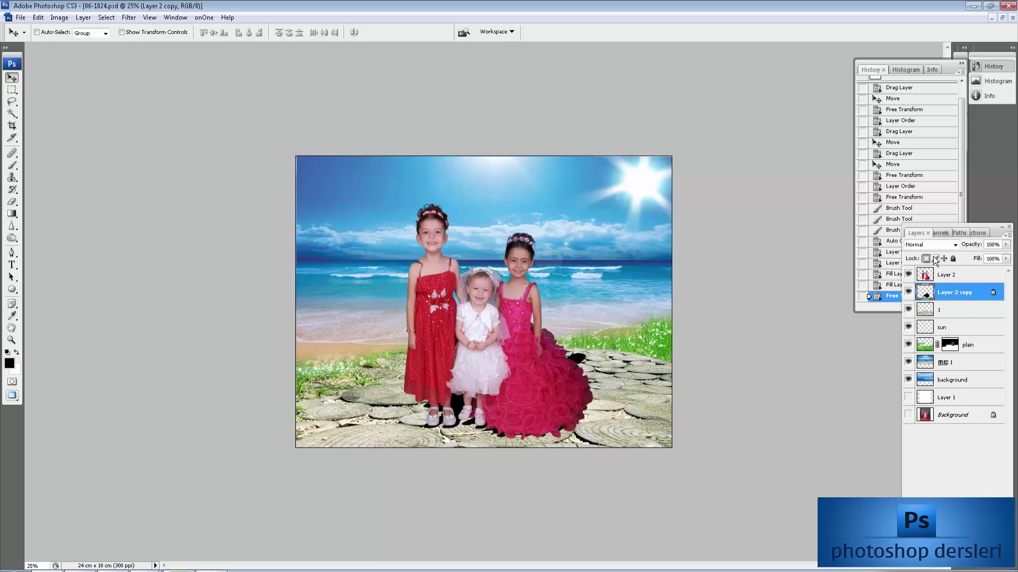
- Soften the shadow with a Gaussian Blur at an increased radius
click(129, 18)
mouse_move(183, 128)
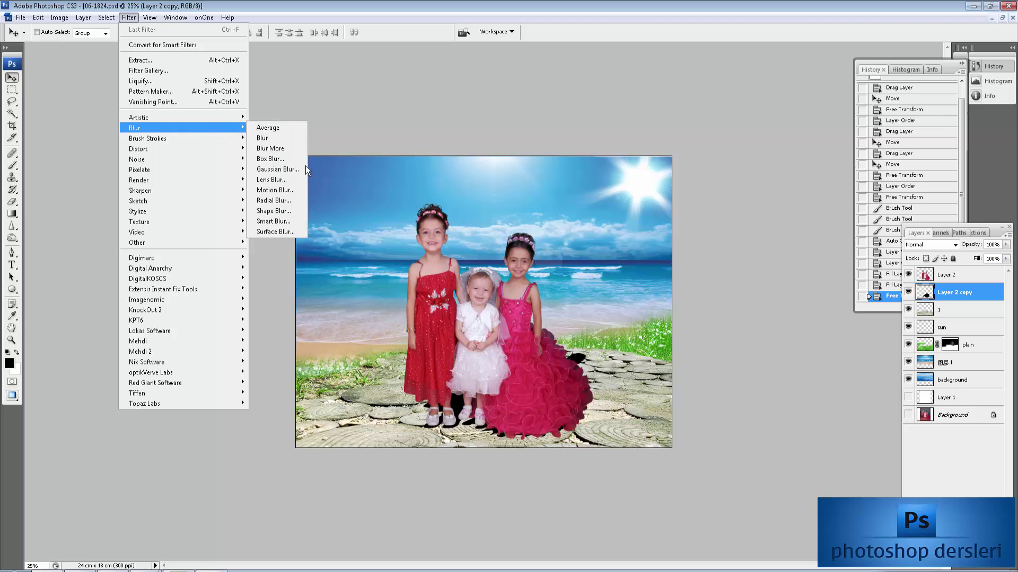
click(294, 169)
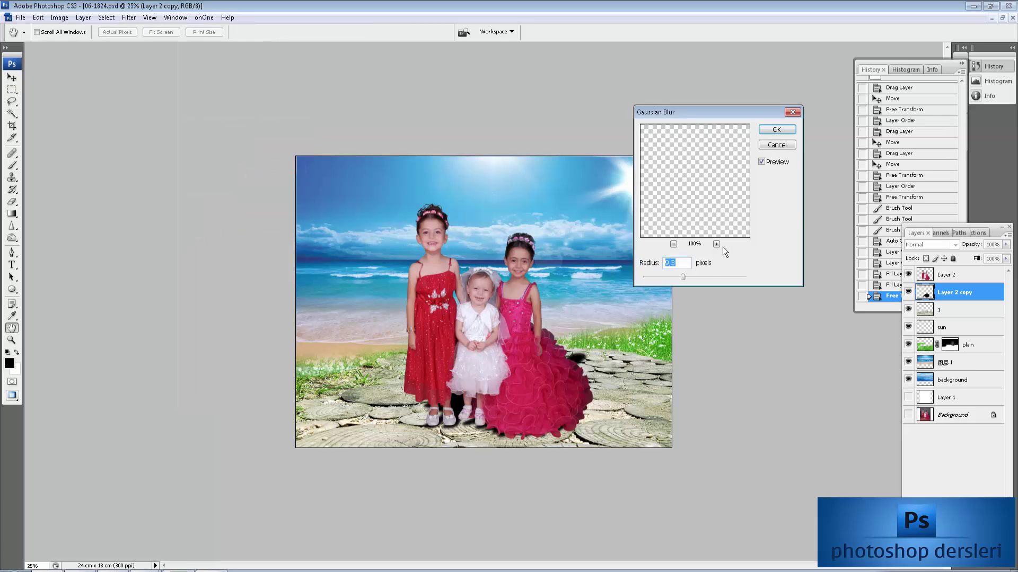
drag(693, 277, 690, 277)
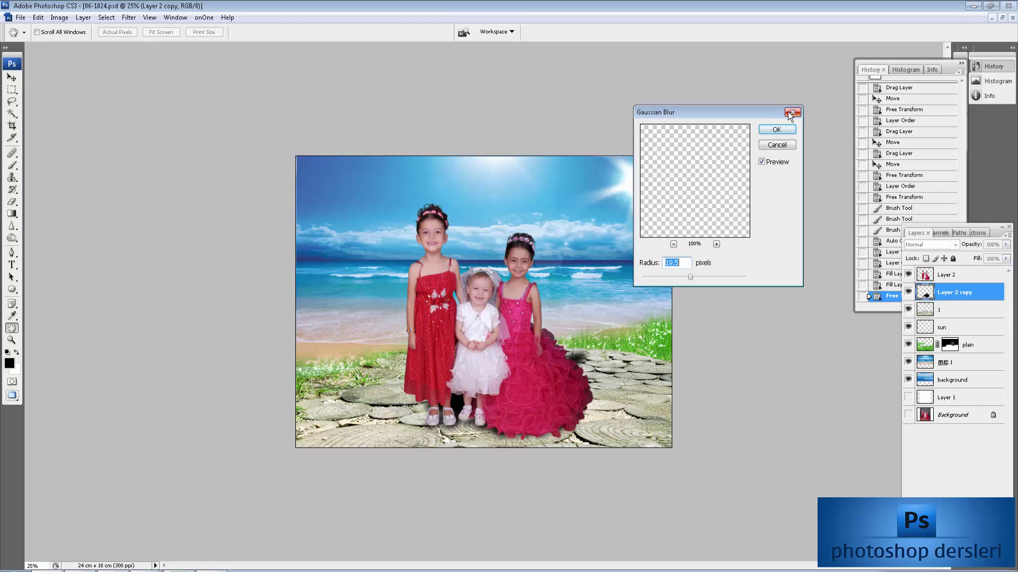
click(777, 131)
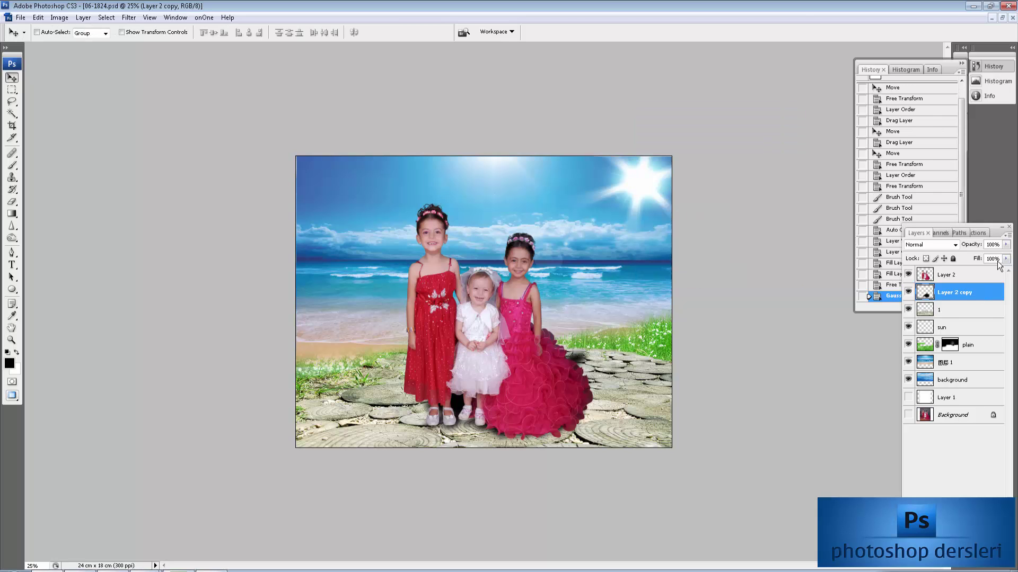
- Lower the shadow layer to 70% opacity and nudge it slightly right
click(1006, 245)
drag(1005, 256, 991, 259)
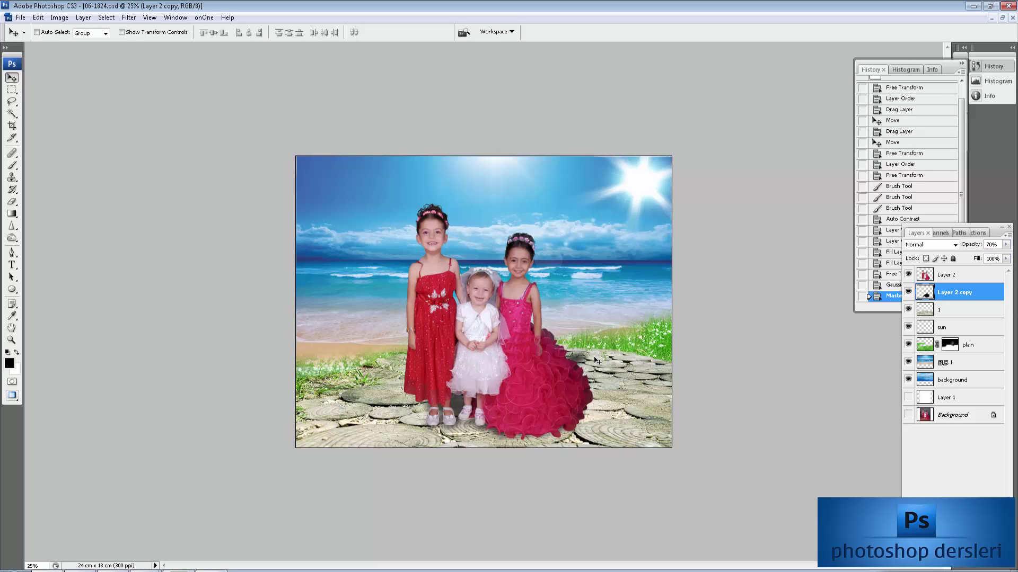
drag(613, 351, 621, 351)
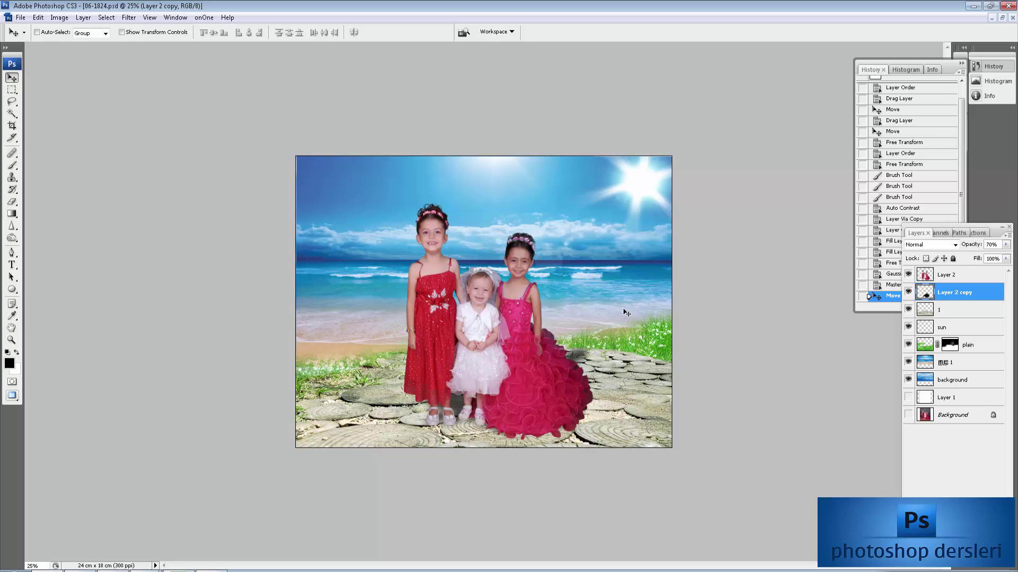
- Flip the shadow vertically below the girls and rotate it into an inverted position
key(ctrl+t)
drag(504, 324, 506, 535)
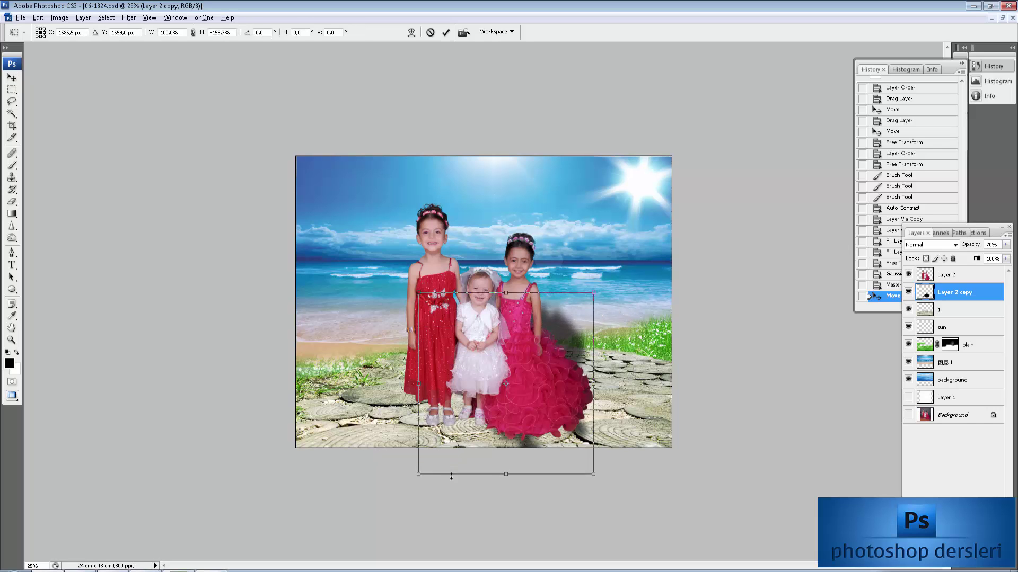
mouse_move(546, 445)
mouse_down()
mouse_move(513, 426)
mouse_move(526, 459)
mouse_move(545, 465)
mouse_up()
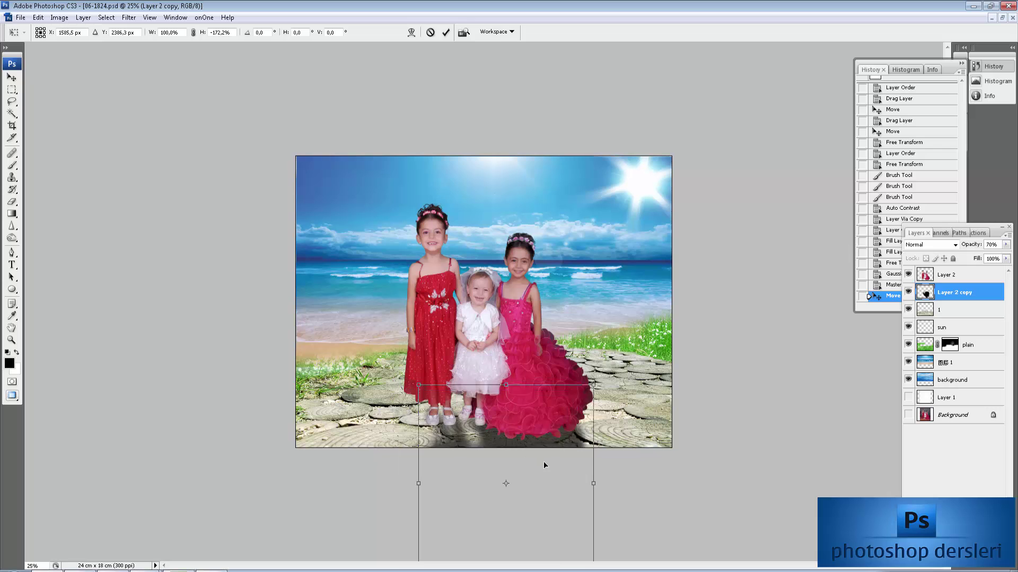
drag(677, 353, 658, 371)
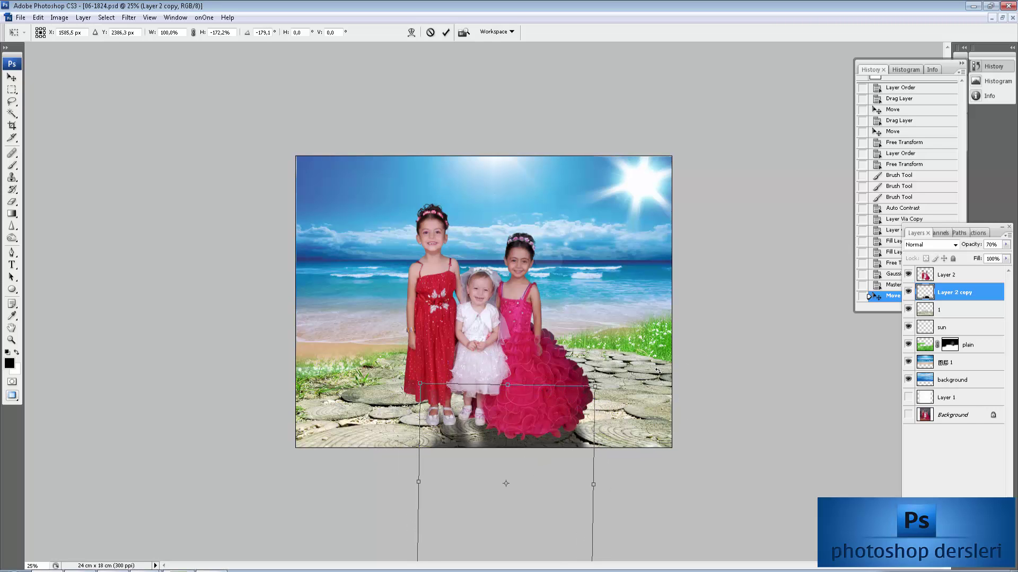
key(ctrl+minus)
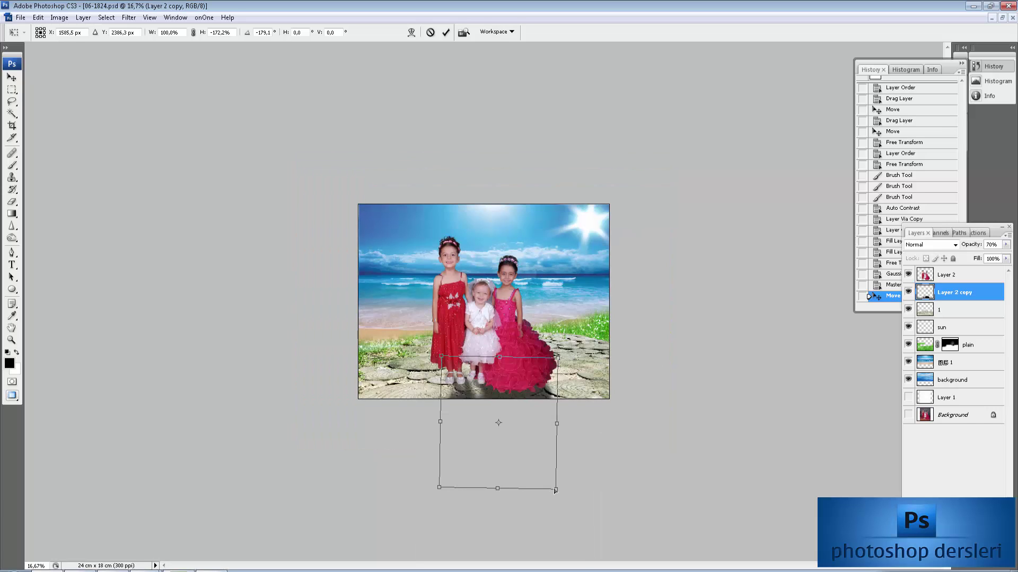
- Distort the flipped shadow's corners so it falls forward across the ground from the feet
drag(550, 490, 526, 483)
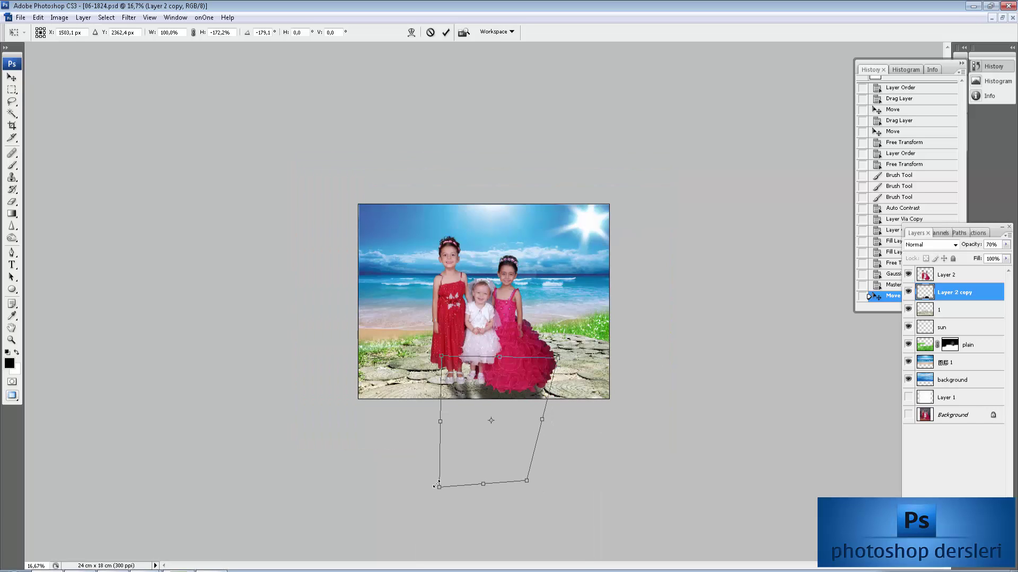
drag(439, 486, 297, 449)
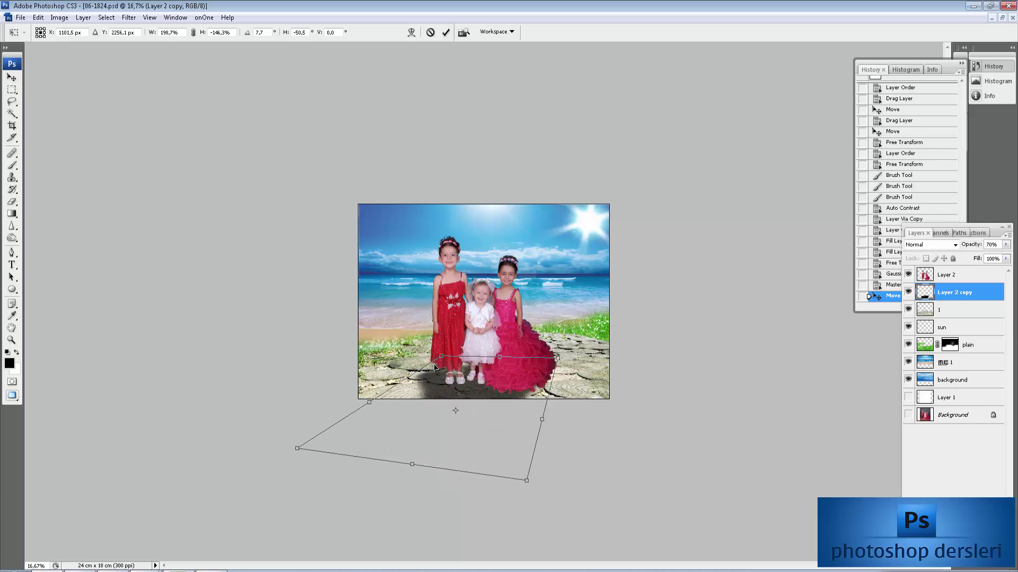
drag(443, 358, 461, 374)
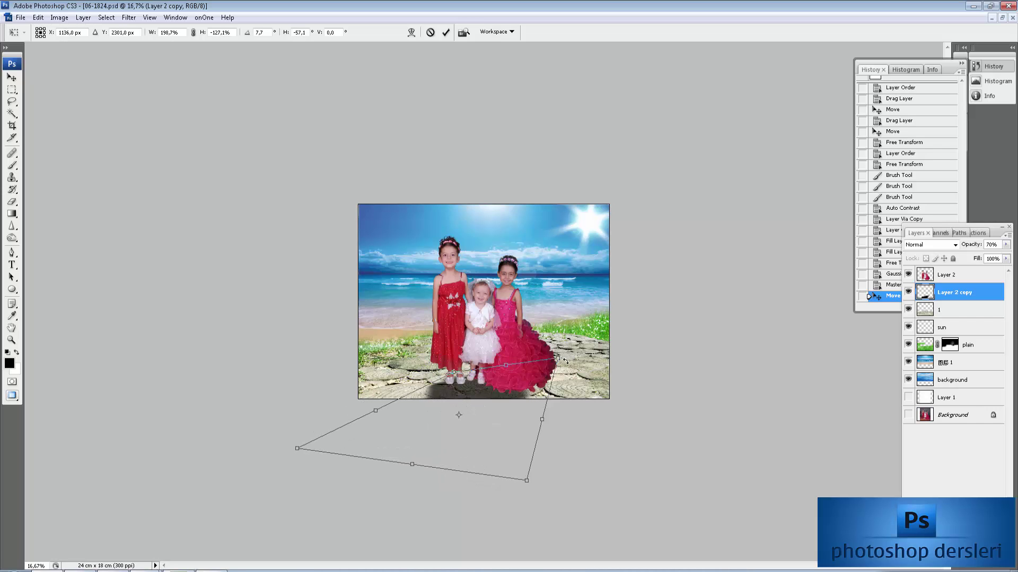
drag(565, 361, 570, 367)
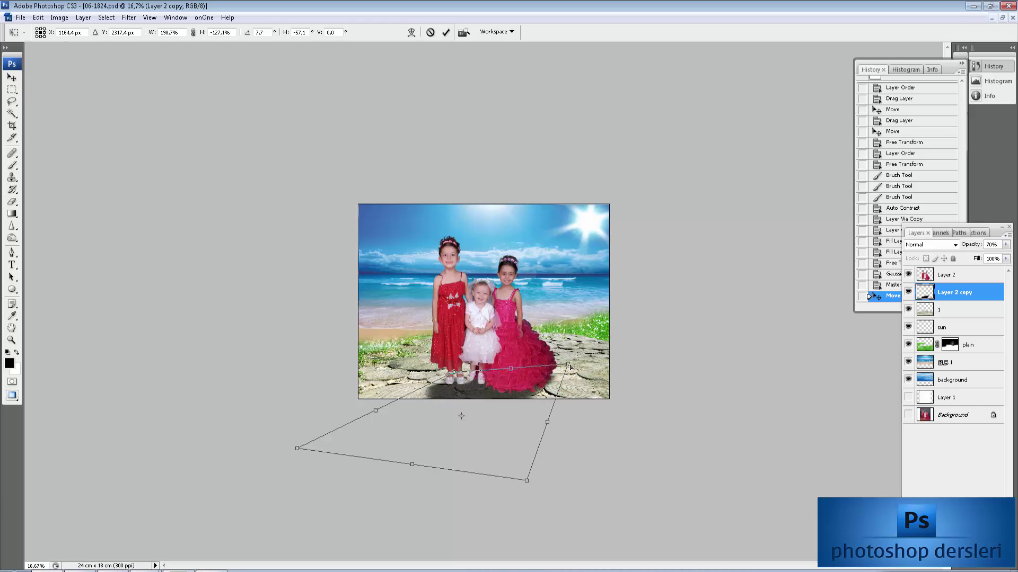
drag(455, 411, 460, 408)
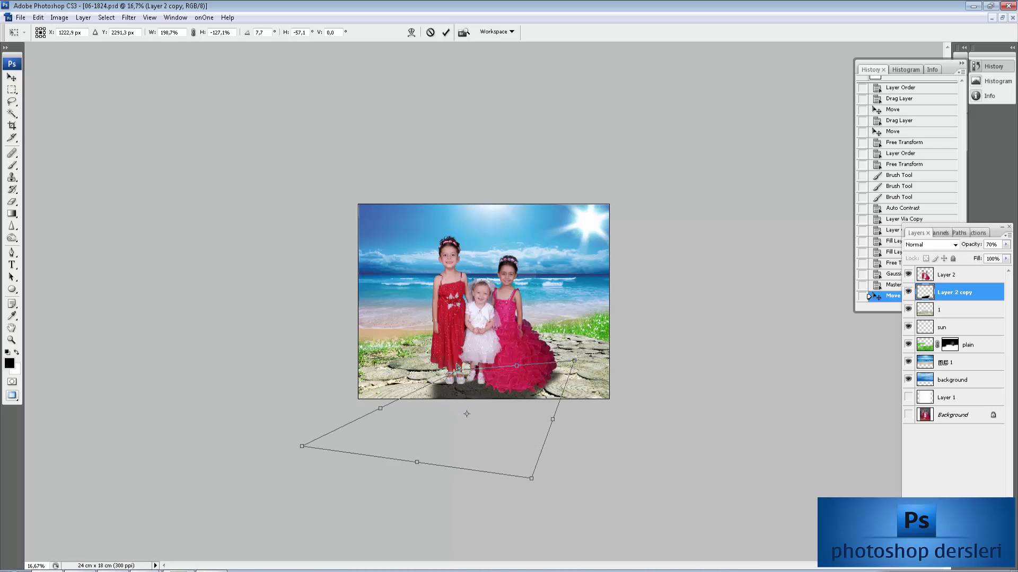
drag(457, 366, 454, 372)
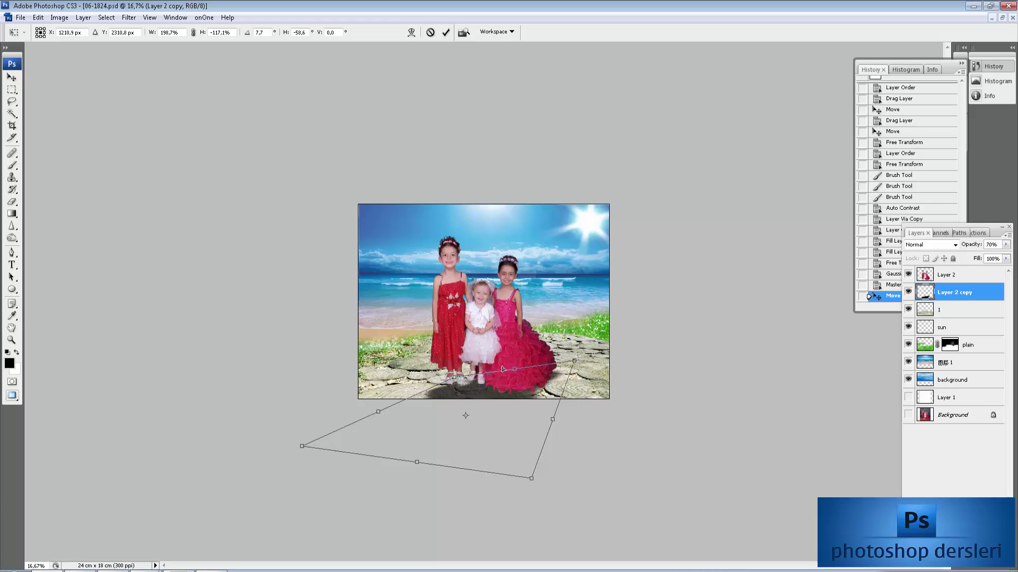
drag(516, 373, 513, 377)
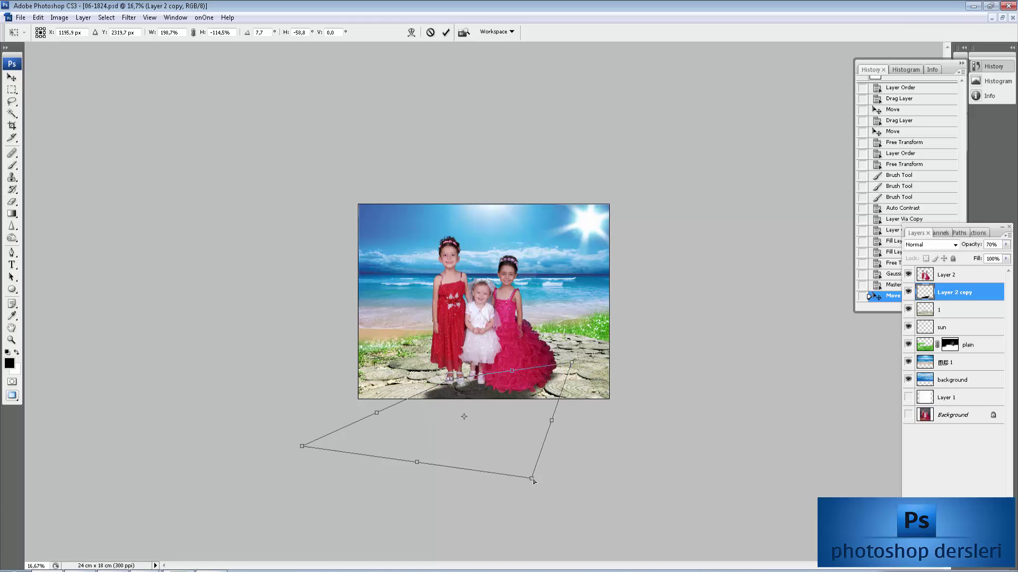
drag(531, 479, 467, 471)
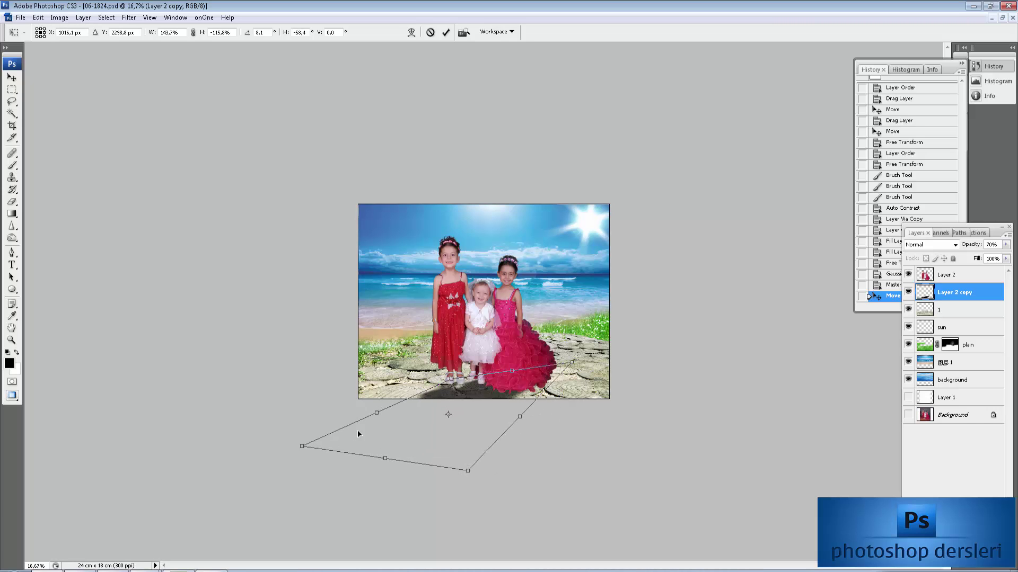
drag(376, 412, 378, 408)
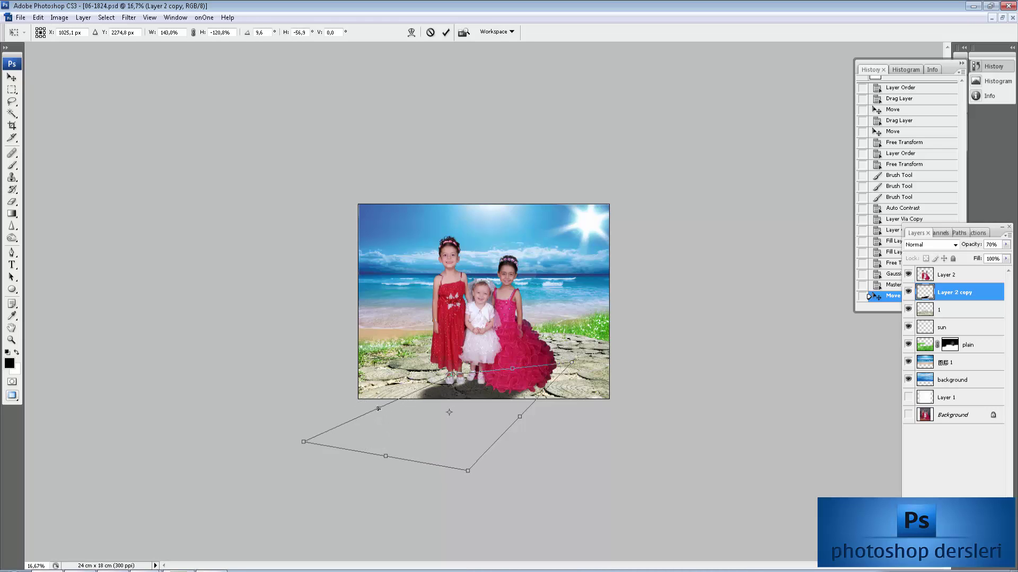
key(Return)
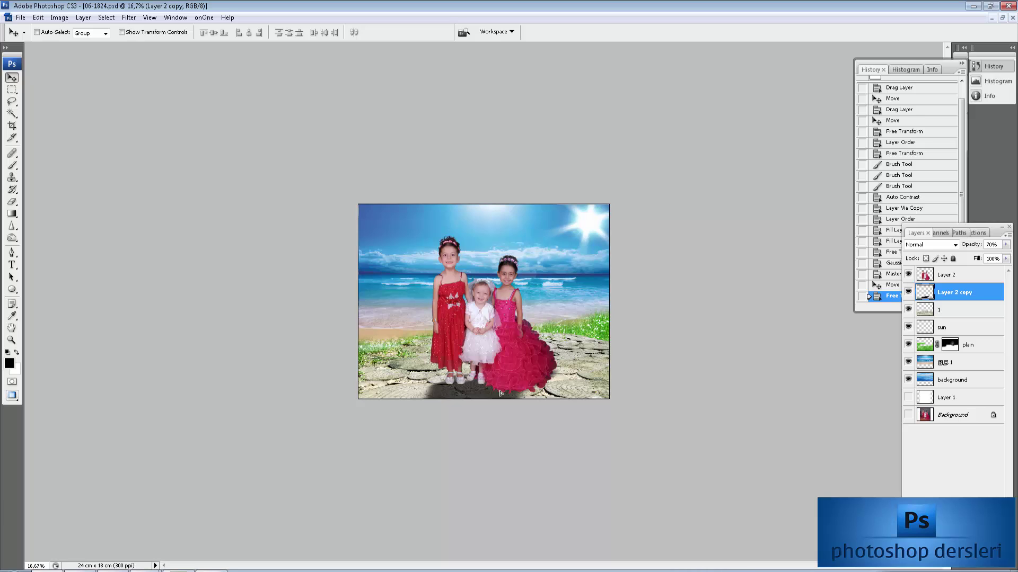
key(Down)
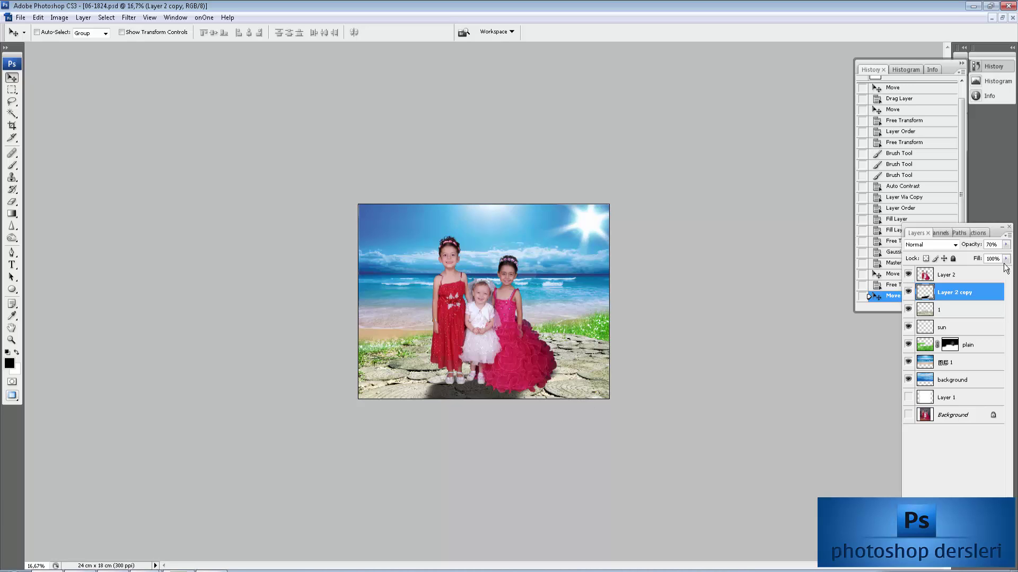
- Fade the ground shadow to 45% opacity and skew its right side slightly downward
click(1005, 244)
drag(1005, 261, 978, 260)
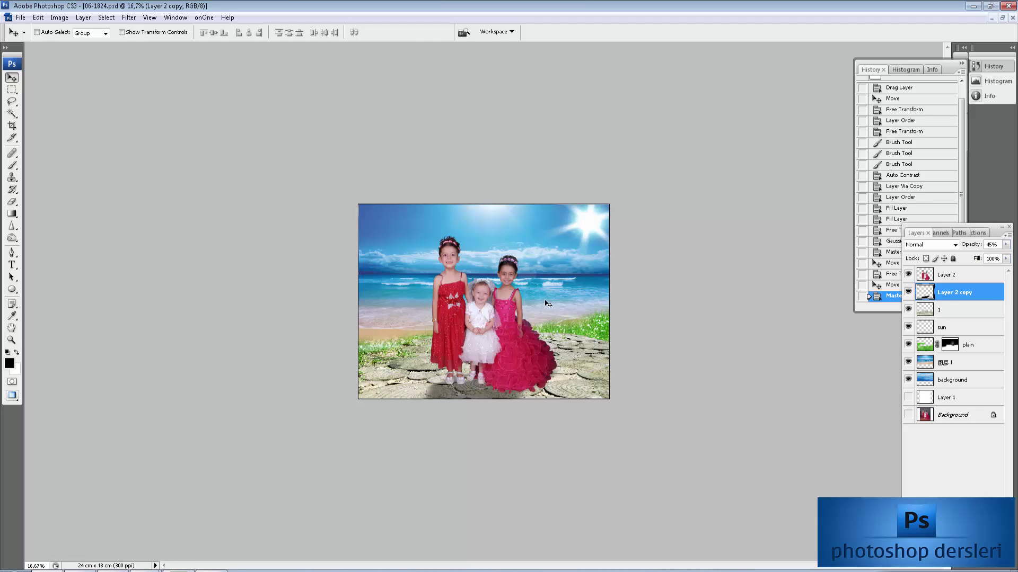
key(ctrl+t)
drag(566, 407, 558, 419)
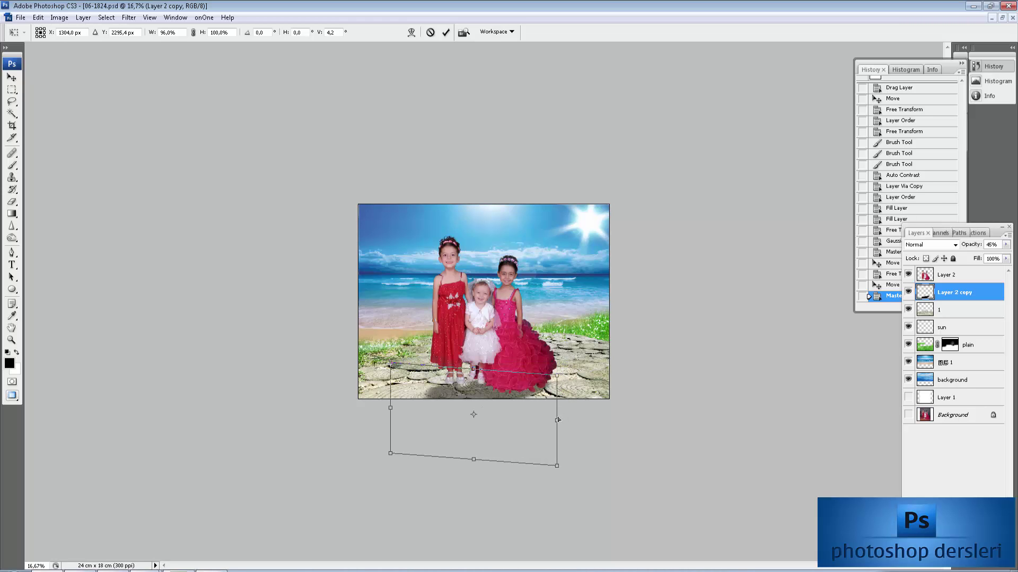
key(Return)
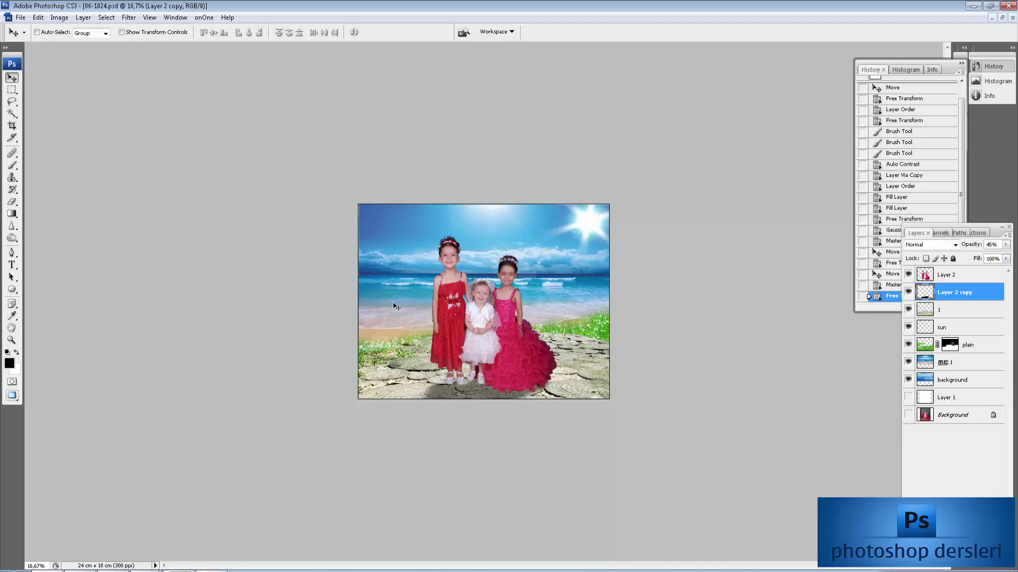
key(ctrl+plus)
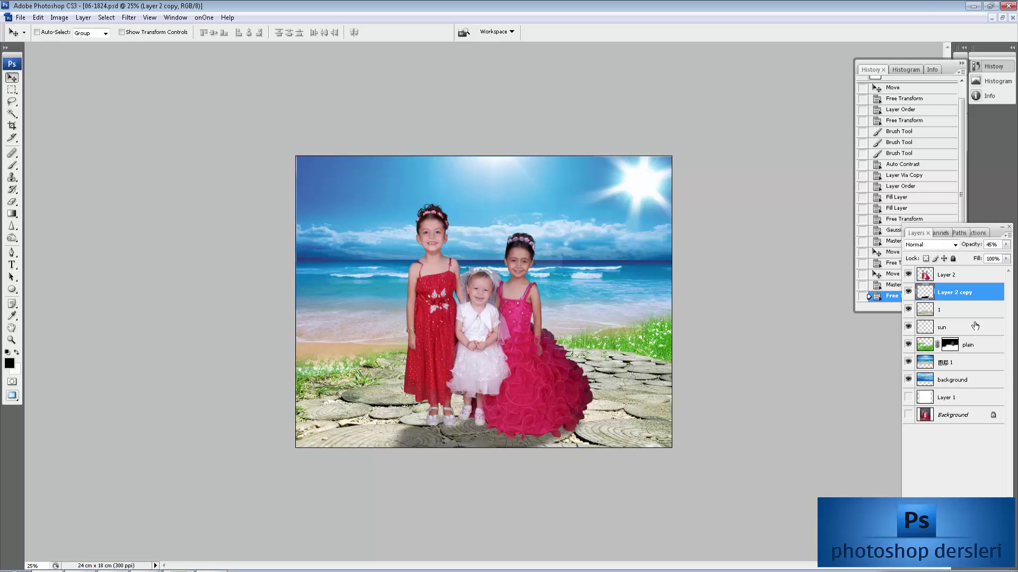
- Select layer 1, pick the Eraser and then the Brush, and bring PSD_30.PSD forward
click(959, 310)
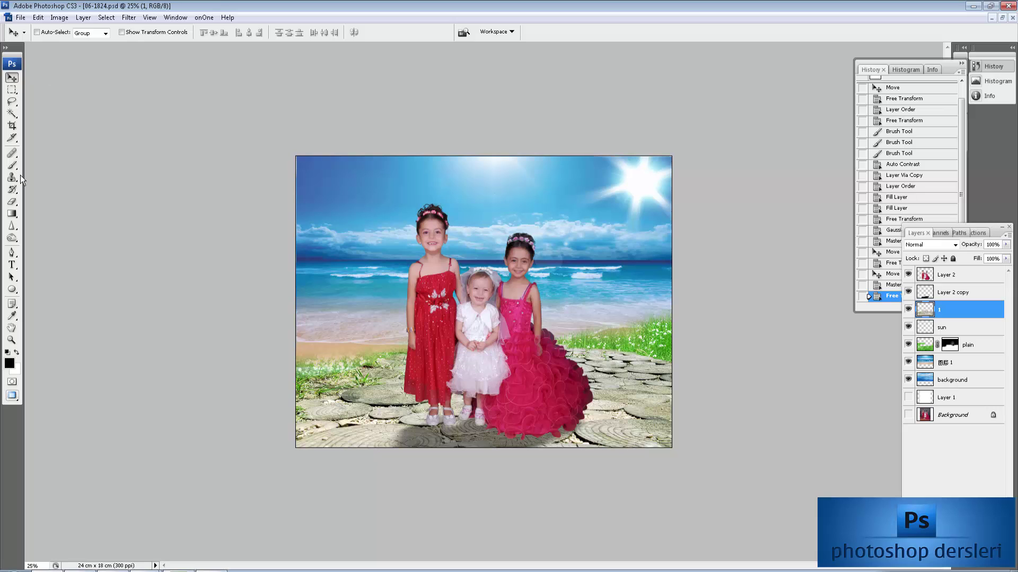
key(e)
click(11, 165)
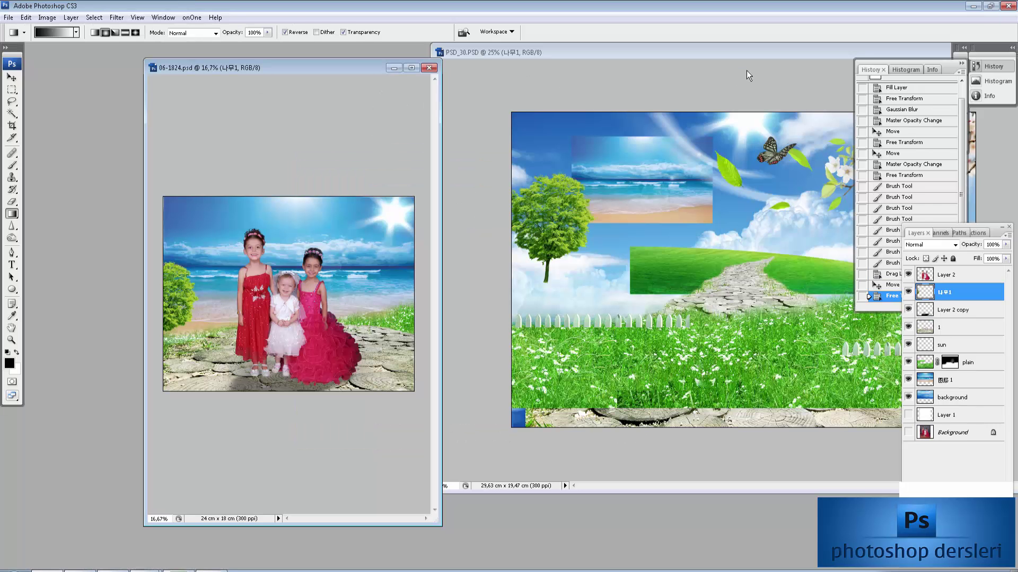
click(758, 60)
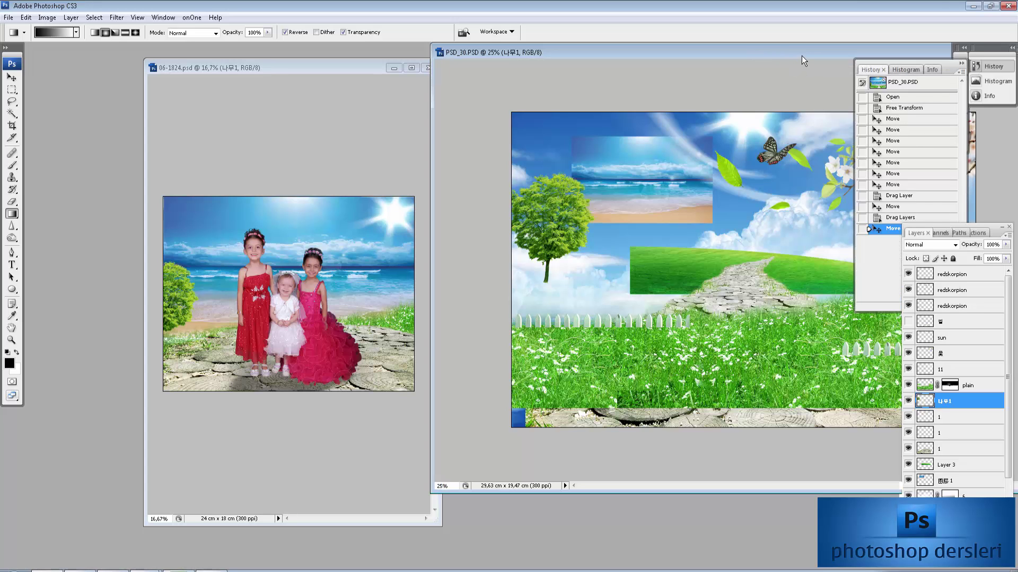
- Copy the cherry-blossom branch into 06-1824.psd and place it in the top-right corner
drag(802, 55, 710, 89)
key(b)
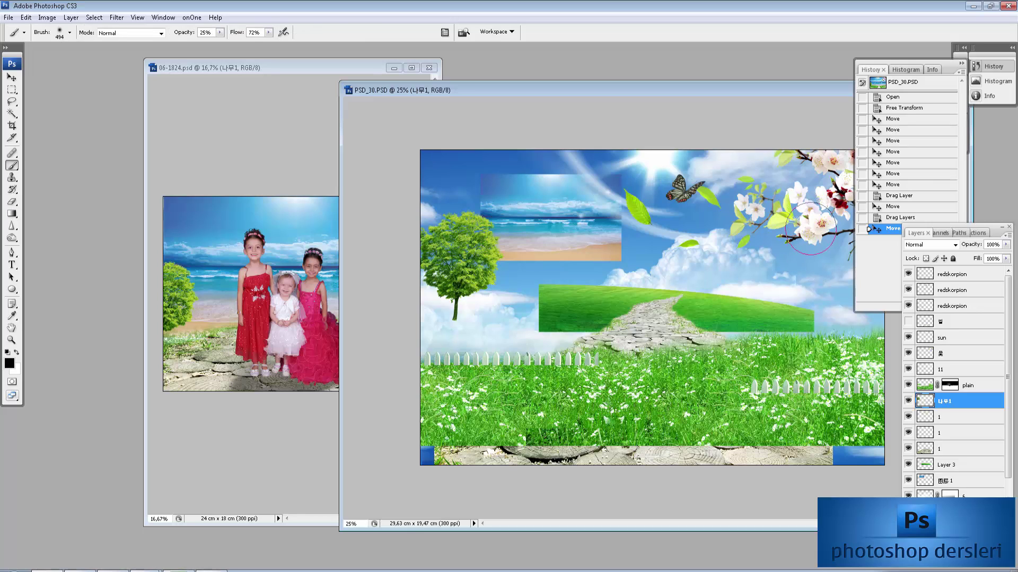
click(11, 78)
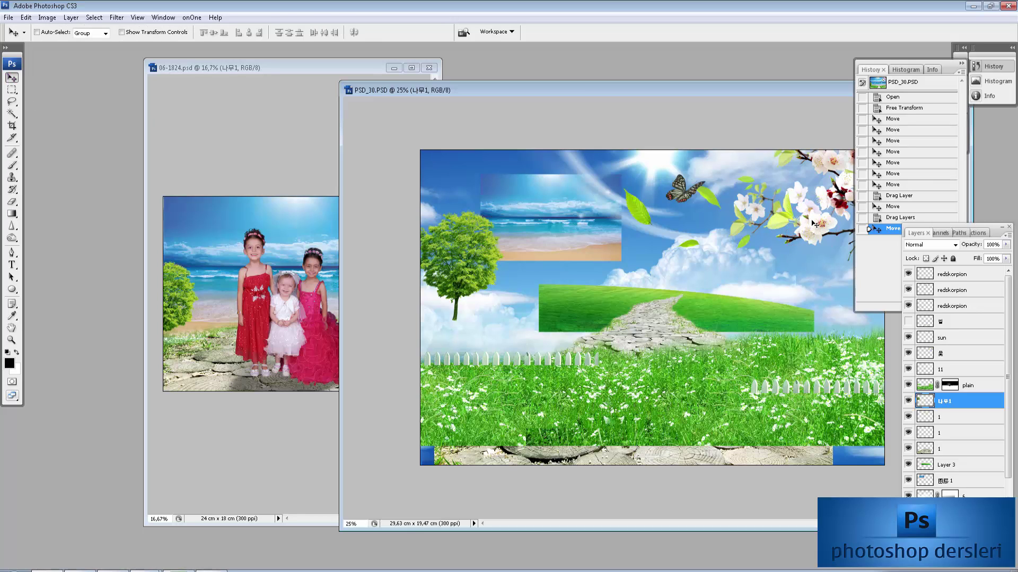
drag(814, 224, 312, 284)
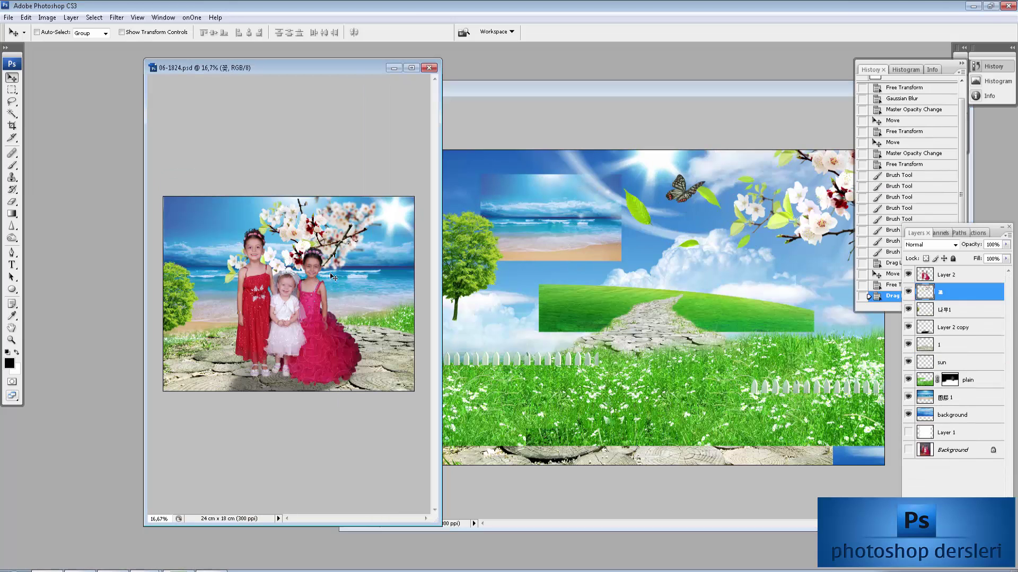
key(f)
mouse_move(547, 255)
mouse_down()
mouse_move(594, 239)
mouse_move(561, 224)
mouse_up()
- Raise the sun layer to the top of the stack and shift the sun left
ctrl+click(578, 228)
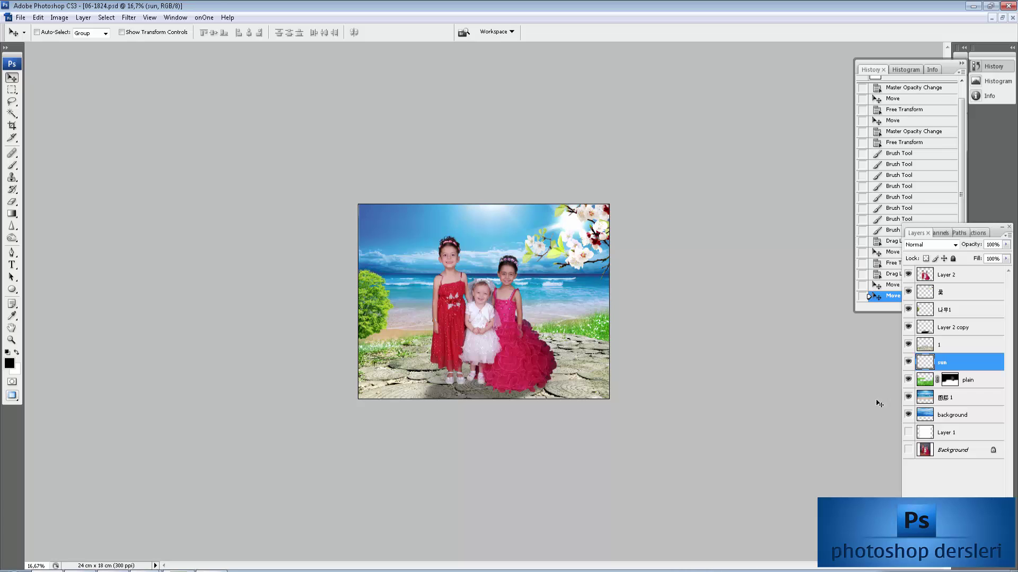
drag(942, 362, 943, 271)
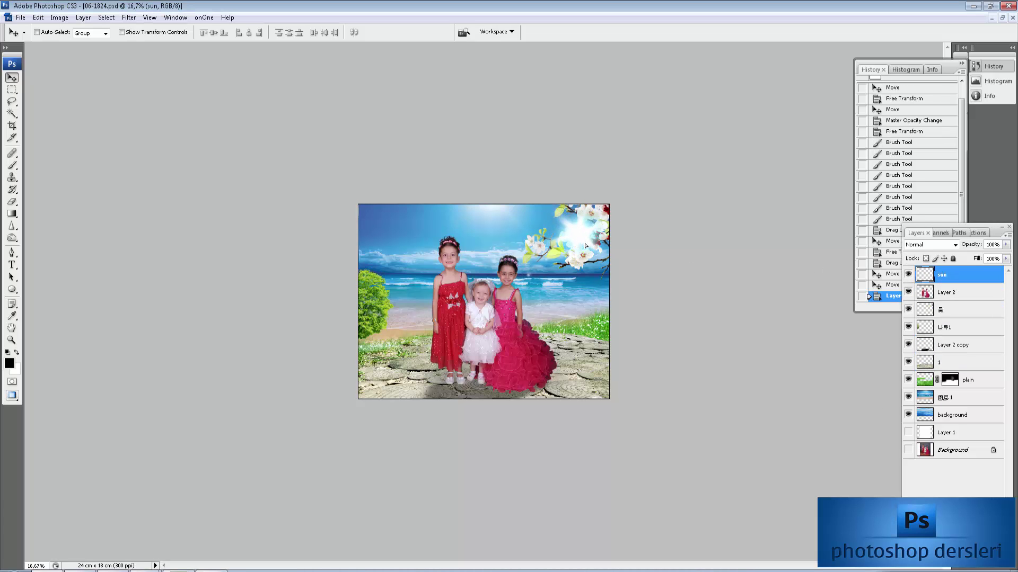
drag(577, 236, 429, 233)
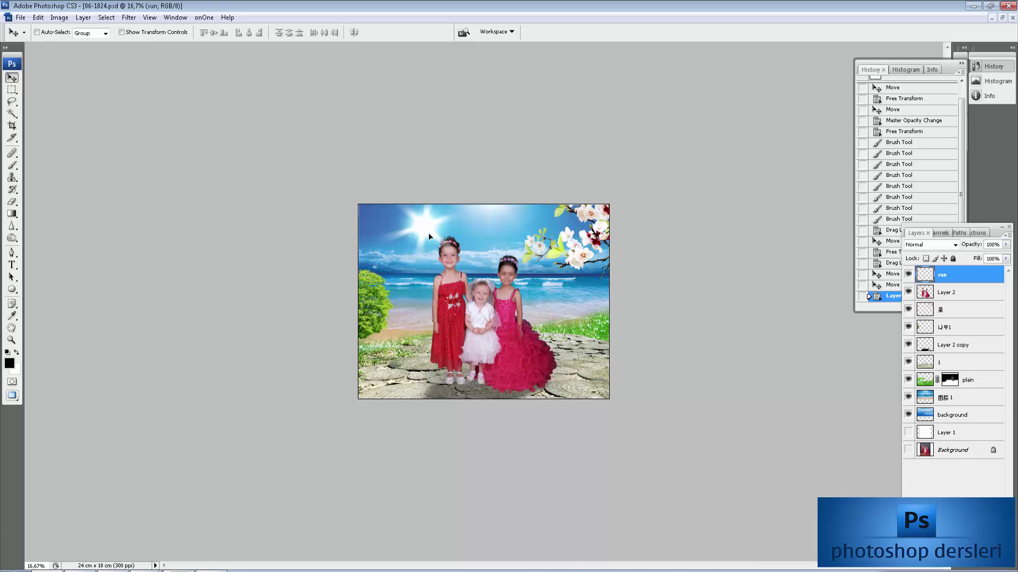
- Flip the sun horizontally, set it at the sky's top centre, and restack the girls above it
key(ctrl+t)
right_click(444, 251)
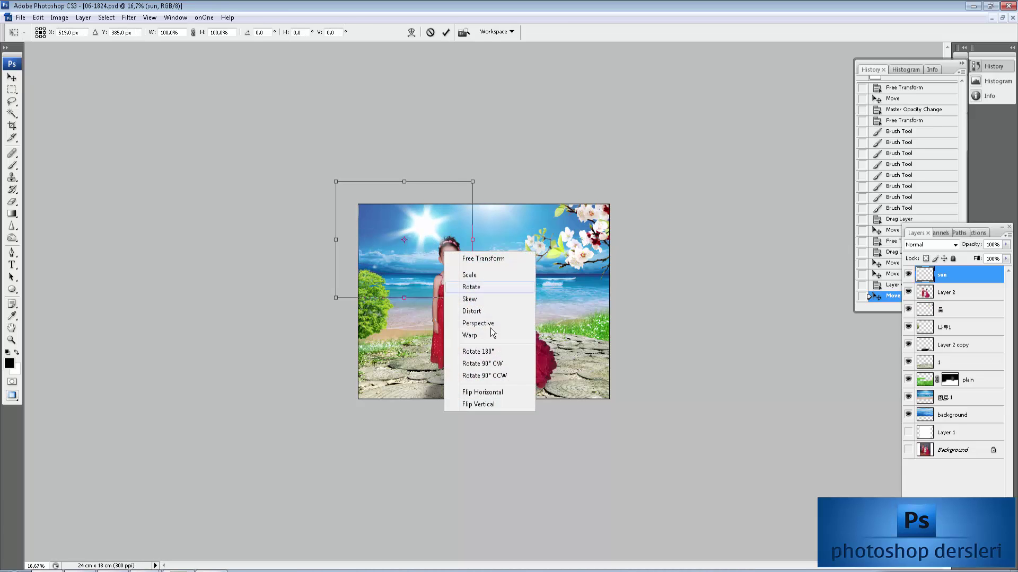
click(519, 392)
key(Return)
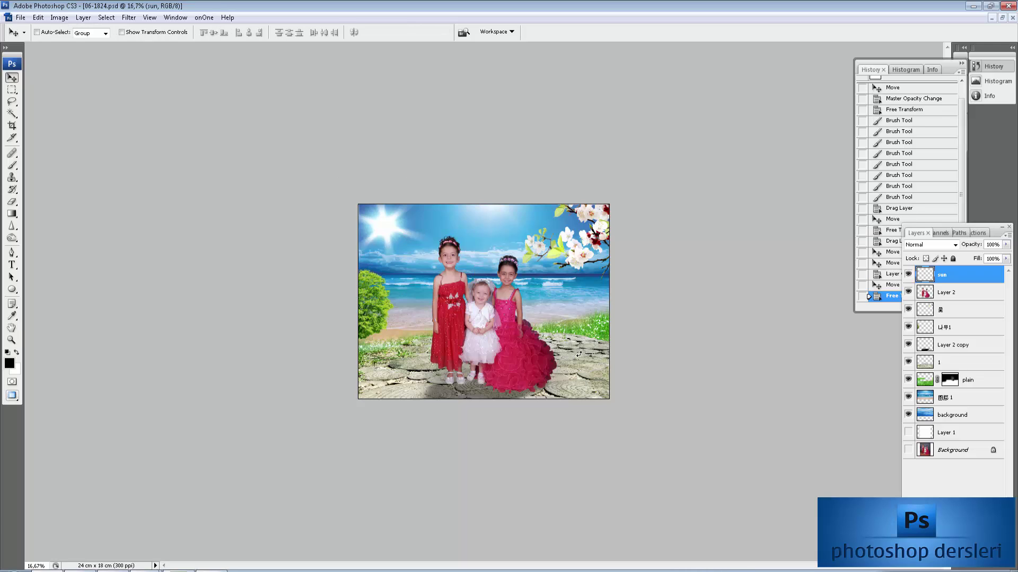
mouse_move(385, 234)
mouse_down()
mouse_move(378, 223)
mouse_move(492, 203)
mouse_up()
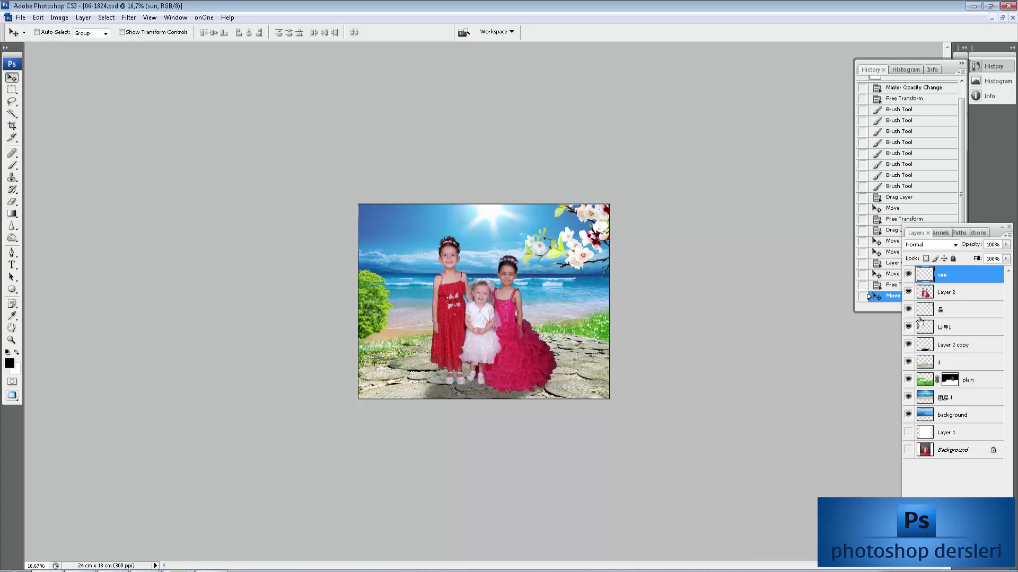
drag(949, 294, 948, 273)
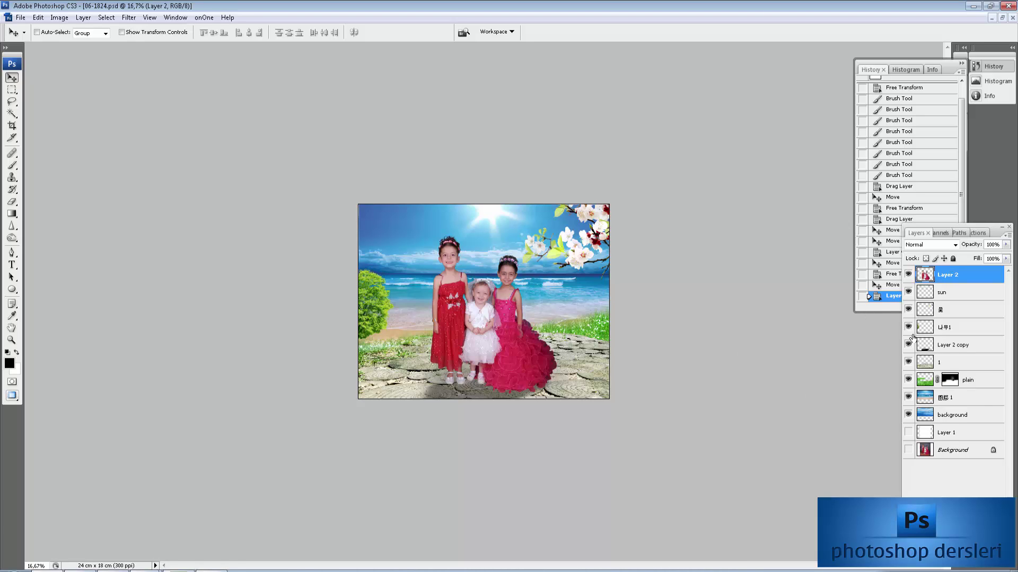
- Bring the redskorpion fence layer from the collage into the beach composite
key(g)
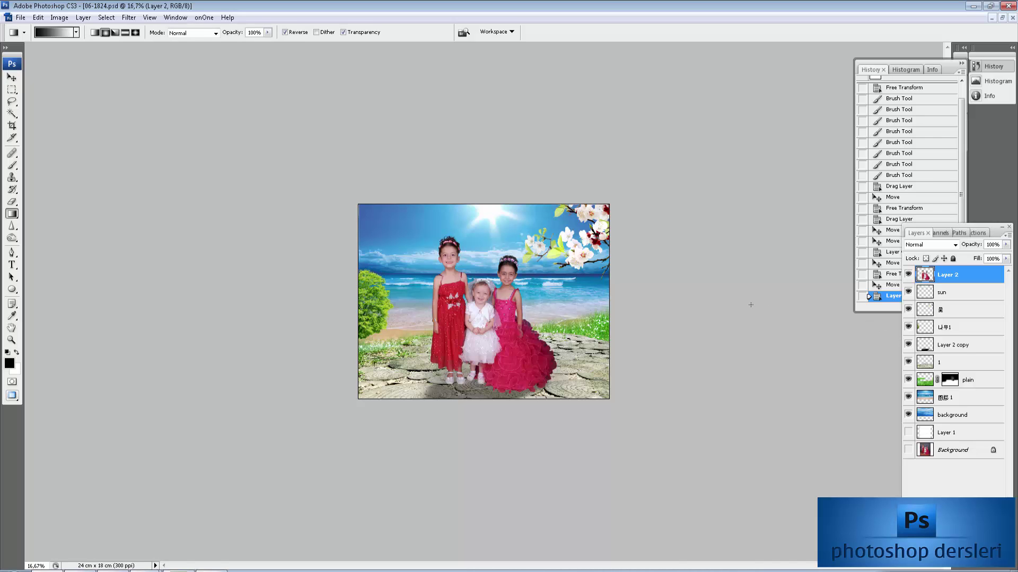
key(f)
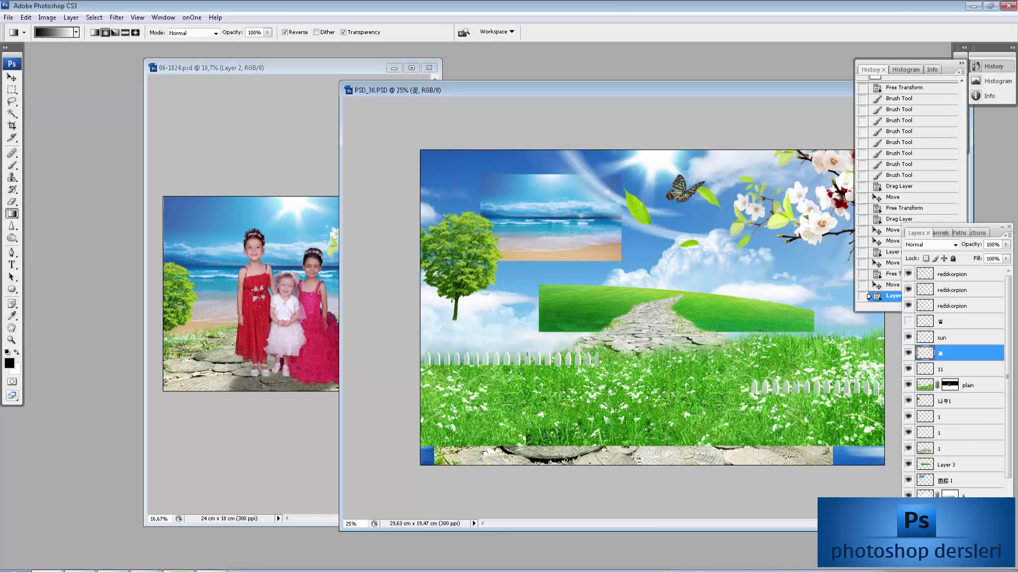
drag(749, 84, 728, 56)
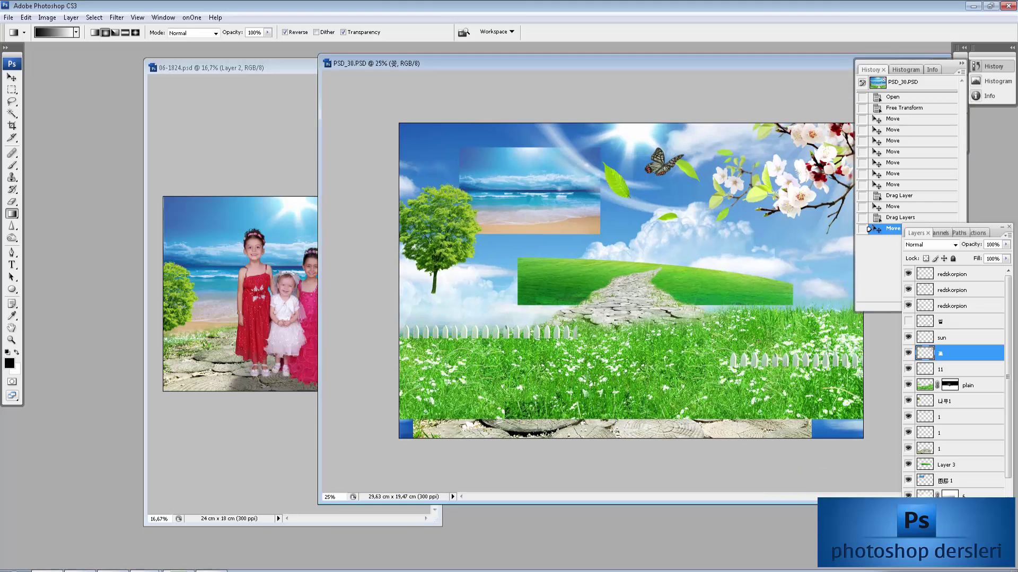
key(v)
ctrl+click(754, 368)
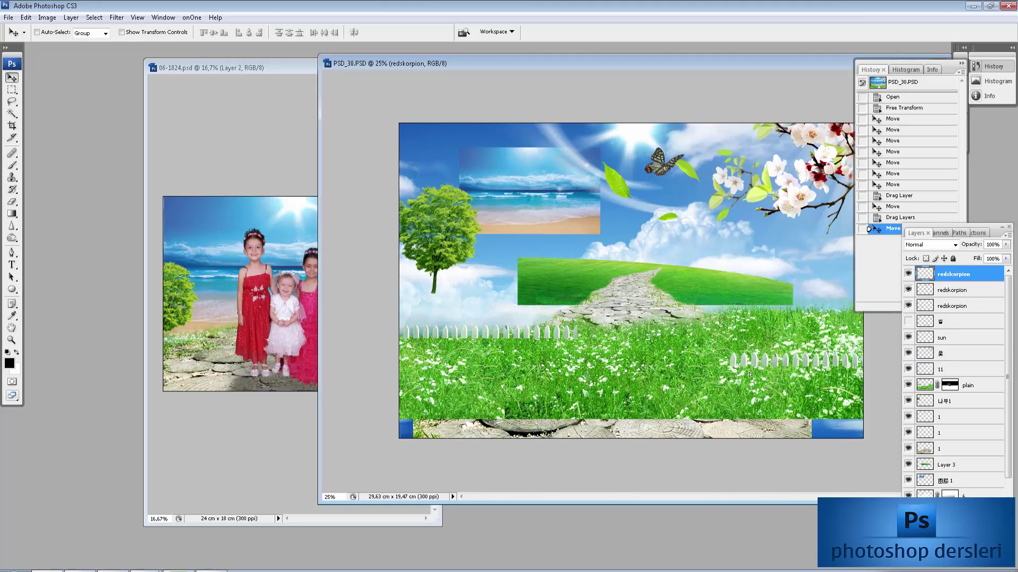
drag(754, 367, 302, 356)
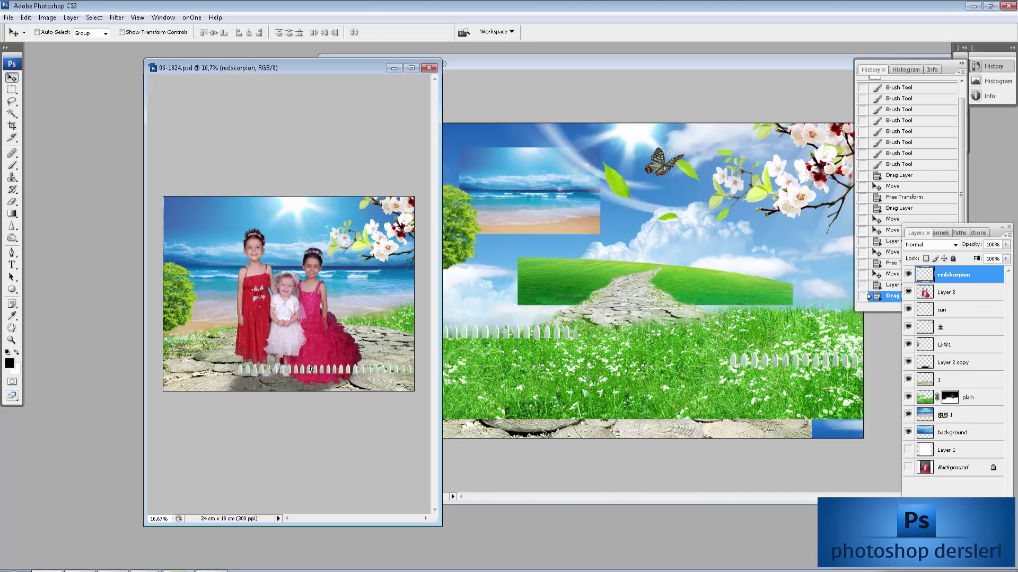
- Slide the fence along the bottom of the composite and scale it up proportionally
drag(336, 387, 363, 387)
key(f)
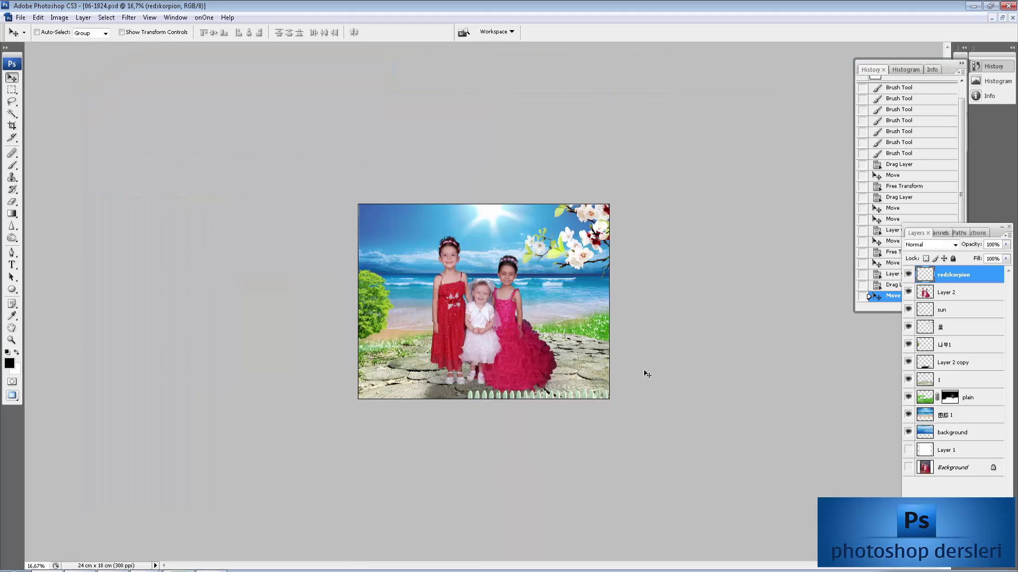
drag(530, 393, 605, 392)
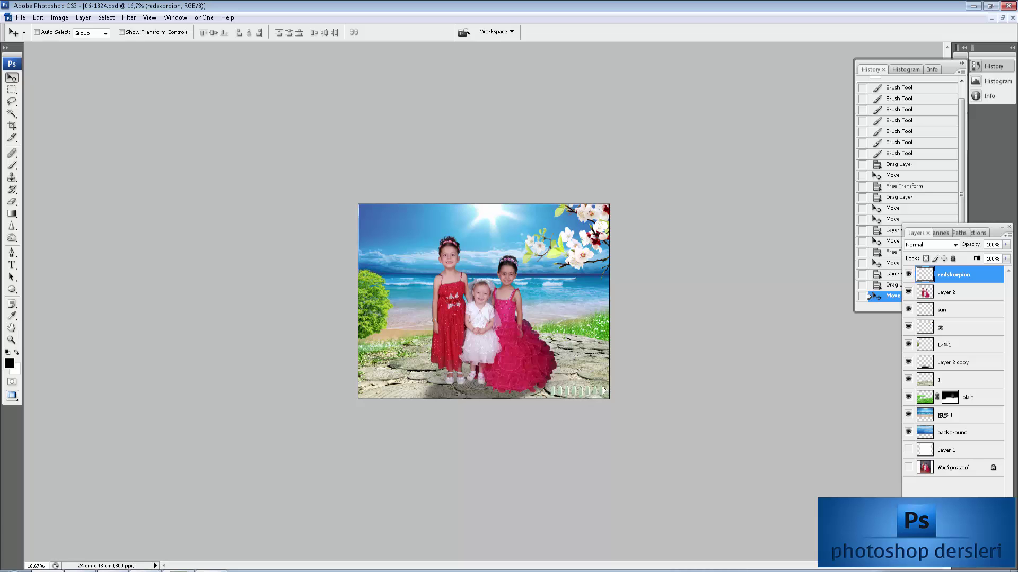
key(ctrl+plus)
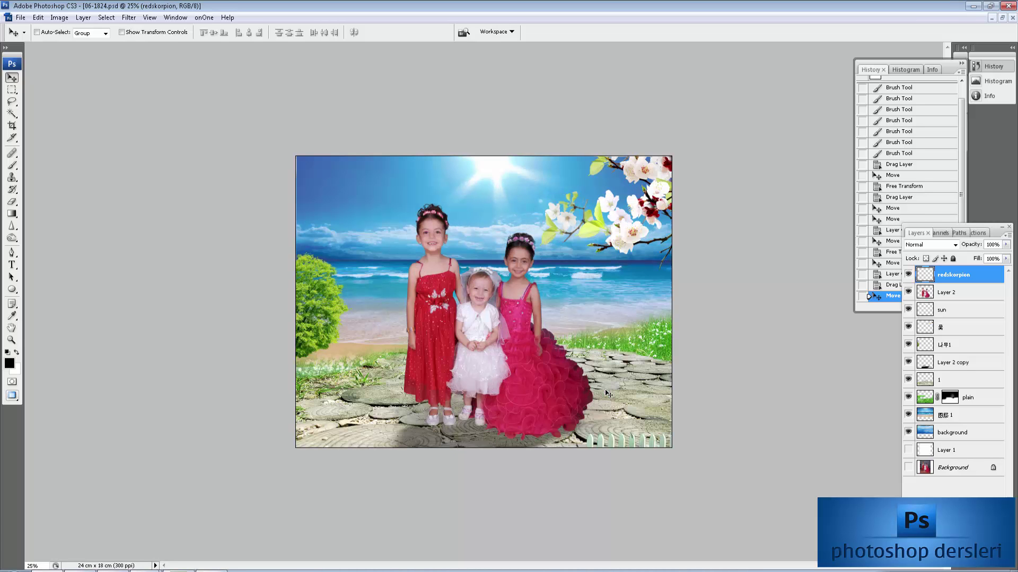
key(ctrl+t)
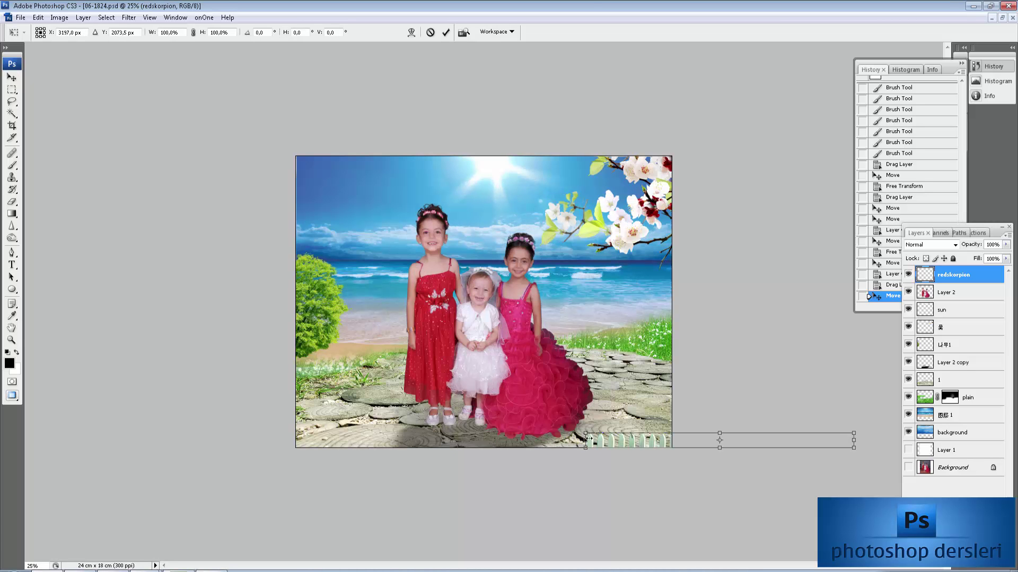
drag(584, 432, 491, 383)
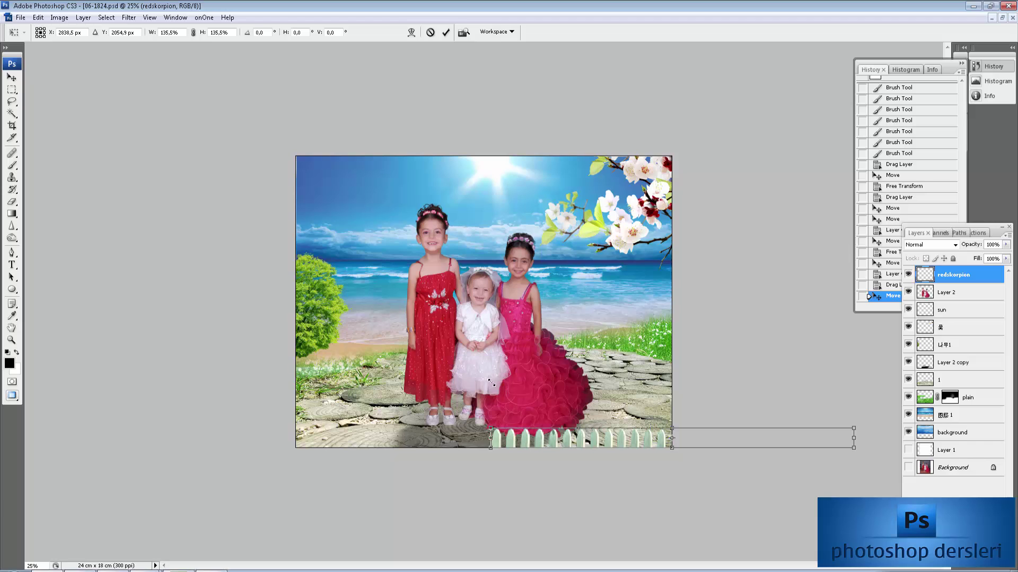
key(Return)
- Place a copy of the fence at the bottom left and spread the two fences apart
mouse_move(653, 441)
mouse_down()
mouse_move(373, 441)
mouse_move(148, 411)
mouse_up()
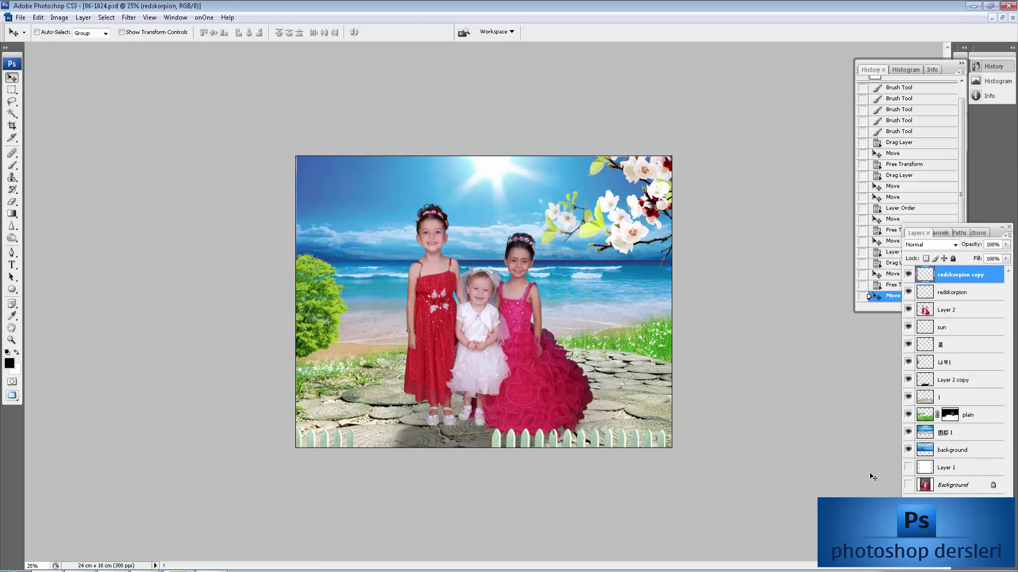
key(alt+bracketleft)
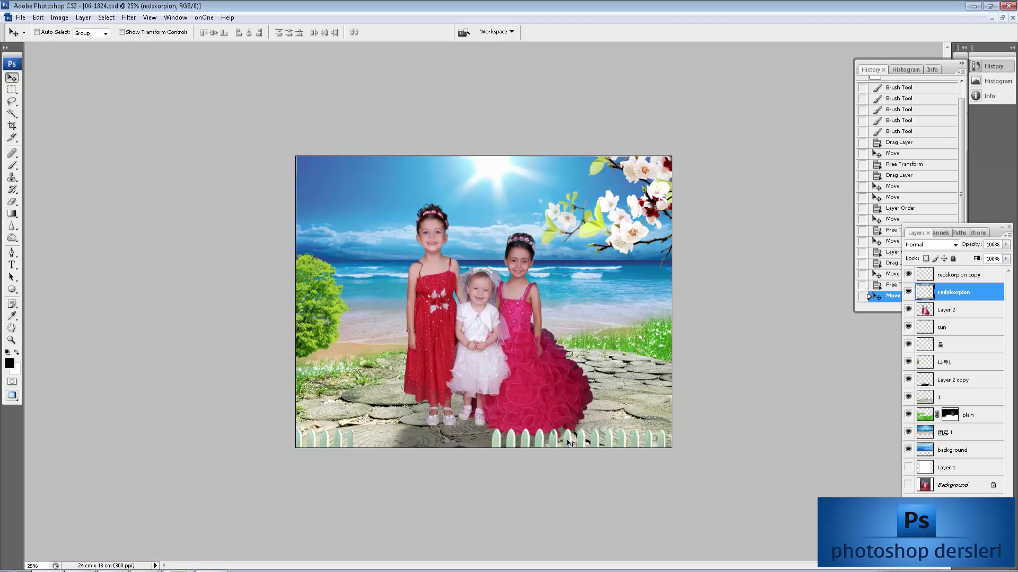
drag(569, 443, 616, 445)
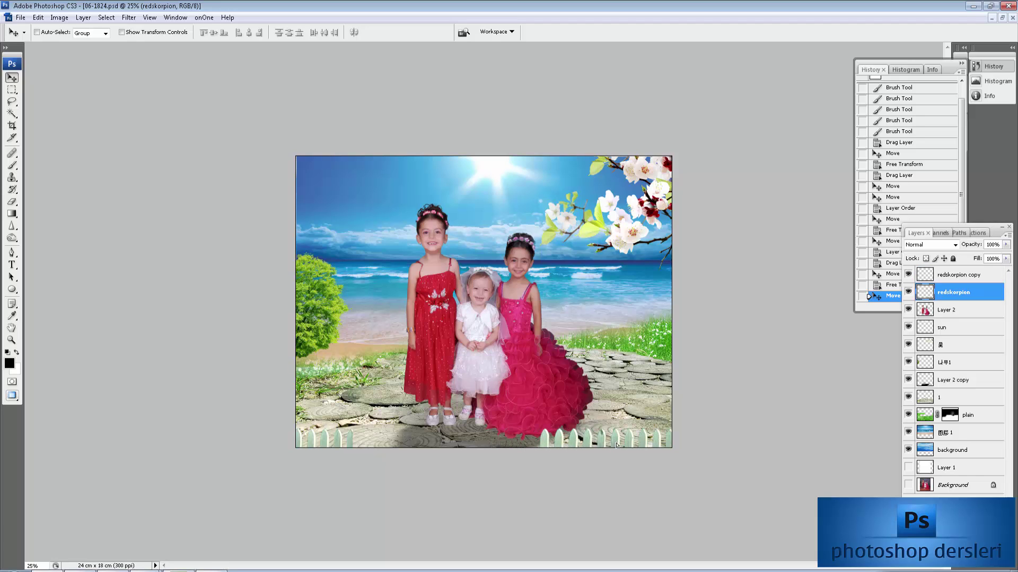
key(alt+bracketright)
drag(337, 440, 360, 438)
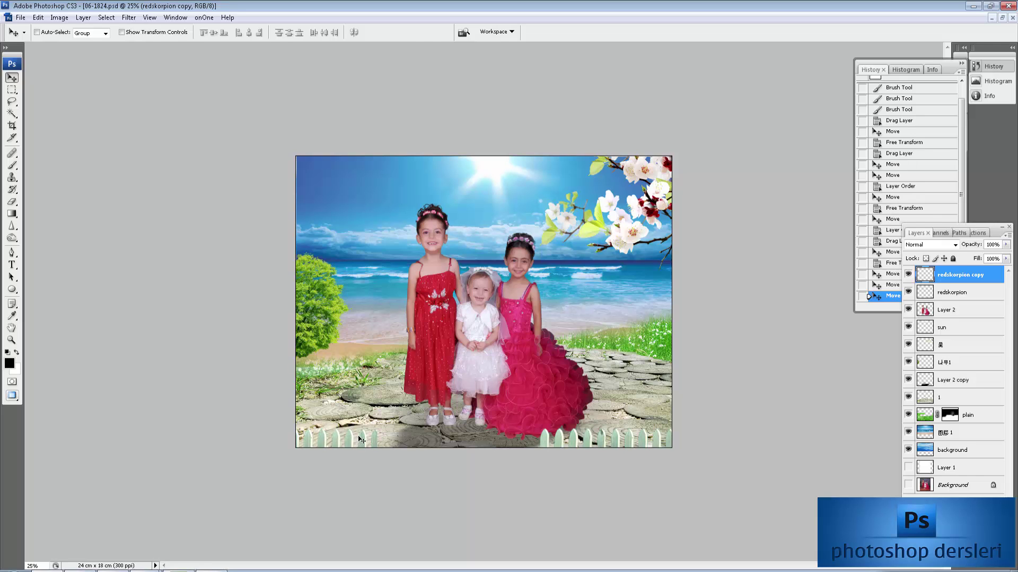
- Flip the left-hand fence copy horizontally and line it up along the bottom left
key(ctrl+t)
right_click(361, 438)
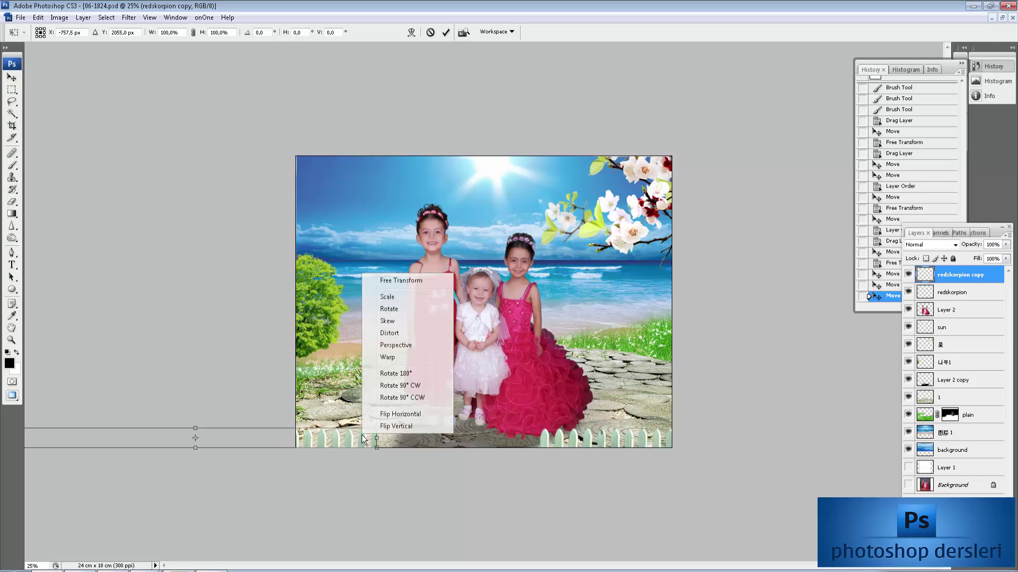
click(410, 418)
drag(367, 441, 389, 438)
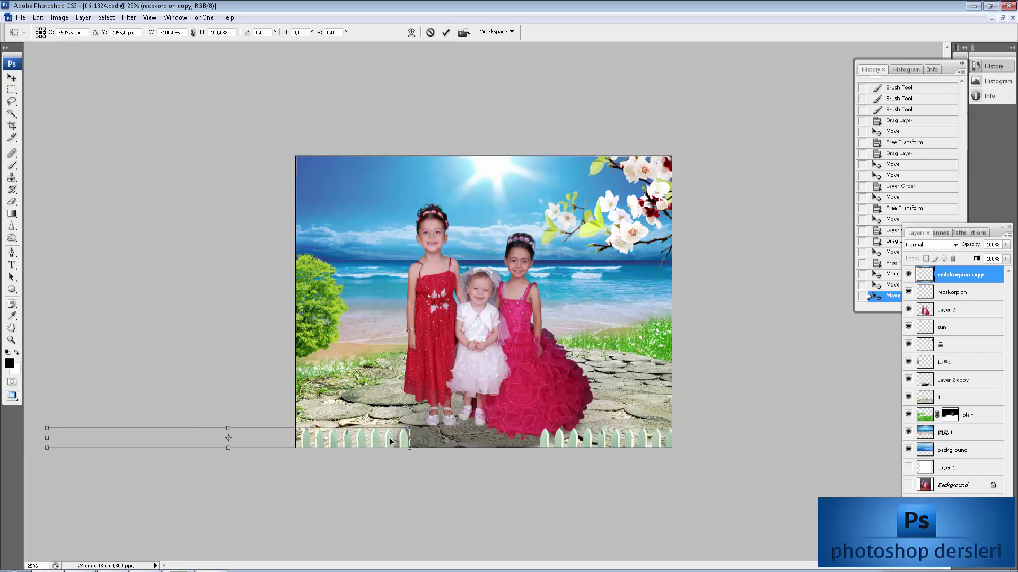
key(Return)
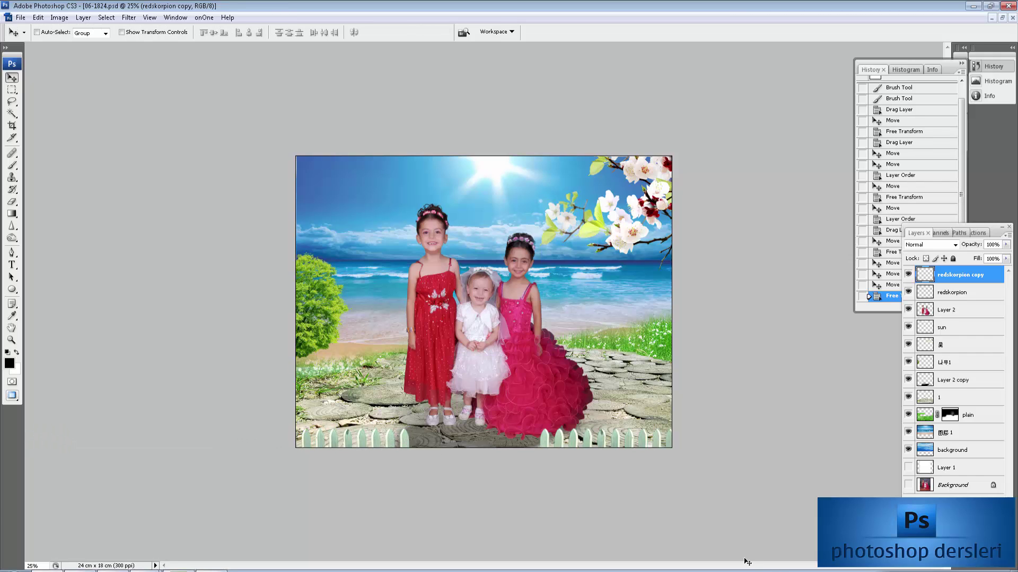
key(ctrl+minus)
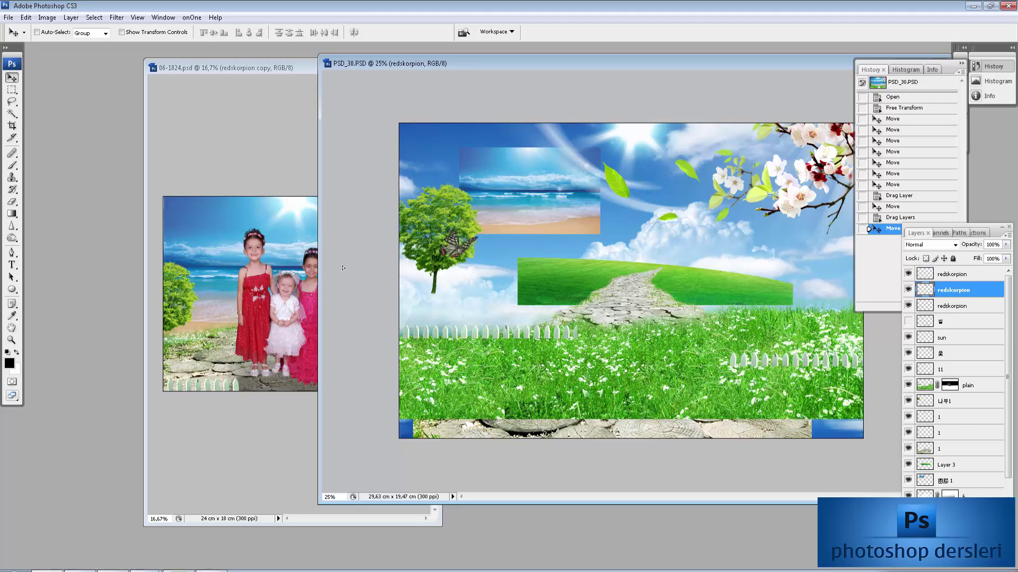
- Bring the butterfly into the composite's left sky and shrink it to about 76%
mouse_move(659, 170)
mouse_down()
mouse_move(189, 321)
mouse_move(179, 315)
mouse_move(181, 256)
mouse_up()
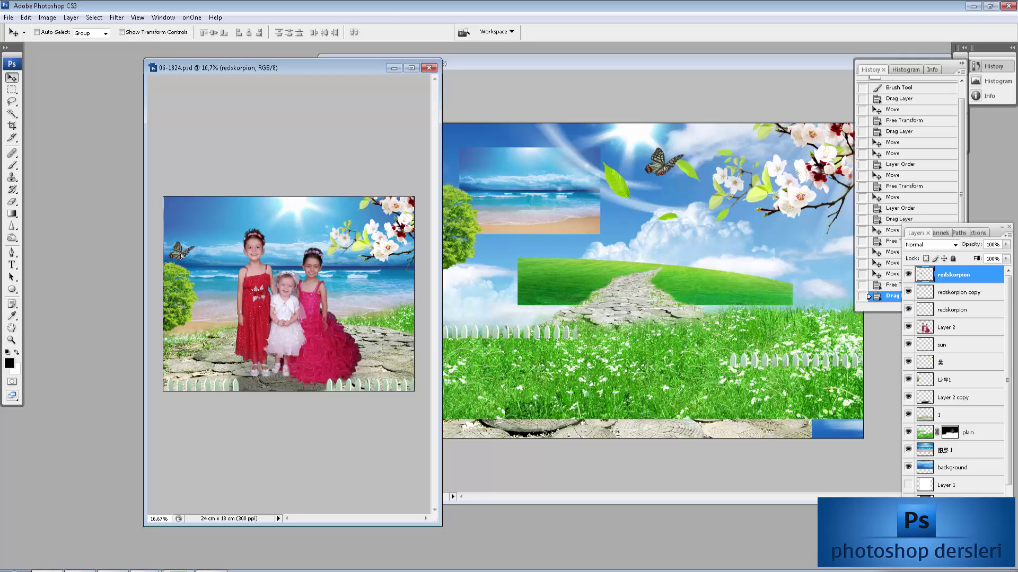
key(ctrl+t)
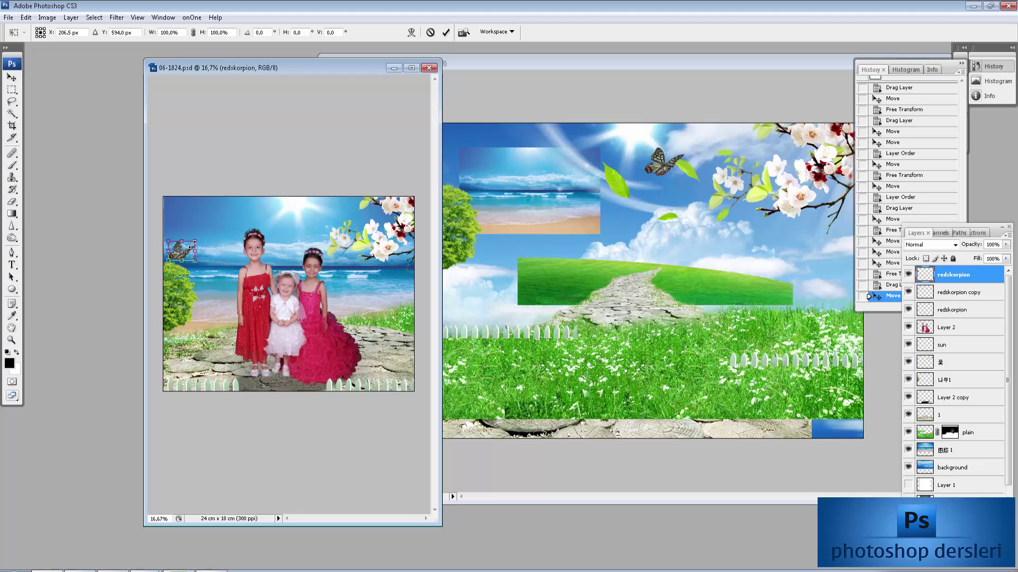
drag(200, 243, 185, 248)
key(Return)
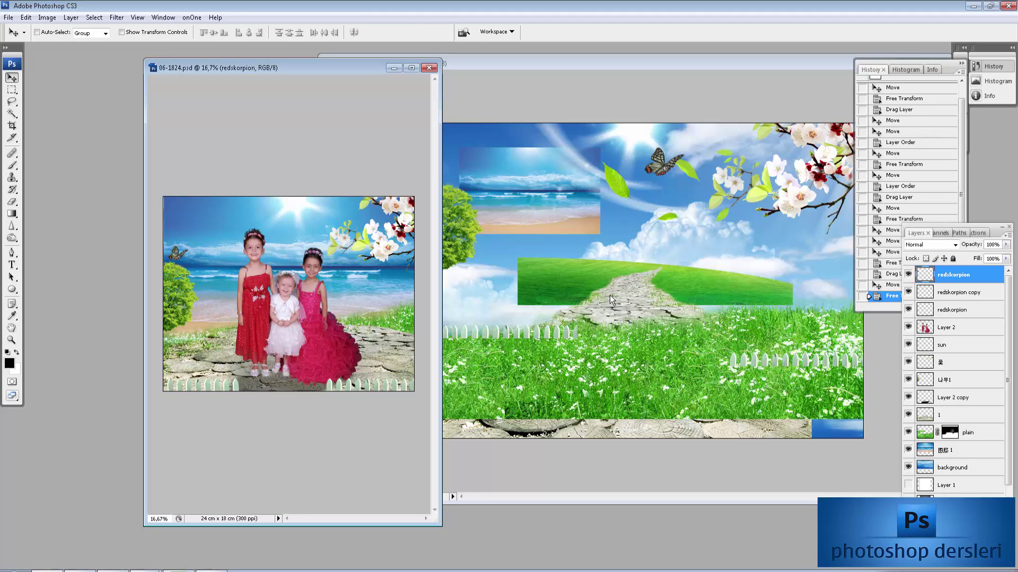
click(587, 278)
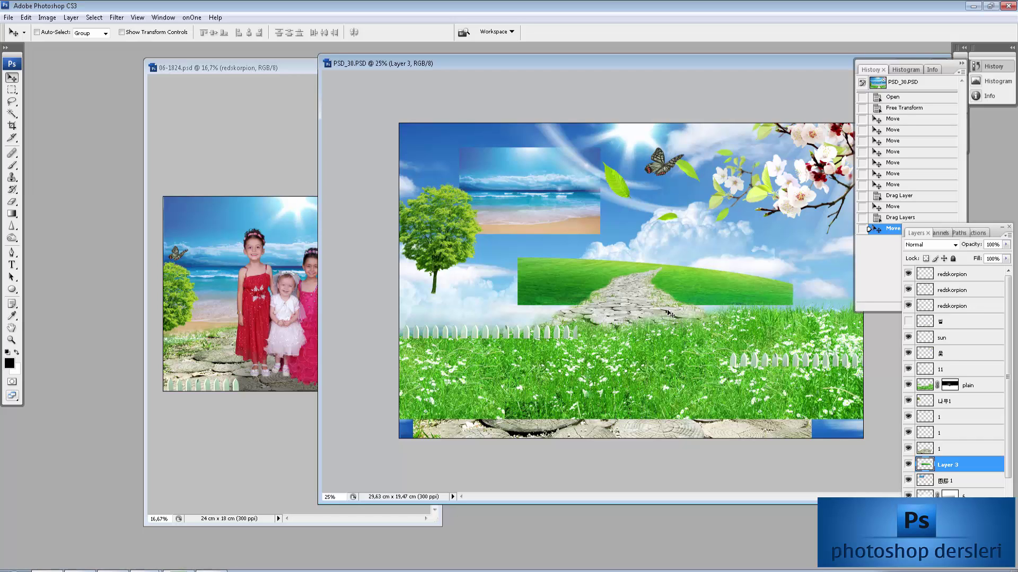
- Drag the light streak and green leaves from the collage into the maximized beach composite
mouse_move(621, 66)
mouse_down()
mouse_move(696, 47)
mouse_move(579, 72)
mouse_up()
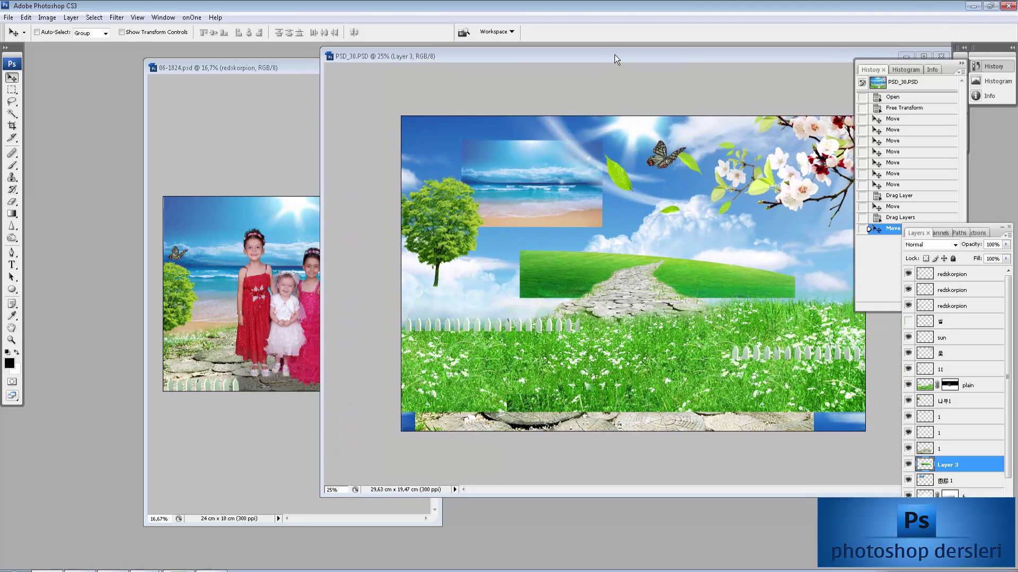
drag(536, 152, 215, 246)
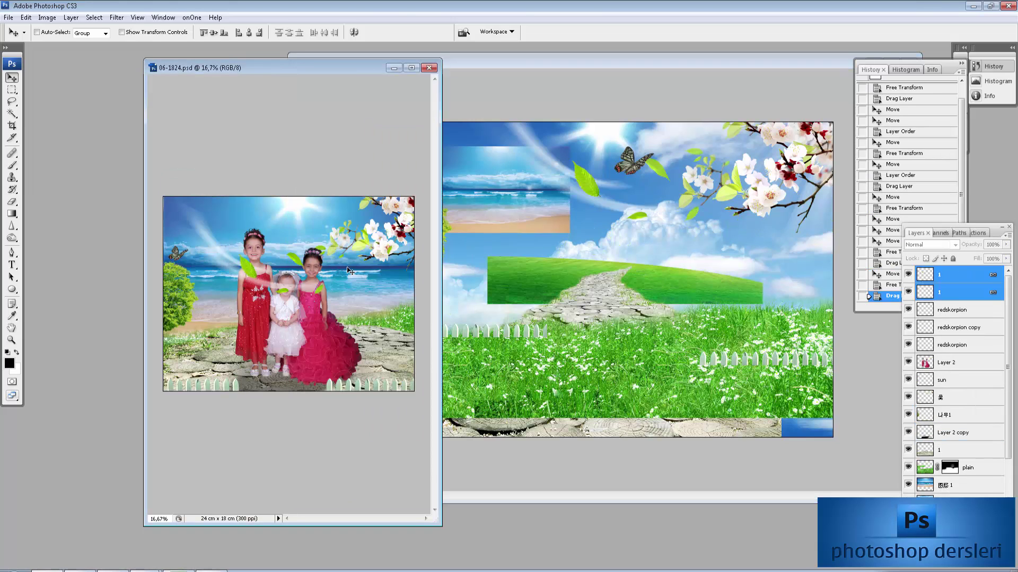
key(f)
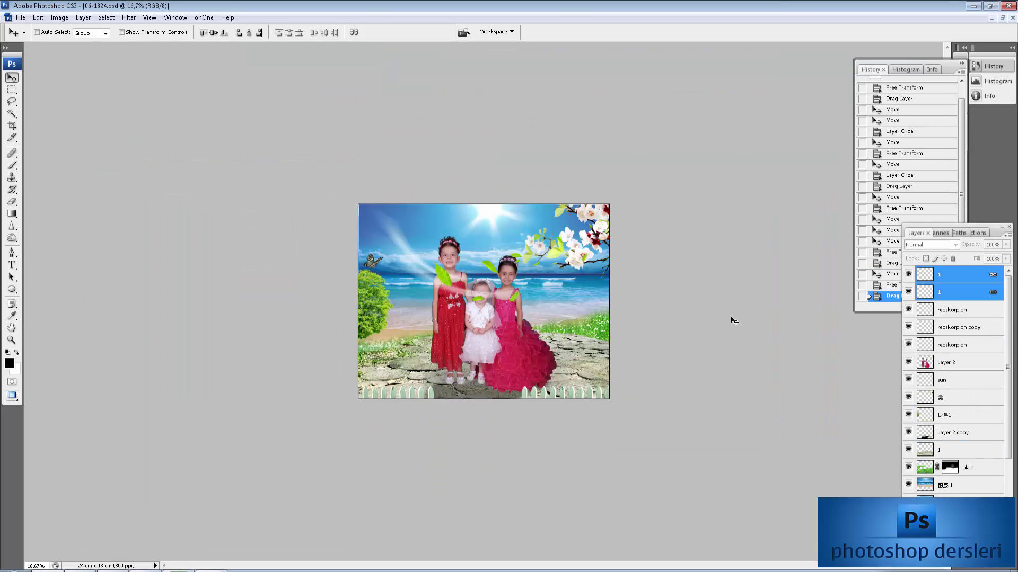
key(ctrl+plus)
- Hide the green leaves layer and delete it in the Layers panel trash
click(908, 292)
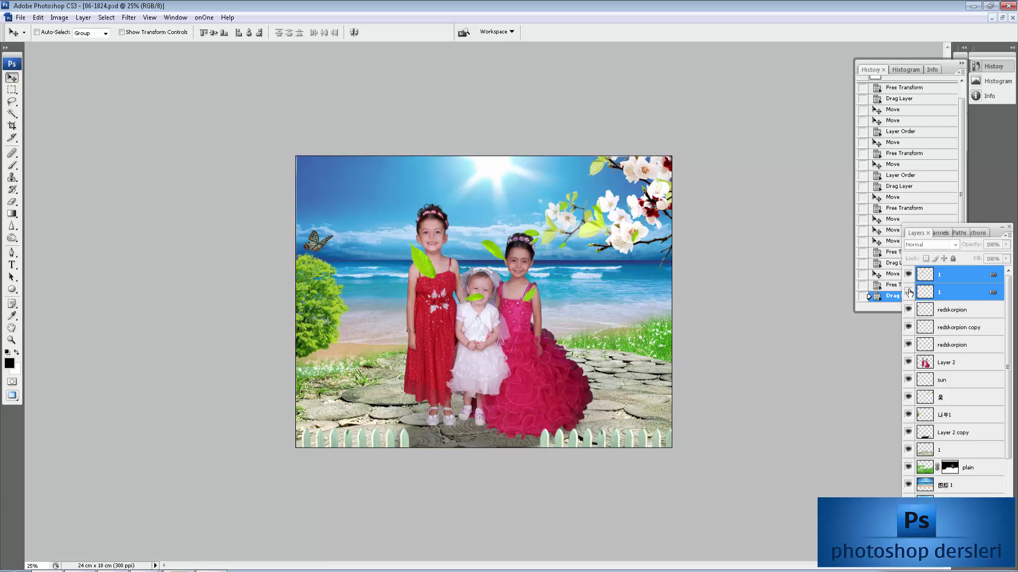
click(909, 275)
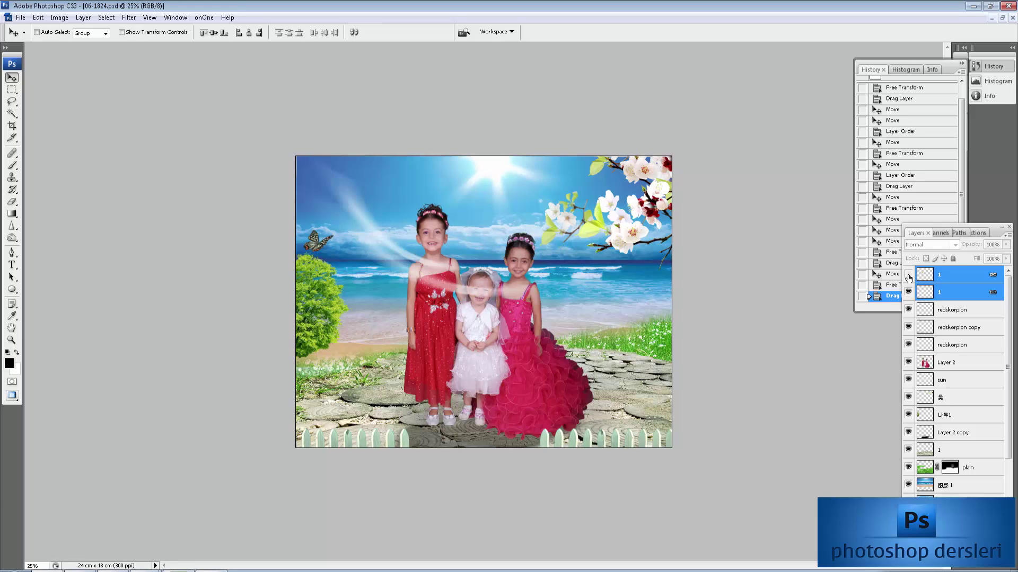
click(952, 272)
mouse_move(952, 272)
mouse_down()
mouse_move(954, 493)
mouse_move(995, 560)
mouse_up()
- Tilt the light streak about -26.6° across the upper-left sky and move its layer below 'sun'
drag(381, 237, 423, 392)
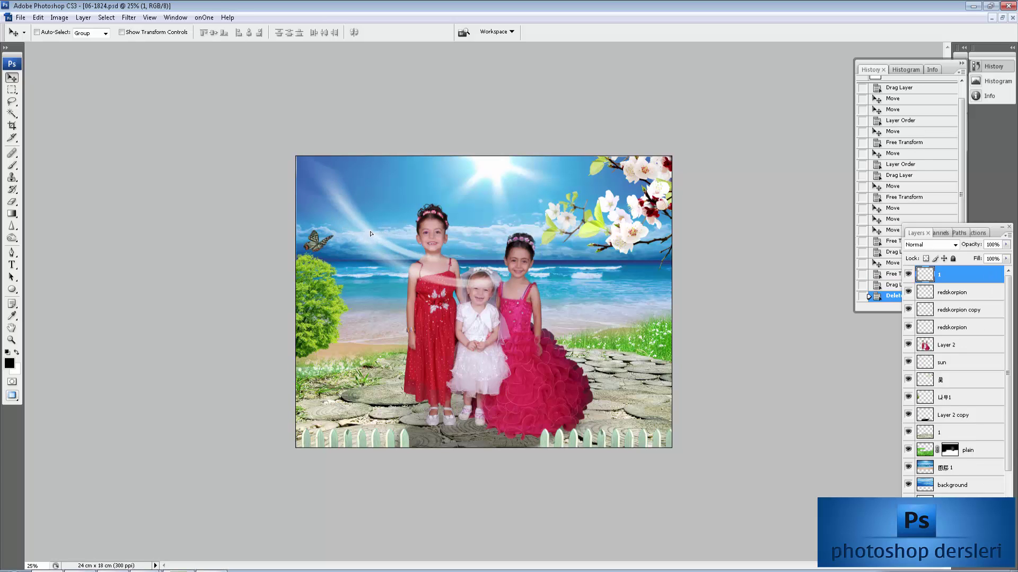
key(ctrl+t)
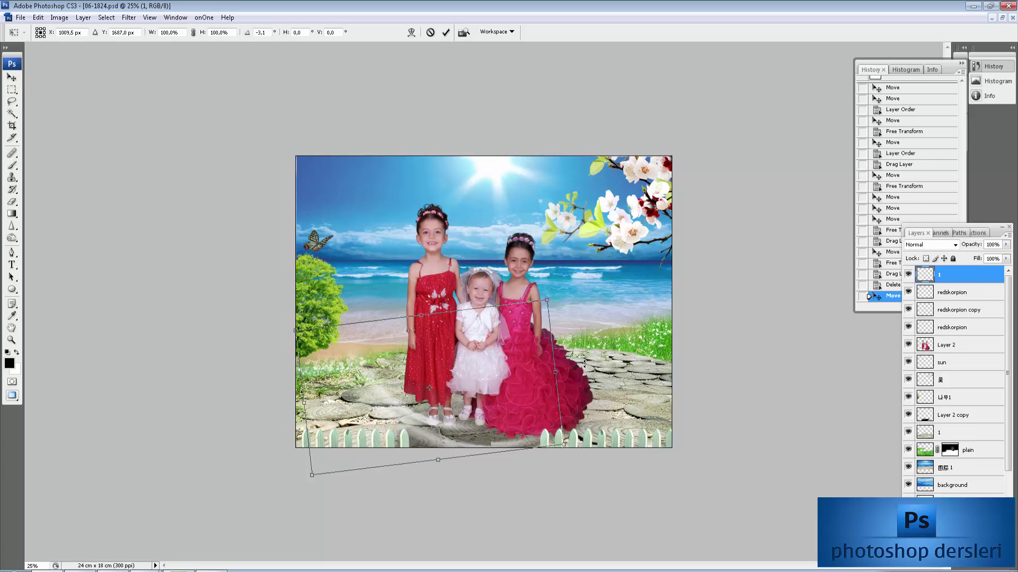
mouse_move(313, 440)
mouse_down()
mouse_move(388, 390)
mouse_move(343, 198)
mouse_up()
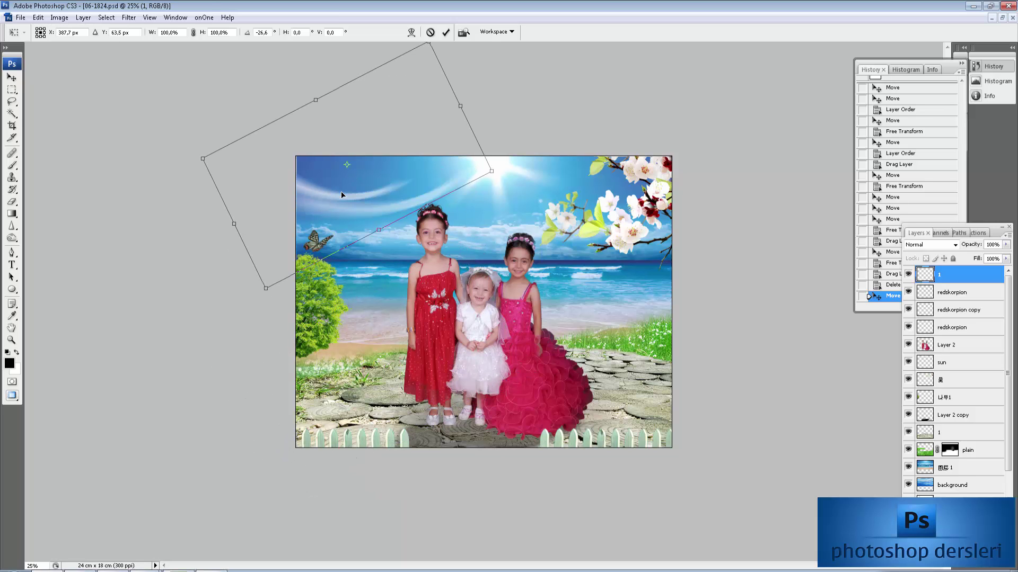
drag(342, 196, 338, 188)
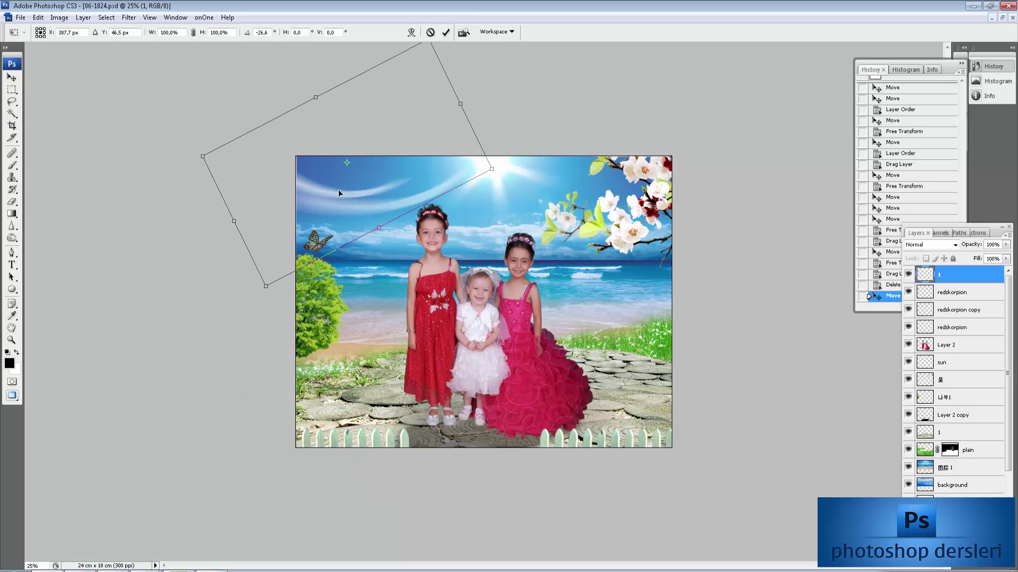
drag(380, 177, 428, 178)
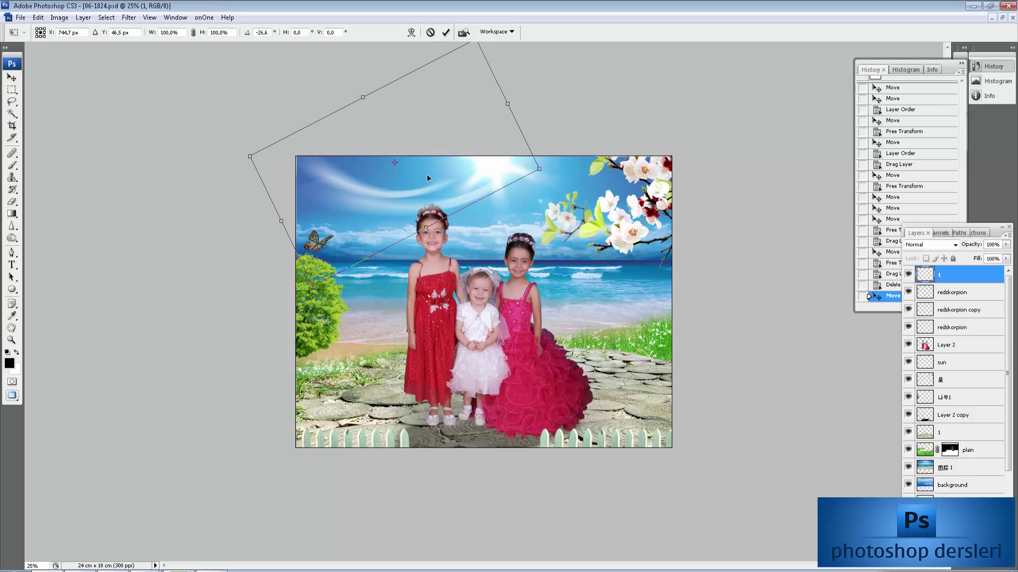
key(Return)
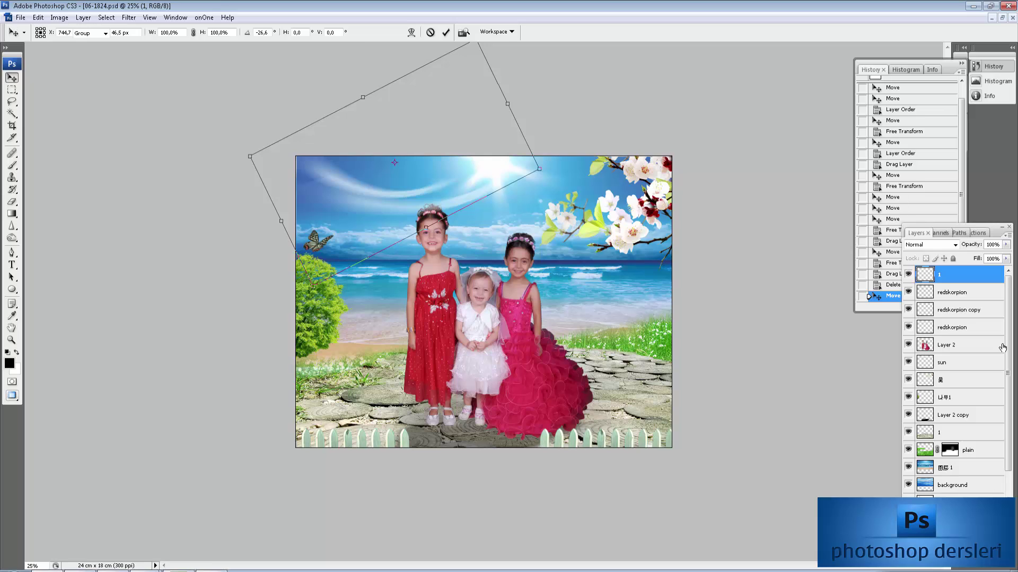
drag(949, 282, 926, 365)
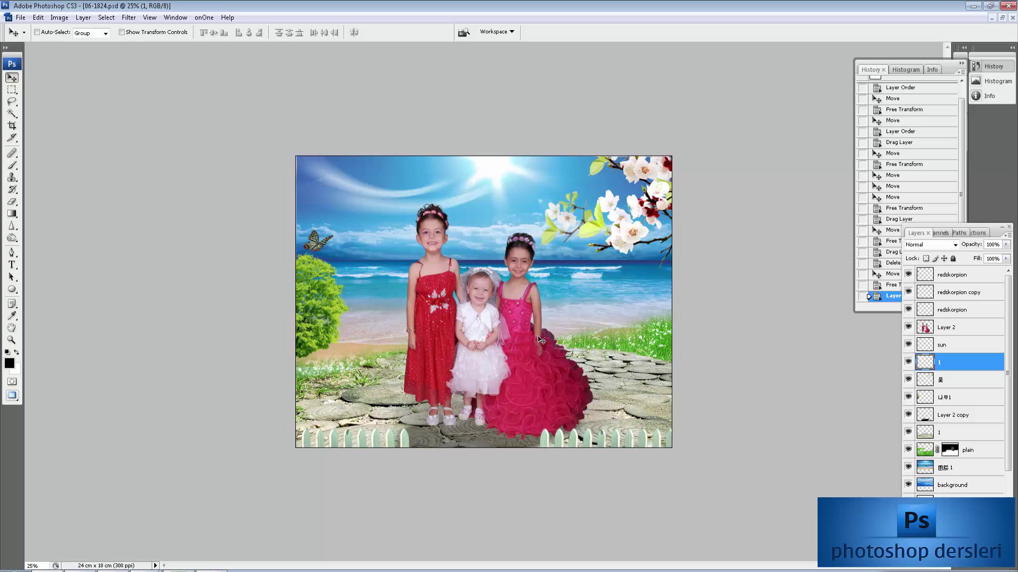
- Copy only the girls' lower bodies and feet from Layer 2 onto a new Layer 3
click(941, 331)
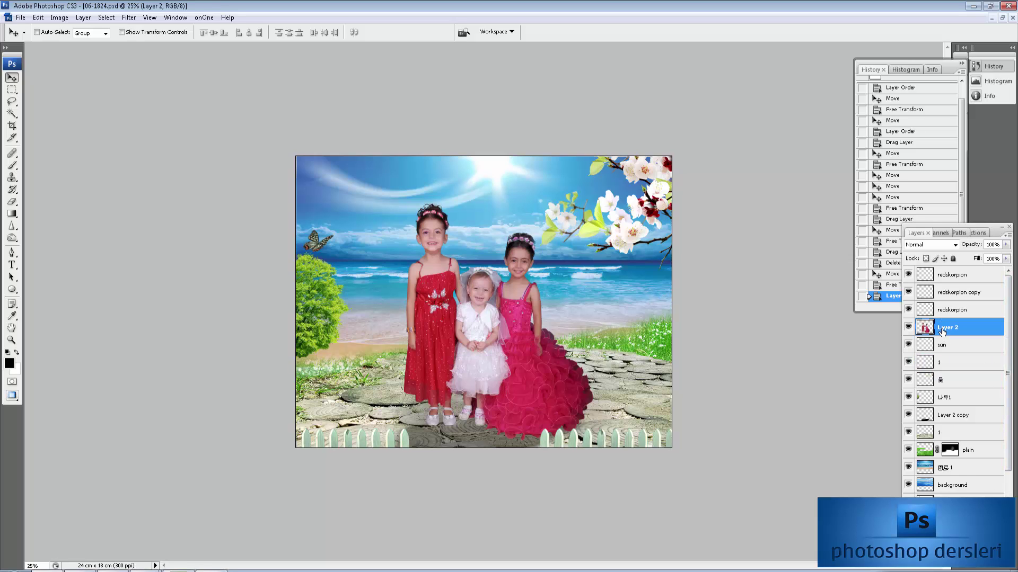
ctrl+click(932, 327)
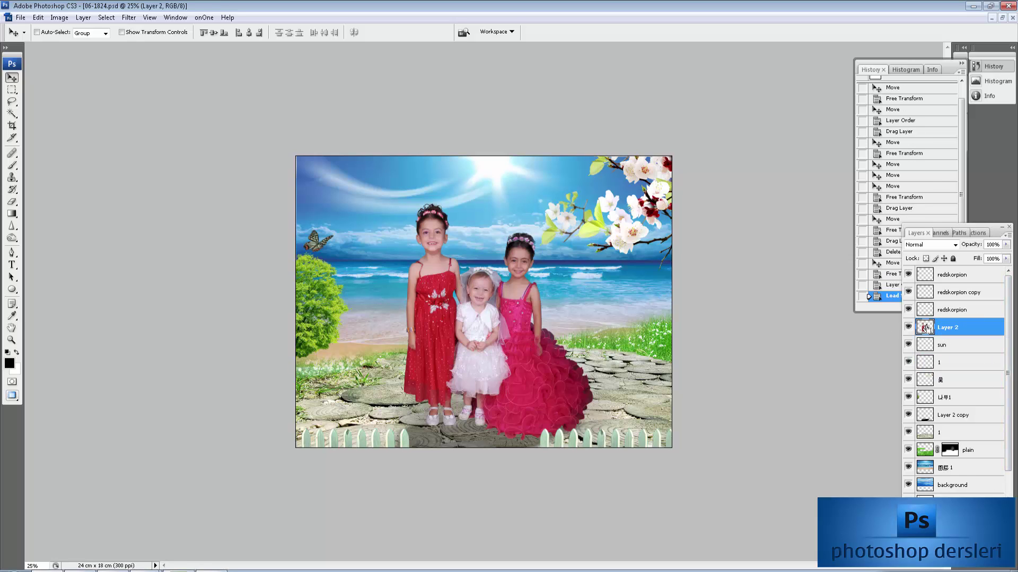
key(l)
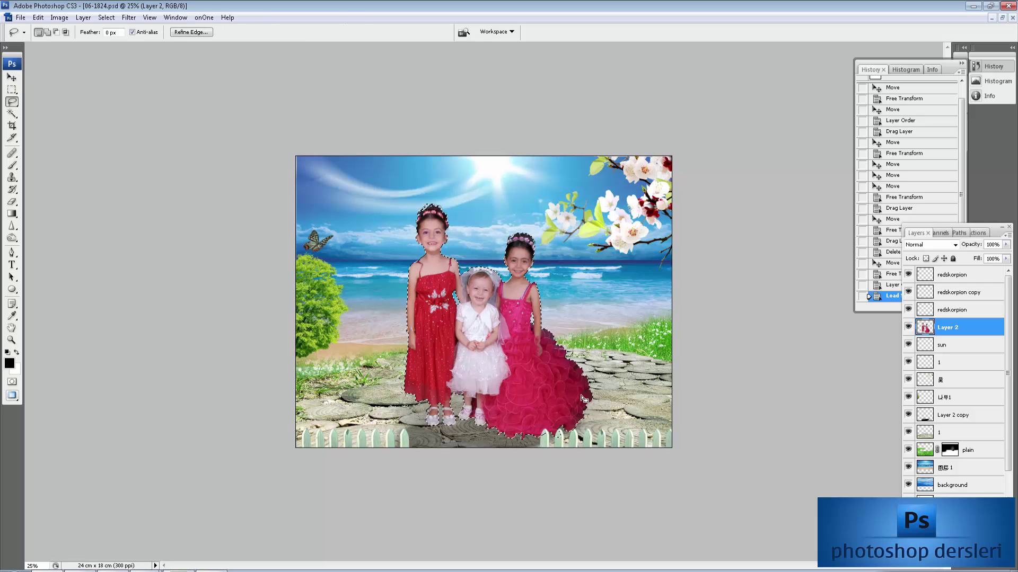
drag(582, 398, 361, 338)
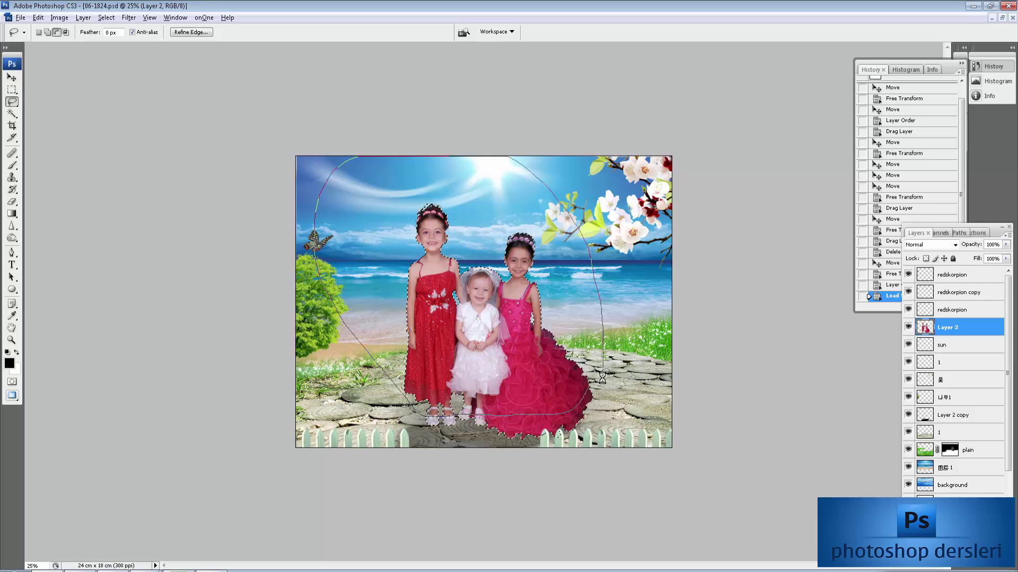
drag(361, 338, 597, 386)
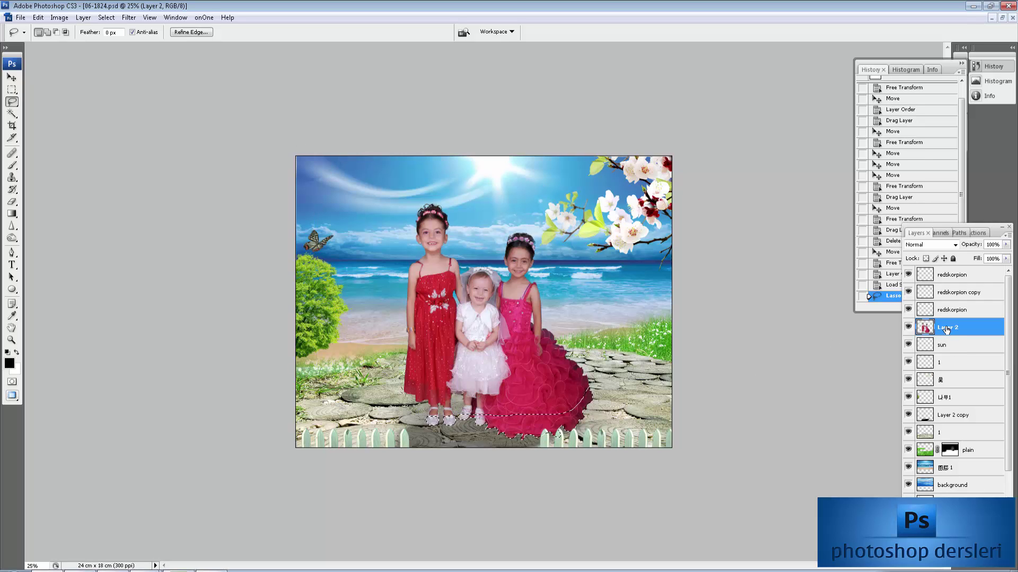
key(ctrl+j)
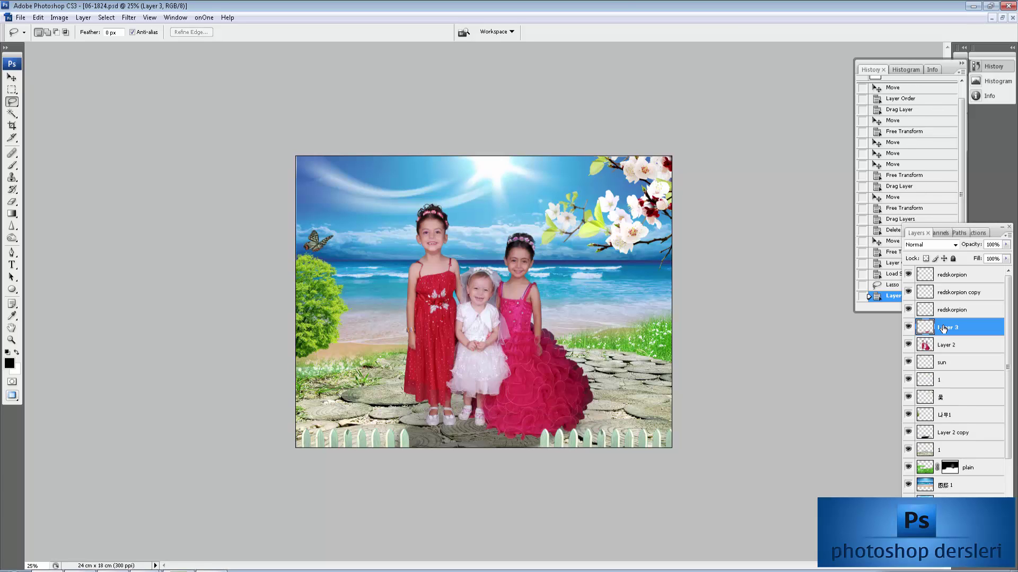
- Fill Layer 3 solid black, place it beneath Layer 2, and unlock its transparency
click(926, 259)
key(alt+BackSpace)
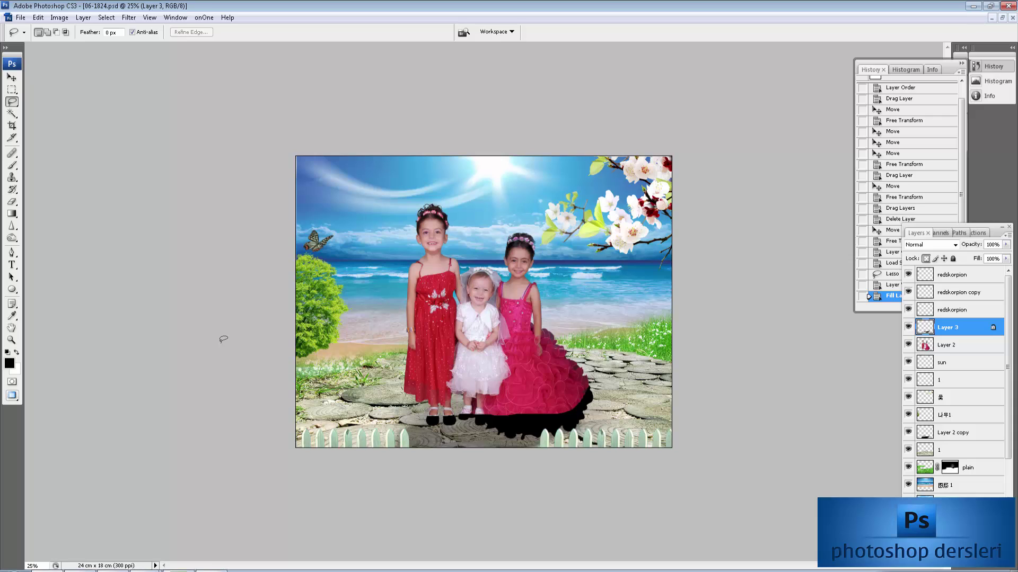
drag(949, 353, 954, 320)
click(949, 345)
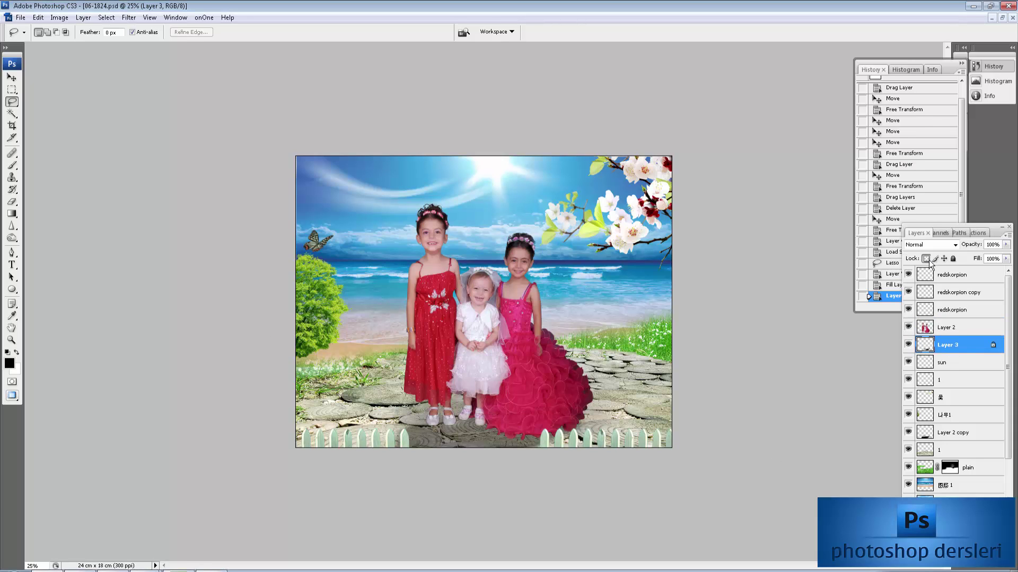
click(927, 259)
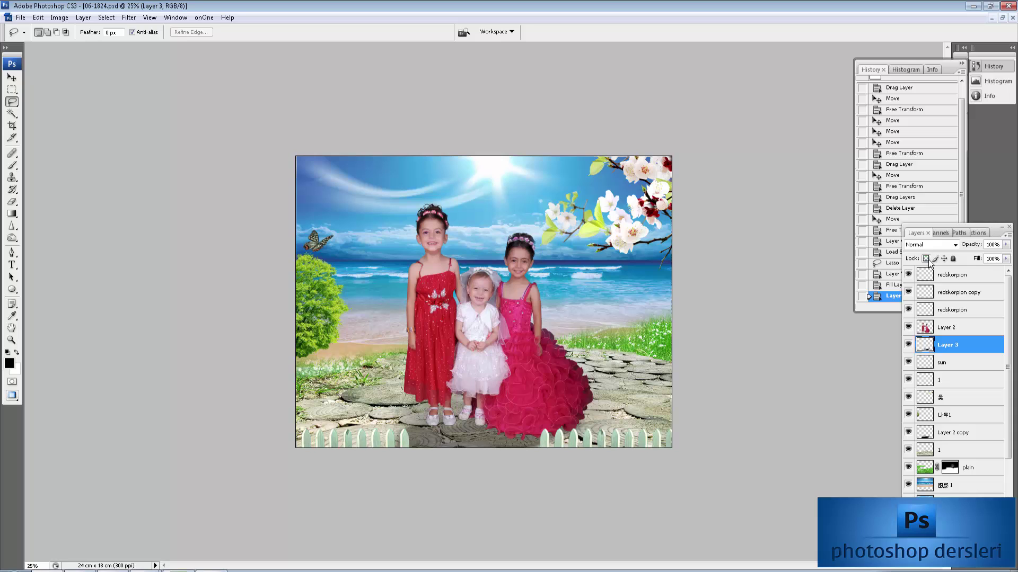
click(129, 17)
mouse_move(136, 128)
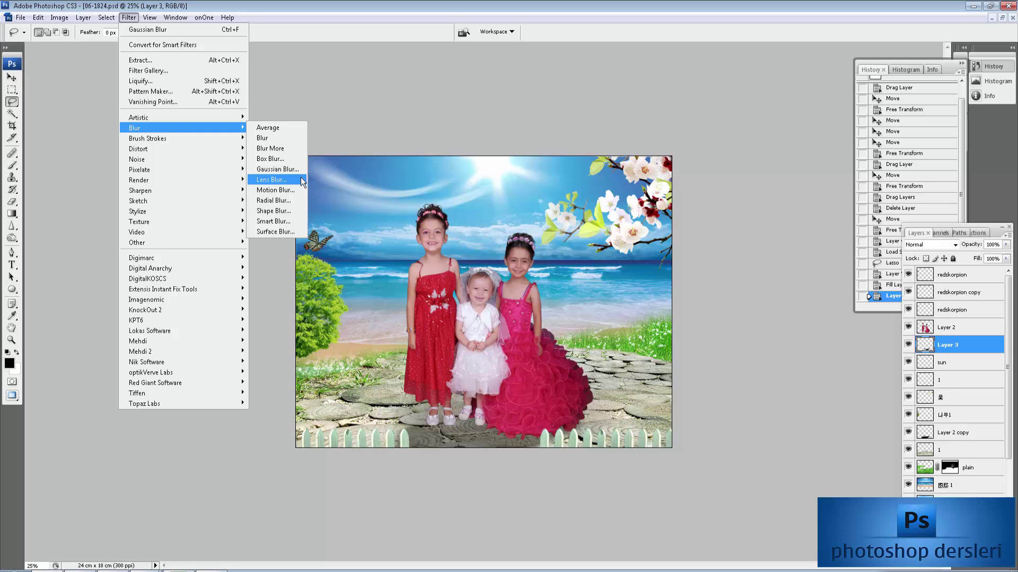
- Apply a Gaussian Blur of about 25 pixels to the black foot silhouette
click(291, 169)
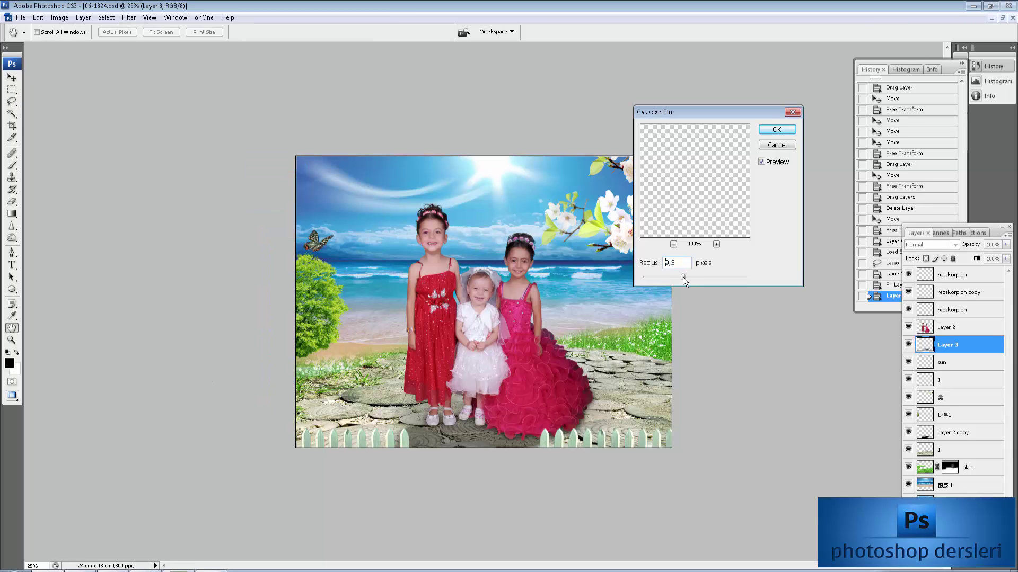
drag(688, 277, 698, 276)
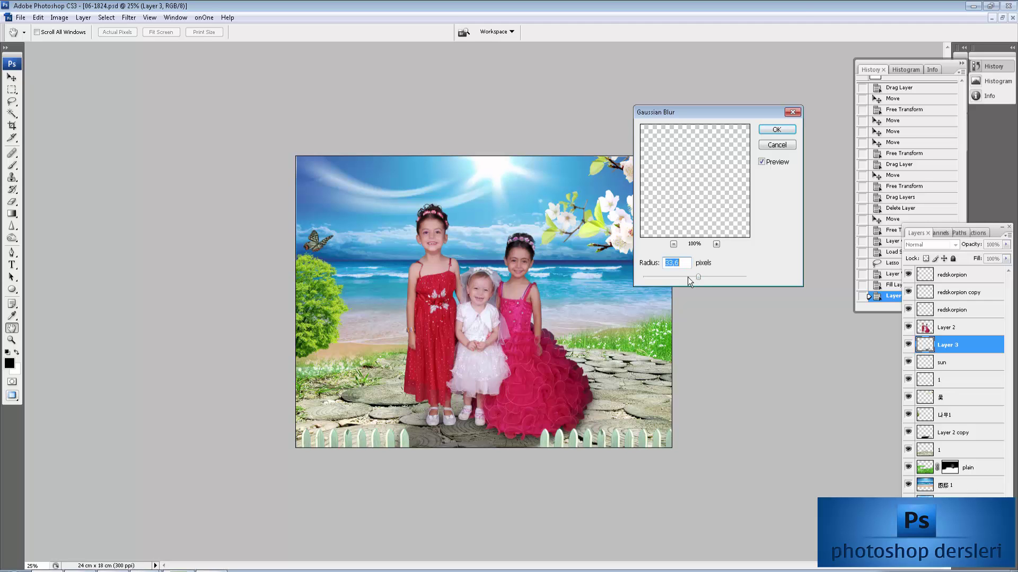
key(Return)
key(ctrl+plus)
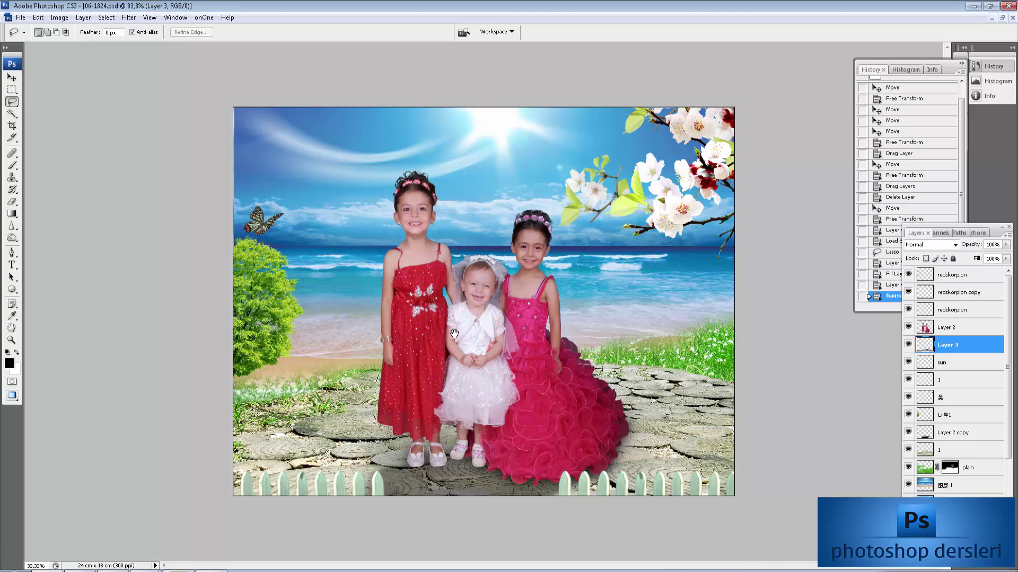
- Nudge the shadow slightly and stretch the stony ground layer 1 taller upward
key(v)
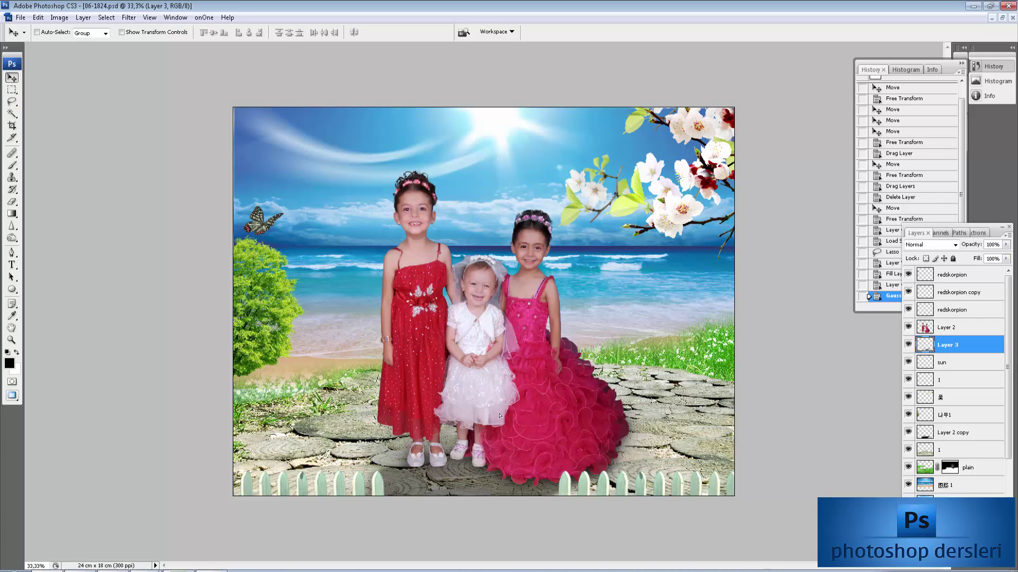
drag(499, 416, 646, 416)
click(925, 452)
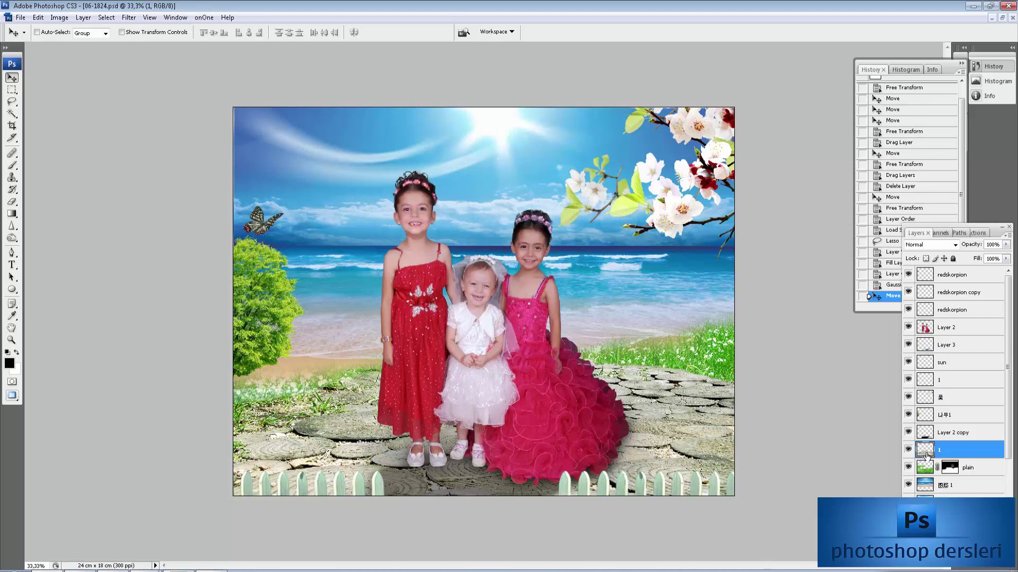
key(ctrl+t)
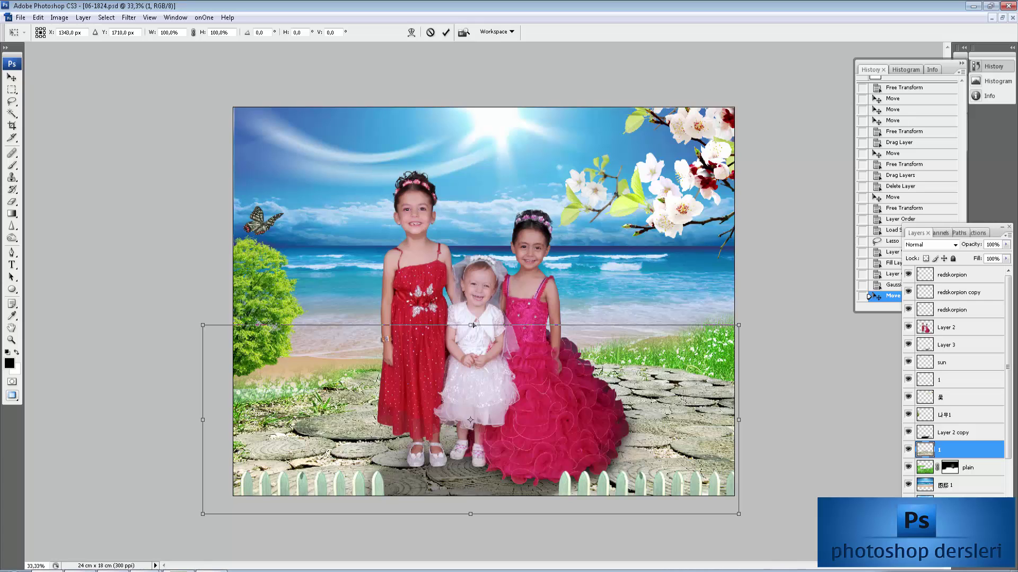
drag(472, 324, 478, 311)
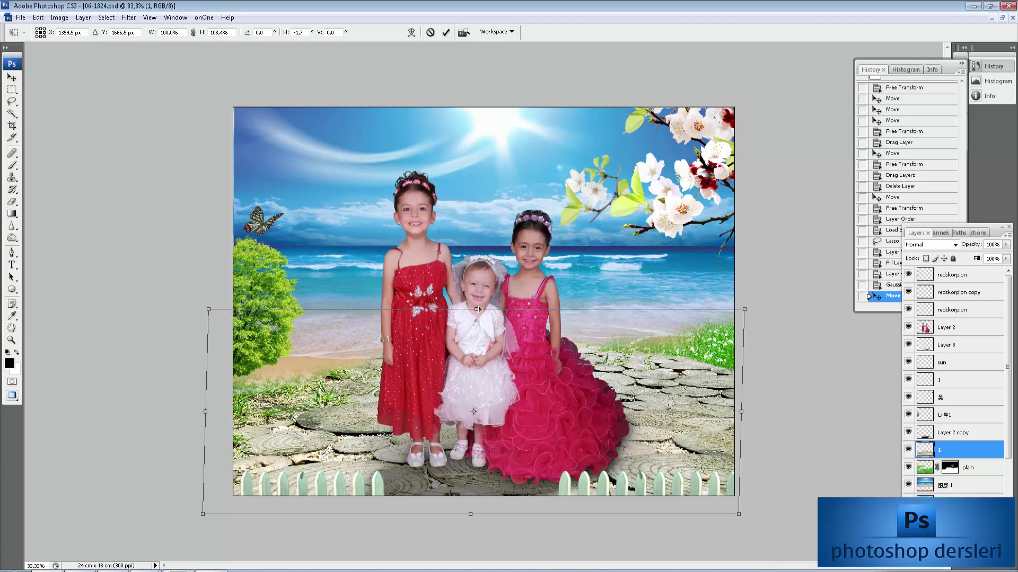
drag(479, 311, 482, 313)
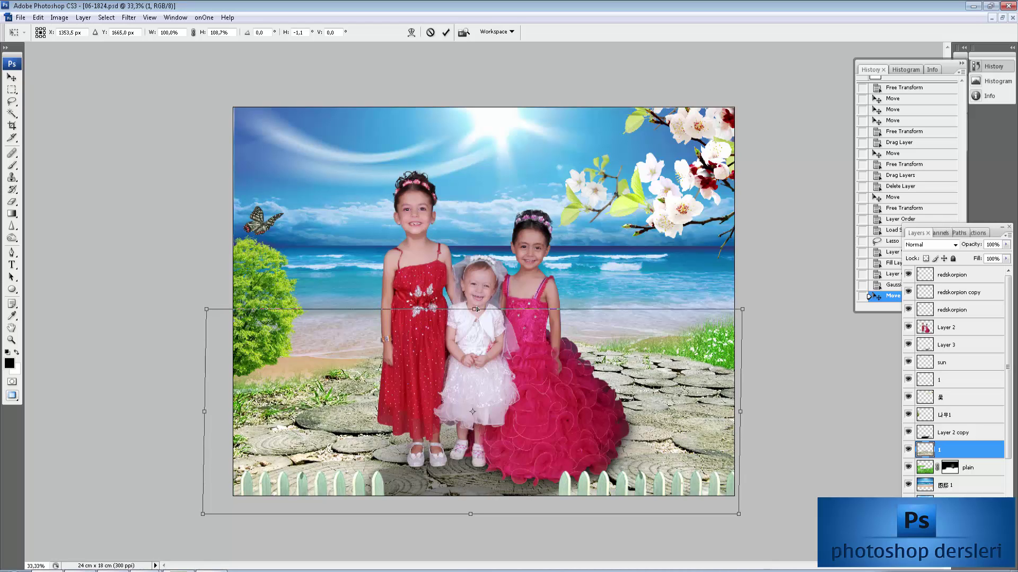
key(Return)
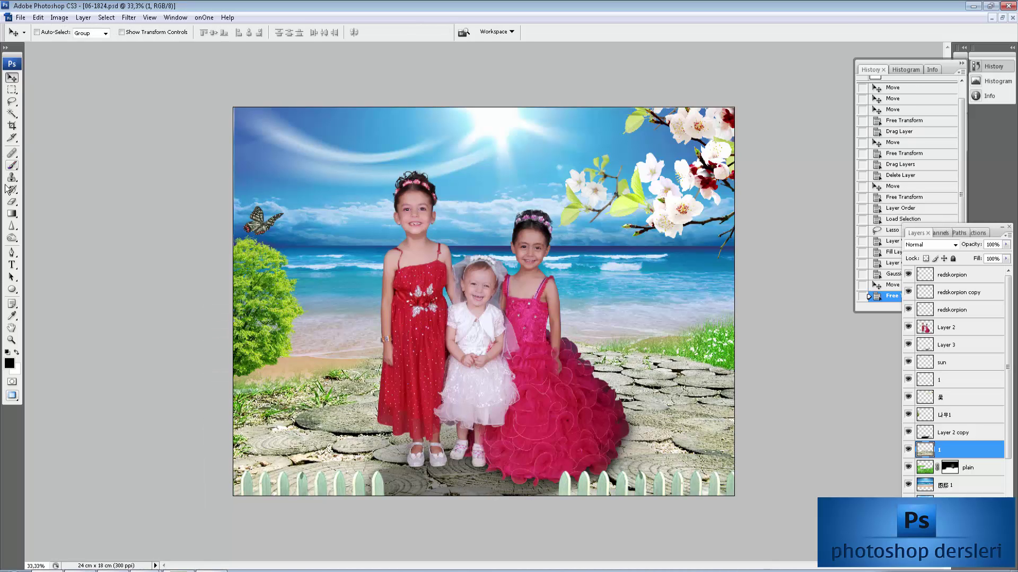
- Set the Eraser to about 40% opacity and fade the right grass edge into the beach
click(12, 201)
right_click(635, 331)
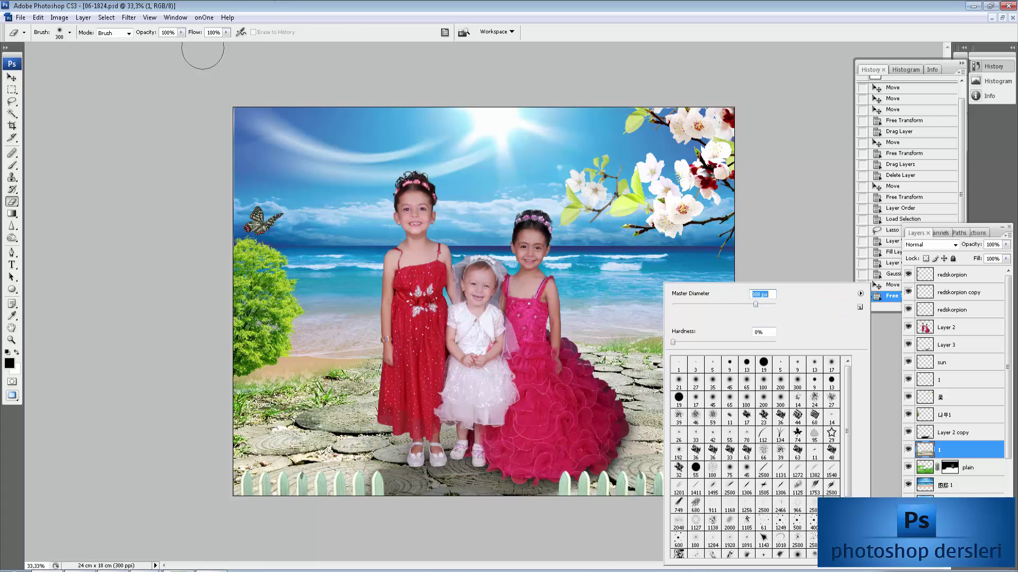
click(182, 33)
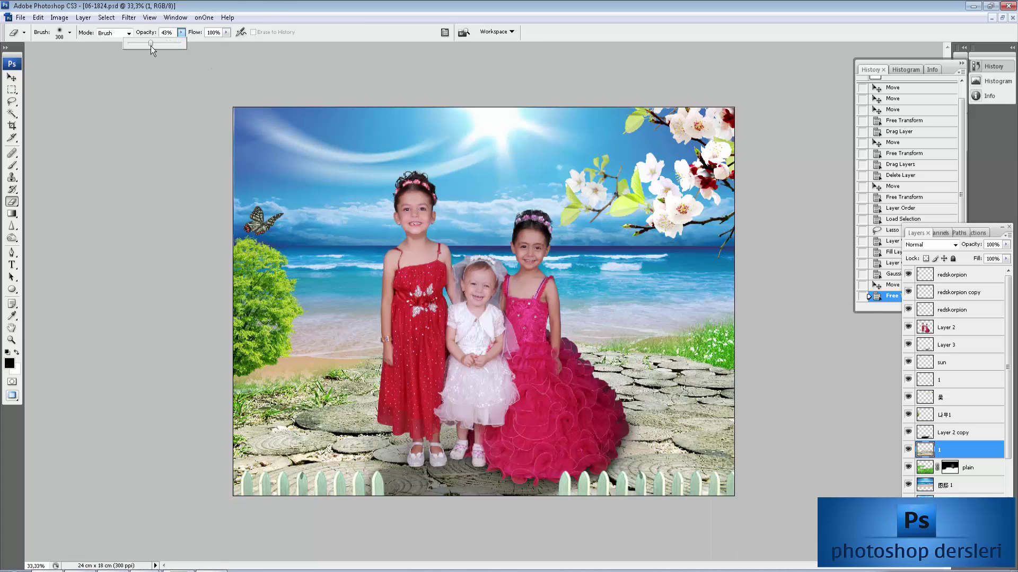
drag(151, 46, 135, 47)
drag(710, 366, 665, 336)
mouse_move(664, 336)
mouse_down()
mouse_move(762, 374)
mouse_move(630, 320)
mouse_up()
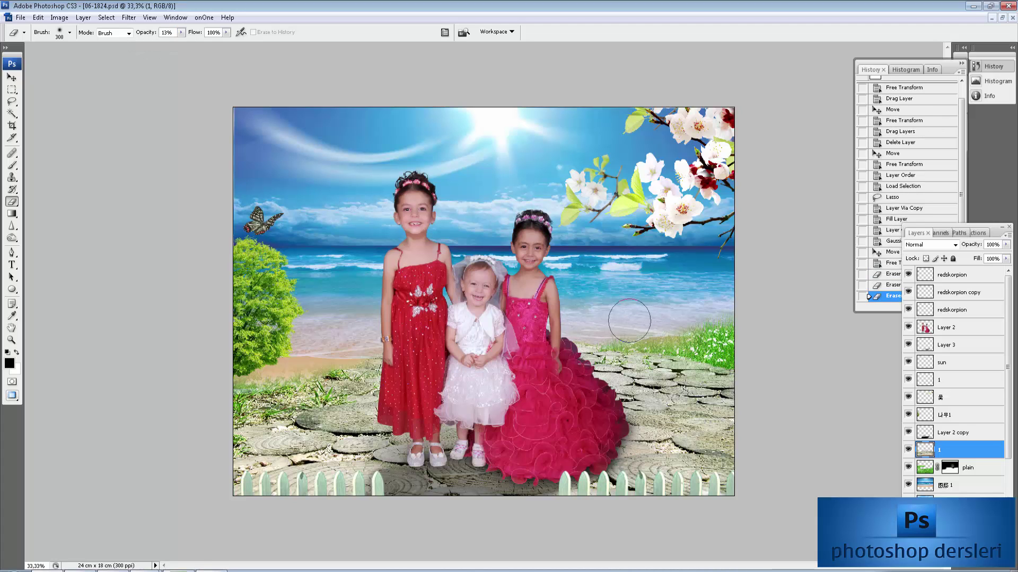
mouse_move(746, 365)
mouse_down()
mouse_move(625, 319)
mouse_move(678, 339)
mouse_up()
- Soften the ground and grass edges at lower left into the sand
click(309, 363)
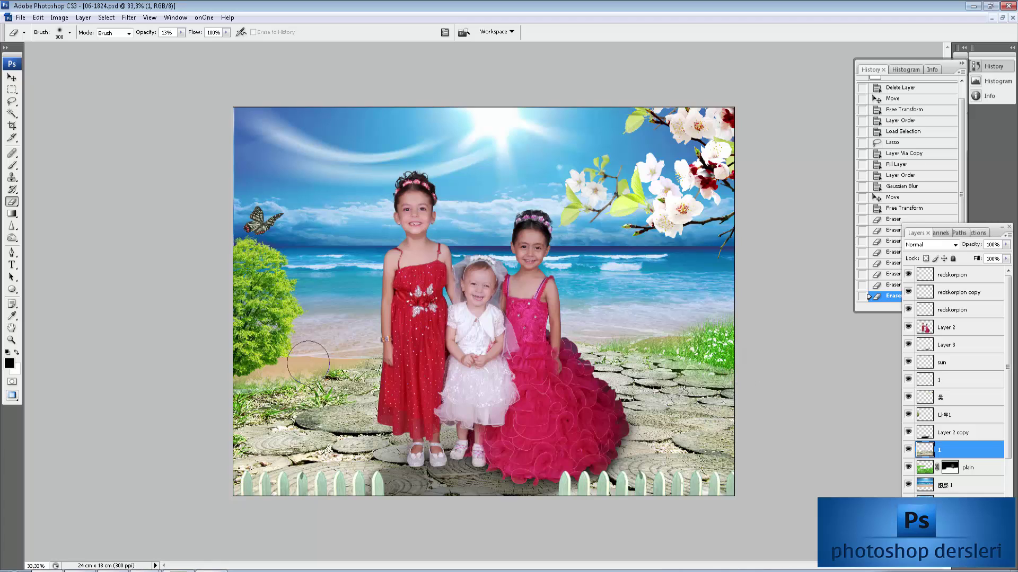
click(331, 362)
click(344, 350)
click(249, 413)
click(265, 405)
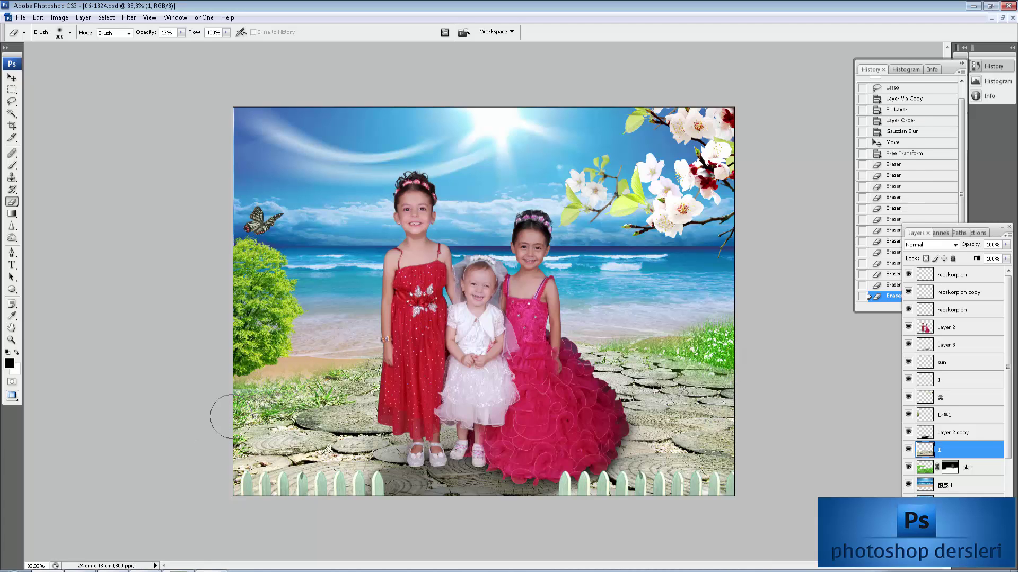
click(318, 366)
click(333, 356)
click(684, 320)
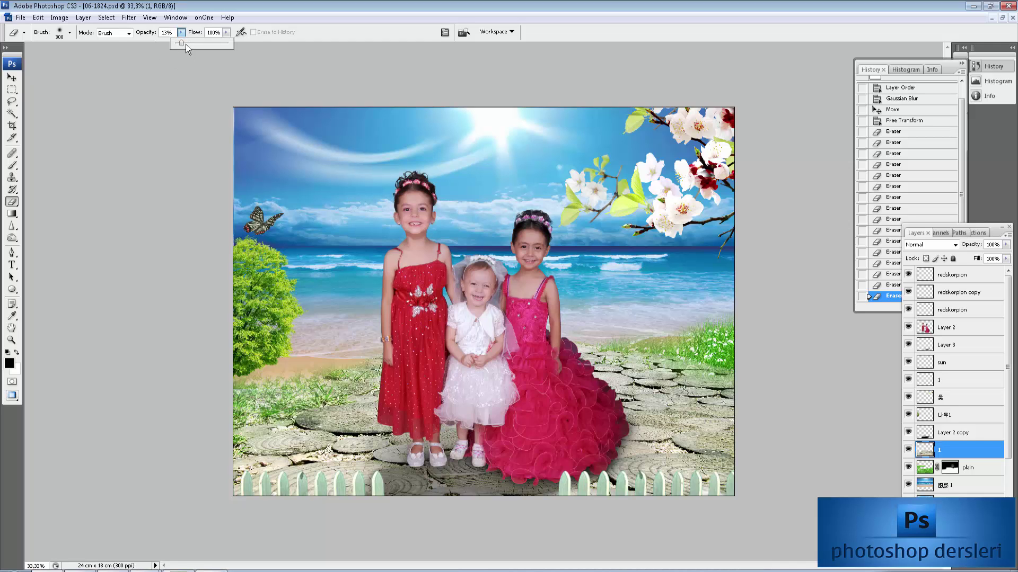
- Lightly erase the ground behind the girls at 43% opacity
click(654, 340)
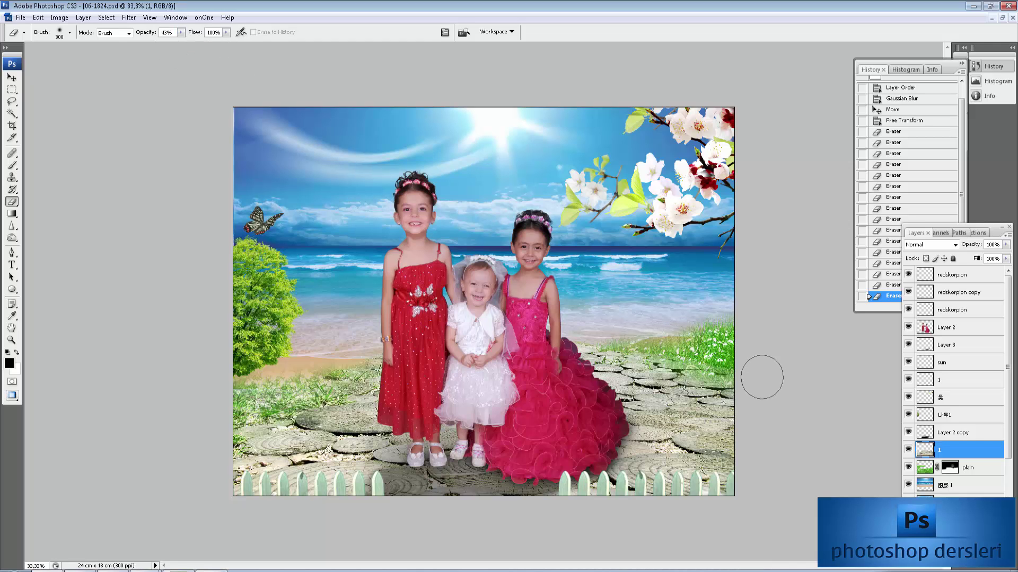
click(593, 325)
click(589, 330)
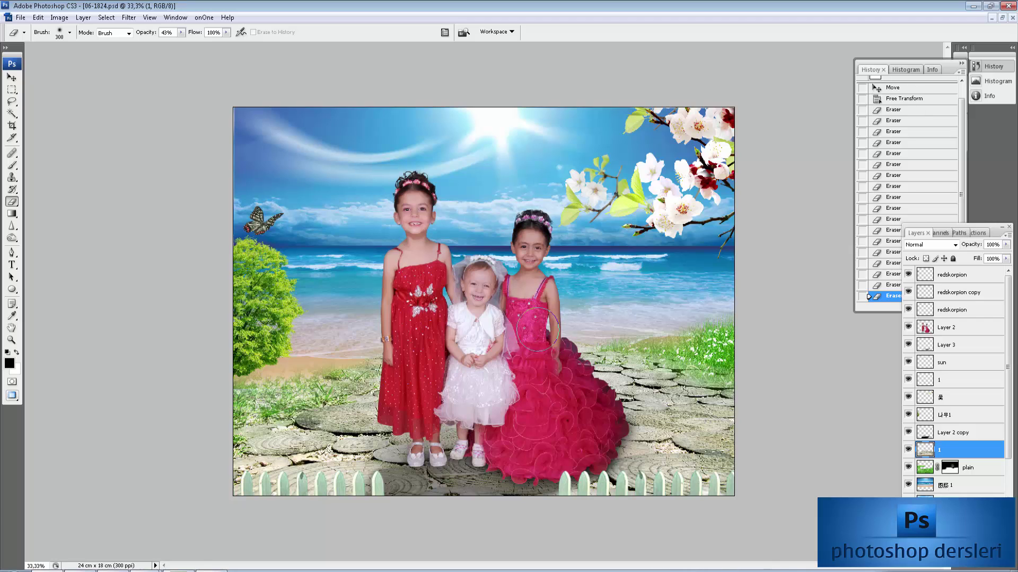
click(431, 331)
- Trace the left side of the baby's veil with the Pen and convert it to a selection
key(ctrl+plus)
key(ctrl+plus)
key(ctrl+plus)
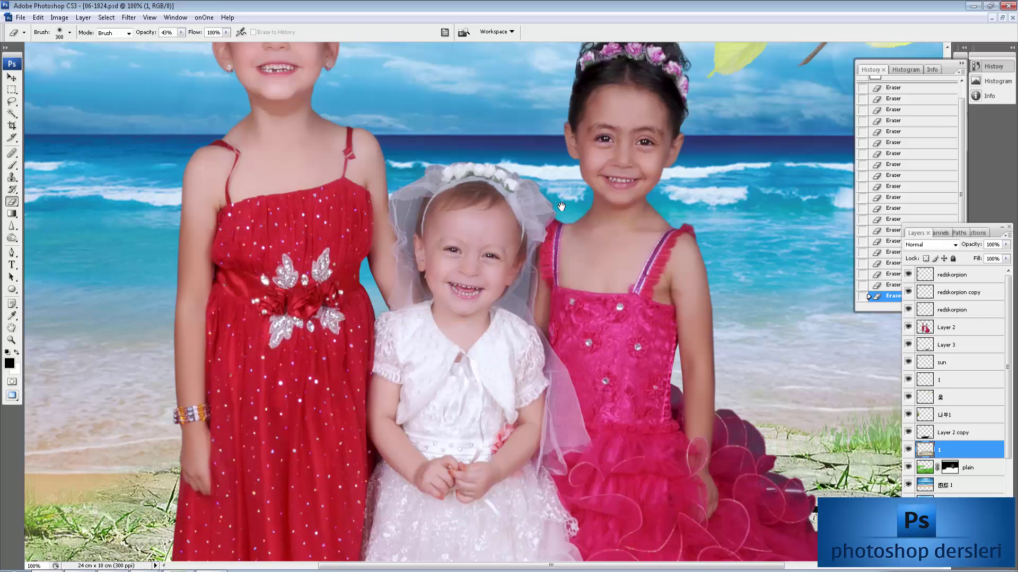
drag(562, 207, 630, 233)
key(ctrl+plus)
drag(569, 228, 607, 281)
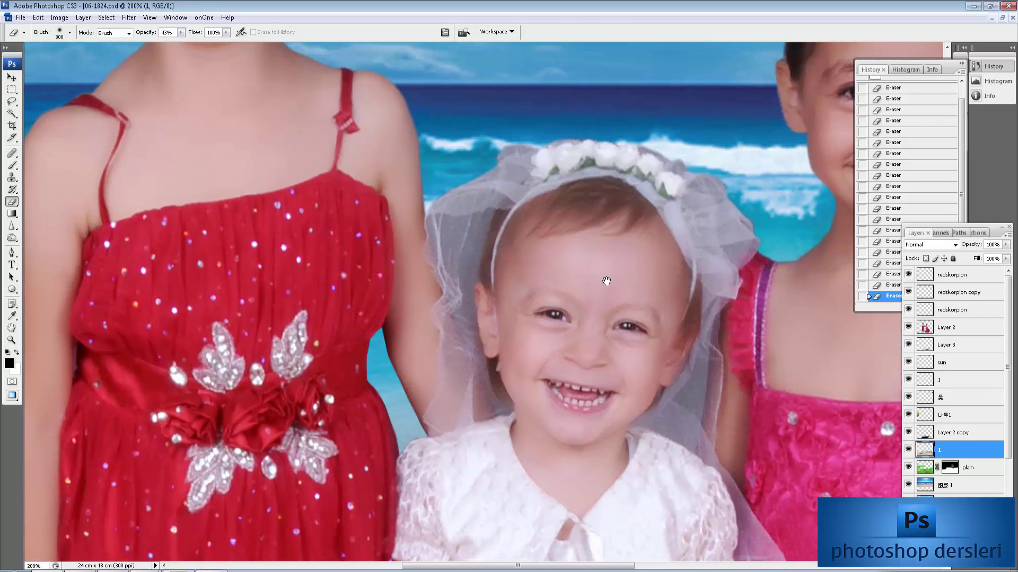
key(p)
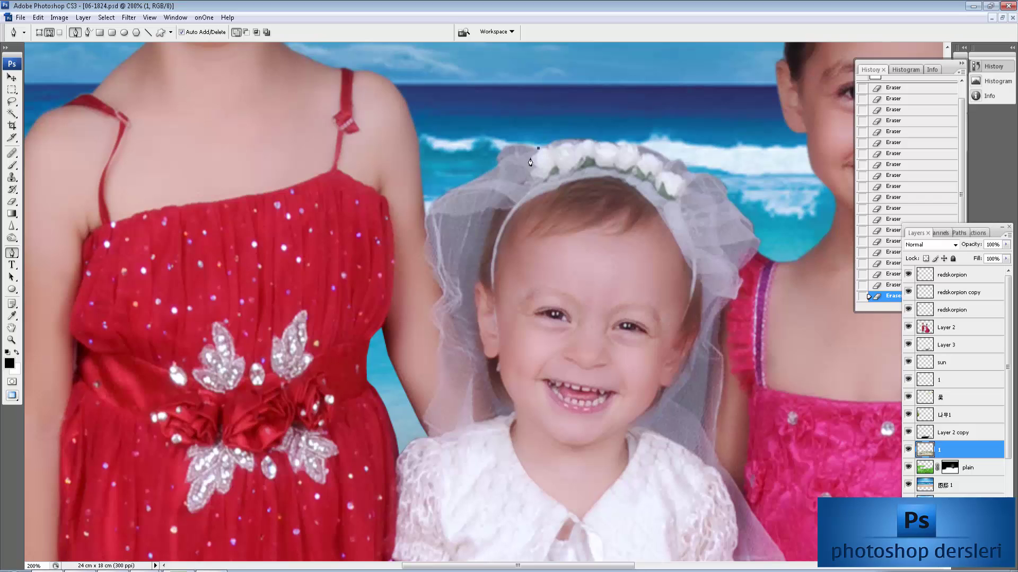
drag(476, 271, 475, 276)
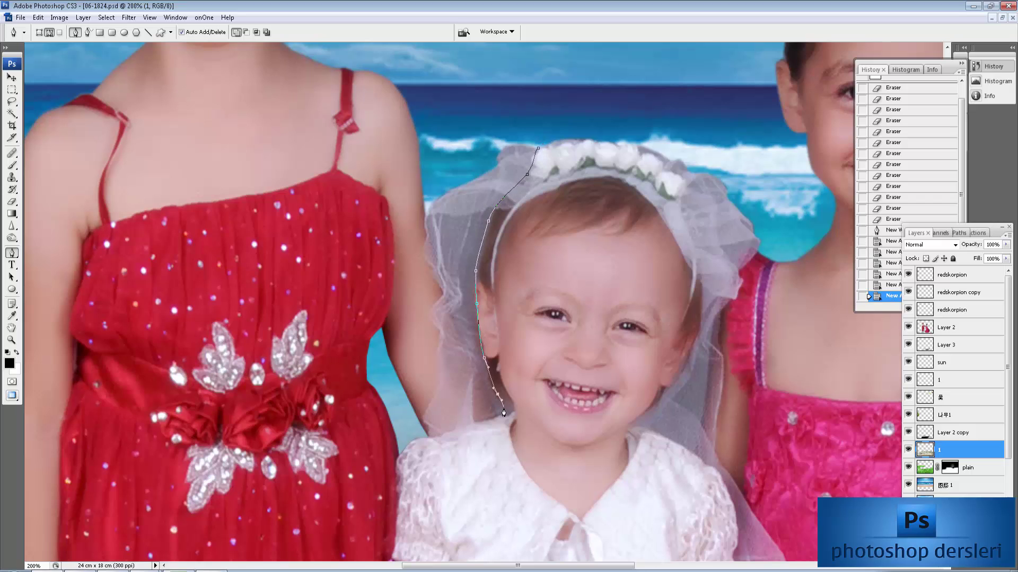
click(472, 350)
click(455, 321)
click(437, 285)
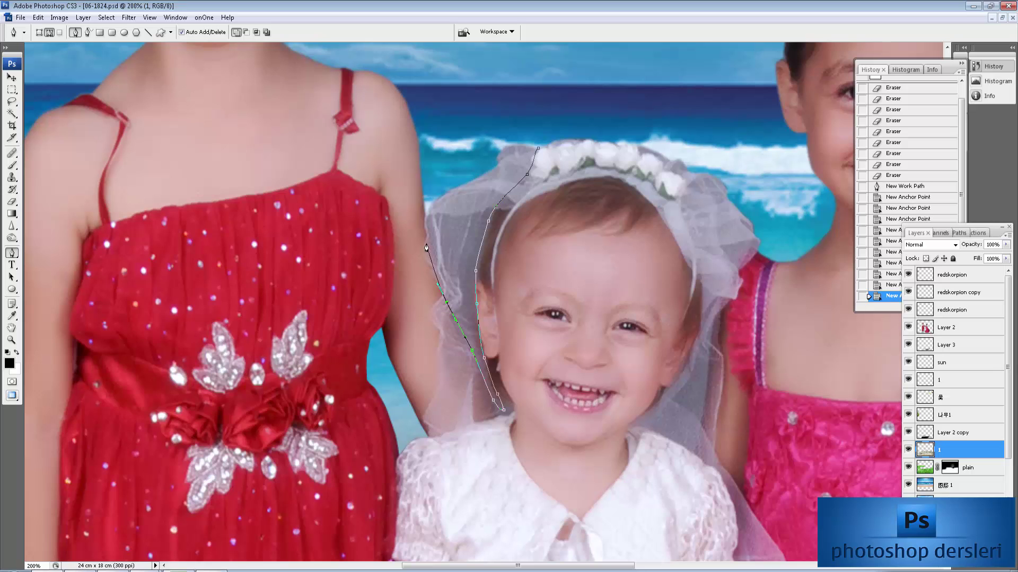
drag(422, 225, 432, 193)
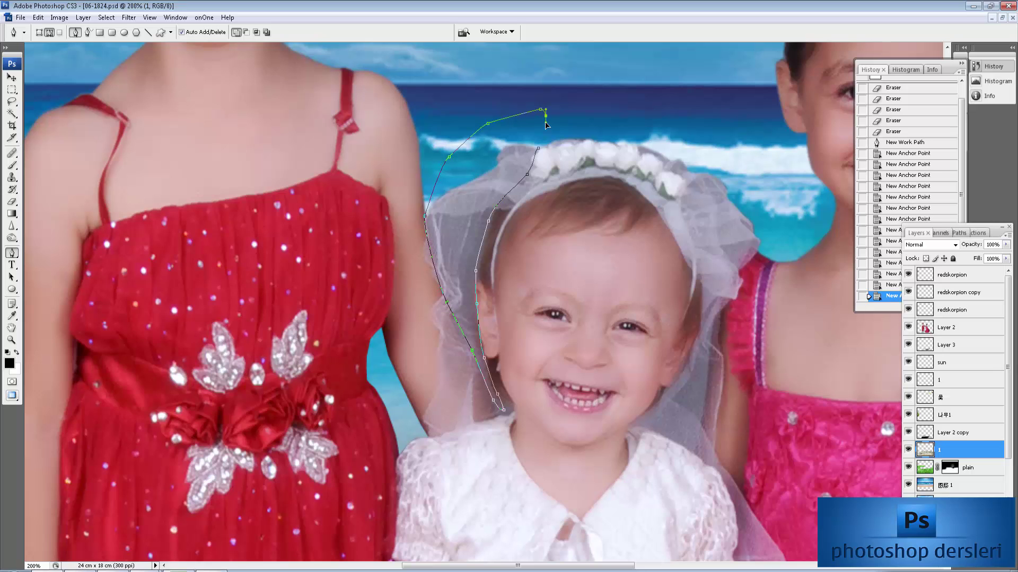
key(ctrl+Return)
- Trace the veil's right side, add it to the selection, and set a 3-pixel feather
drag(638, 144, 655, 165)
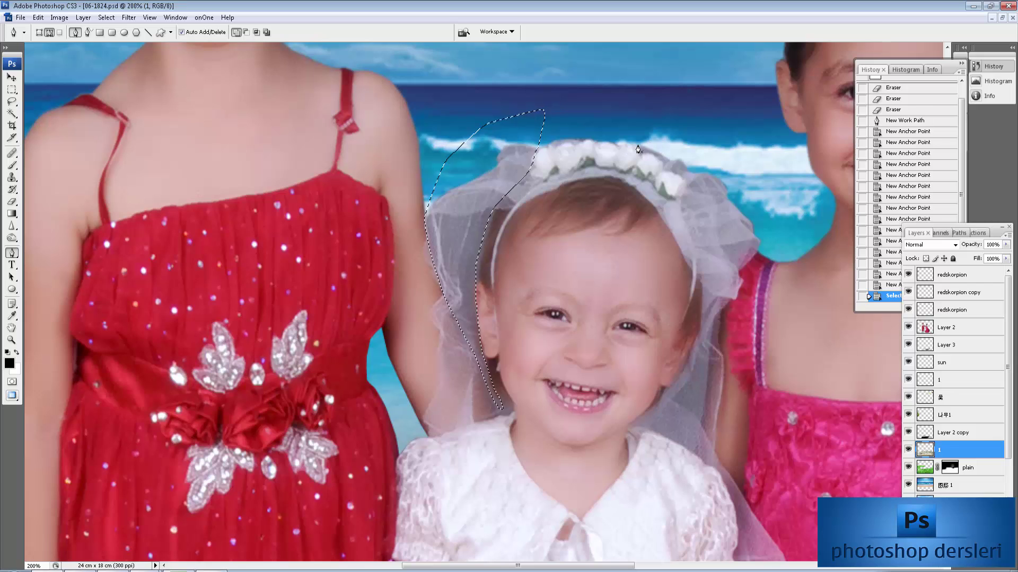
click(672, 172)
click(687, 211)
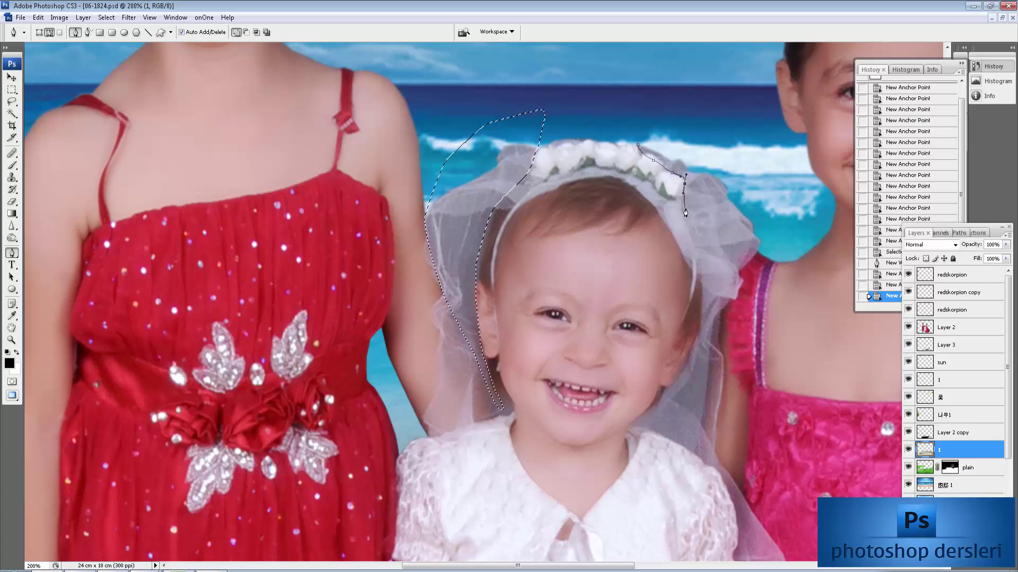
click(703, 249)
click(704, 277)
click(699, 342)
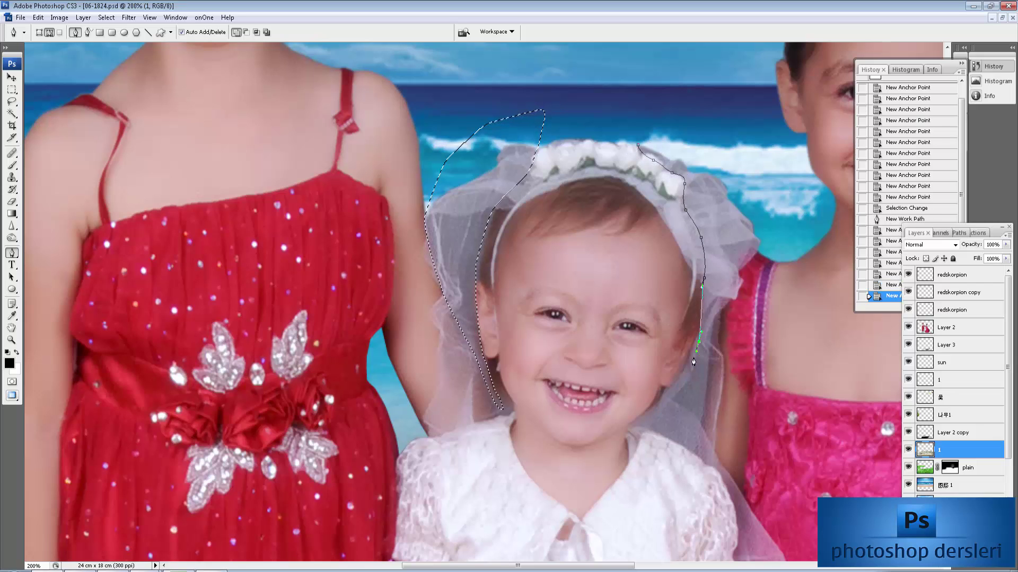
drag(686, 369, 682, 378)
click(665, 391)
click(650, 407)
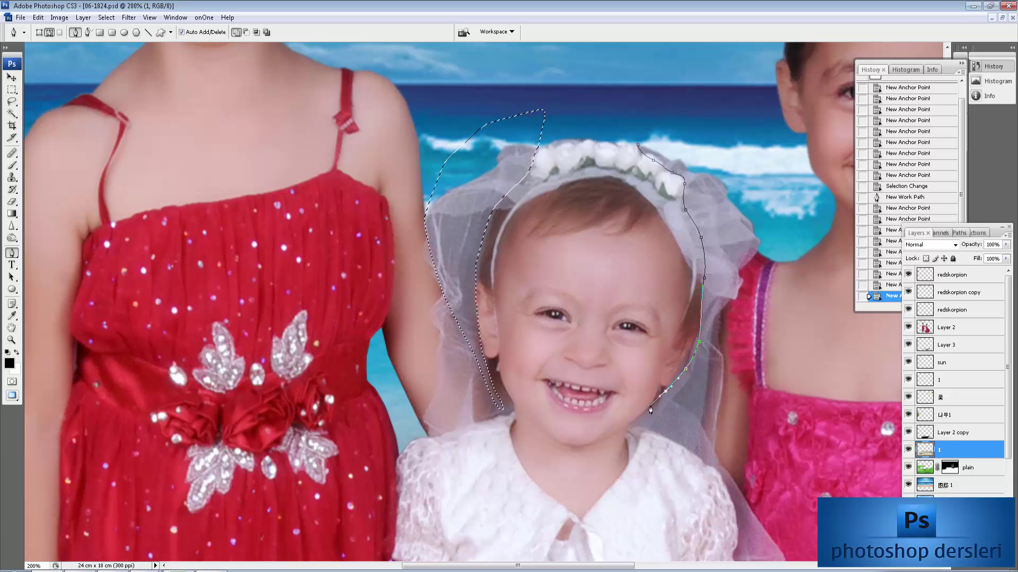
click(636, 423)
click(653, 435)
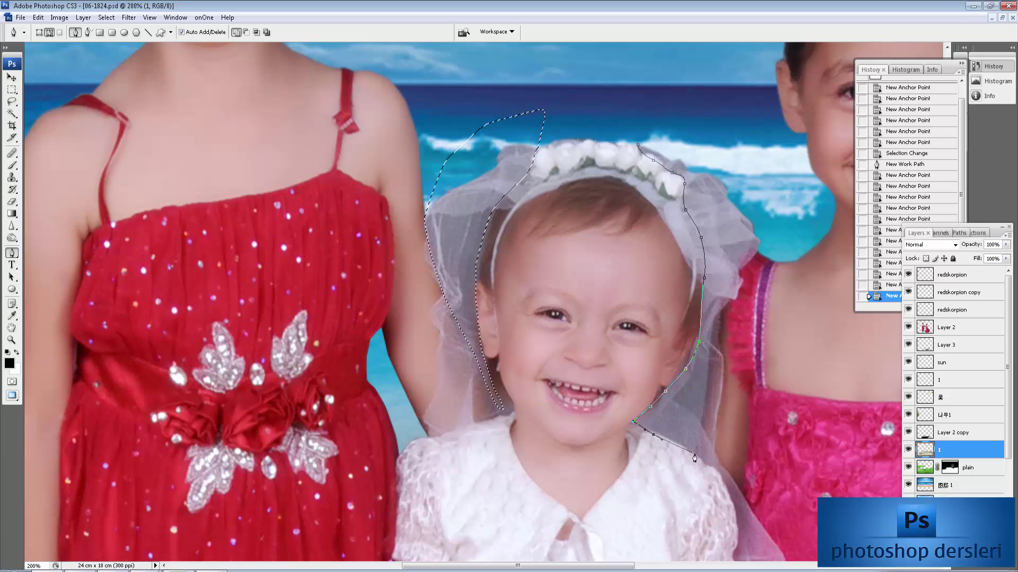
click(696, 454)
drag(706, 412, 705, 395)
click(729, 276)
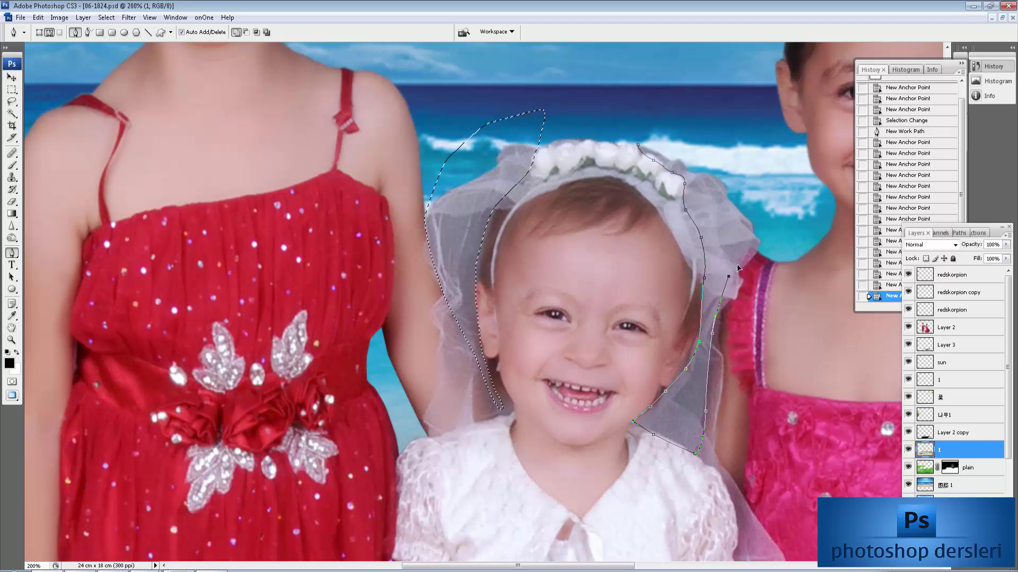
drag(753, 248, 759, 239)
click(790, 219)
drag(751, 128, 742, 121)
click(677, 95)
click(650, 98)
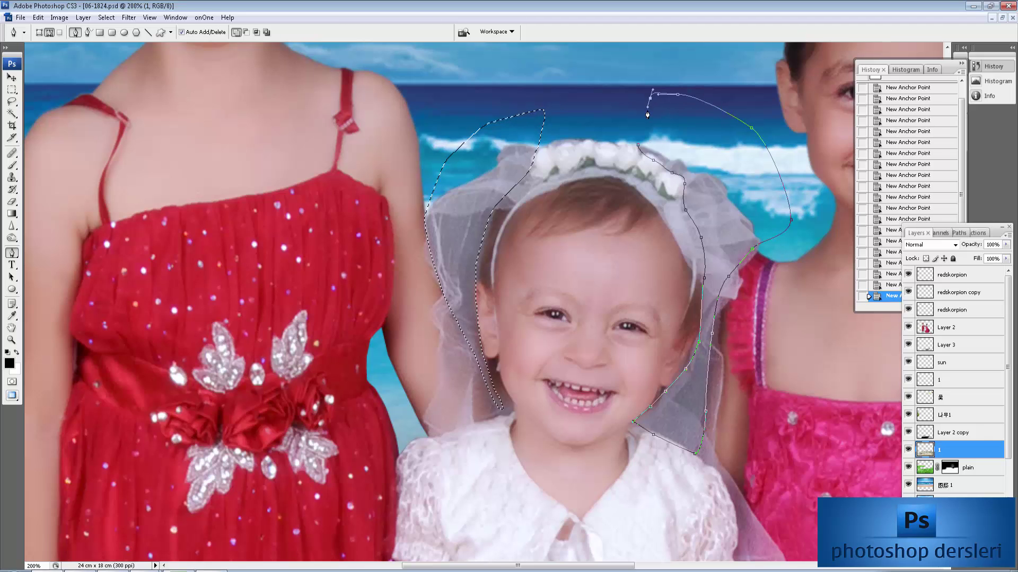
key(ctrl+Return)
key(ctrl+alt+d)
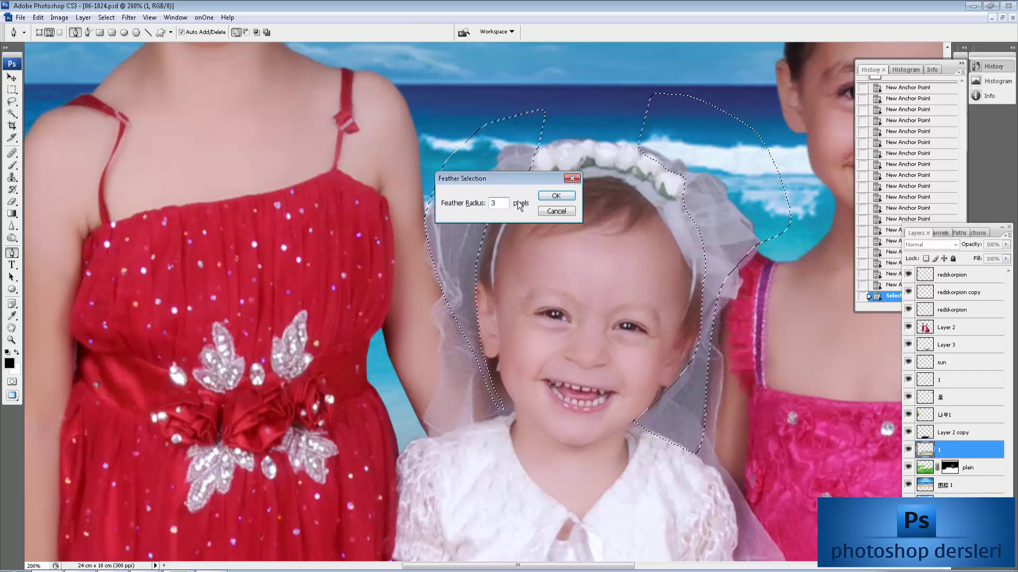
- Apply the 3-pixel feather and set the Eraser opacity to 6%
key(Return)
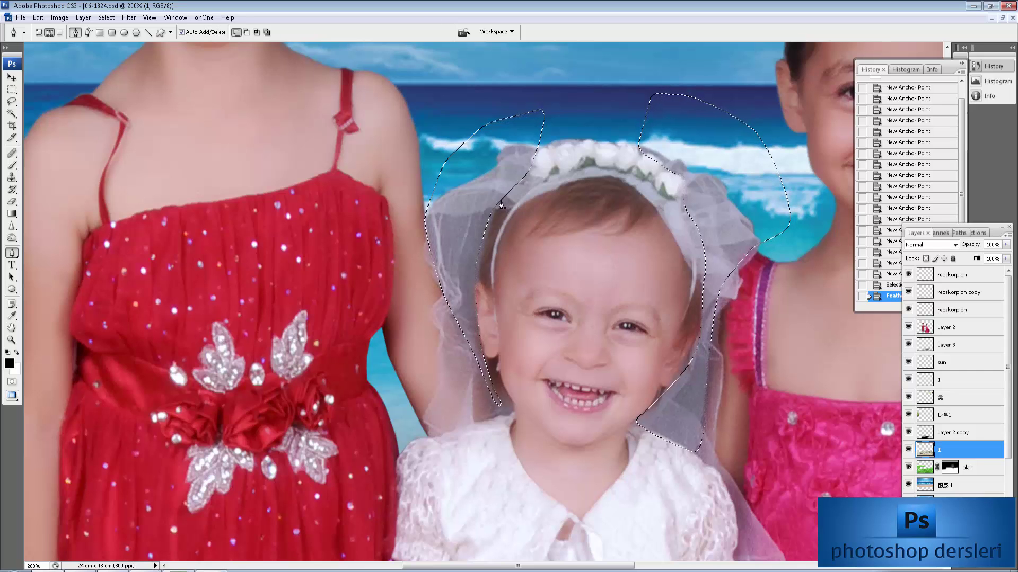
click(13, 202)
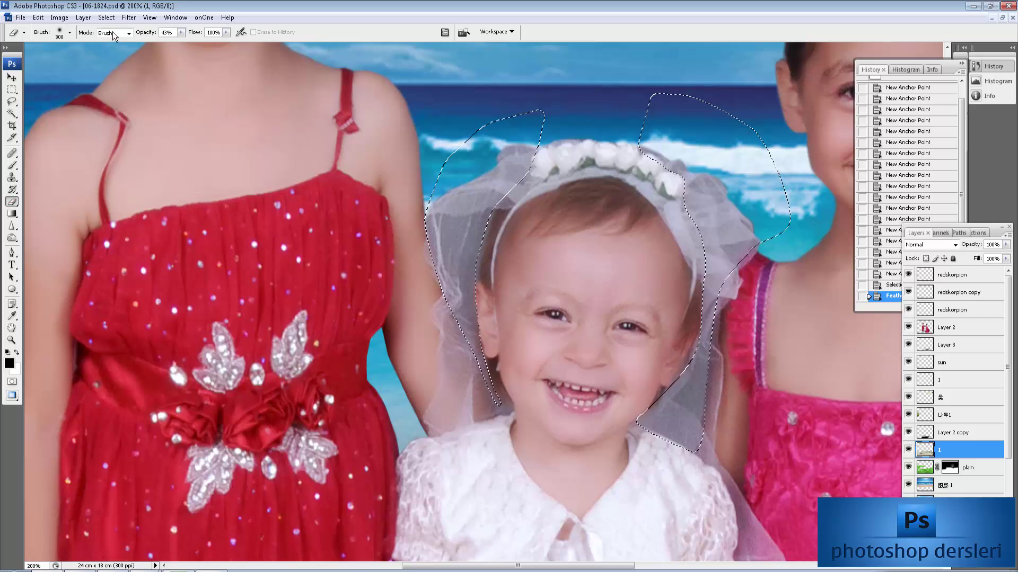
click(181, 33)
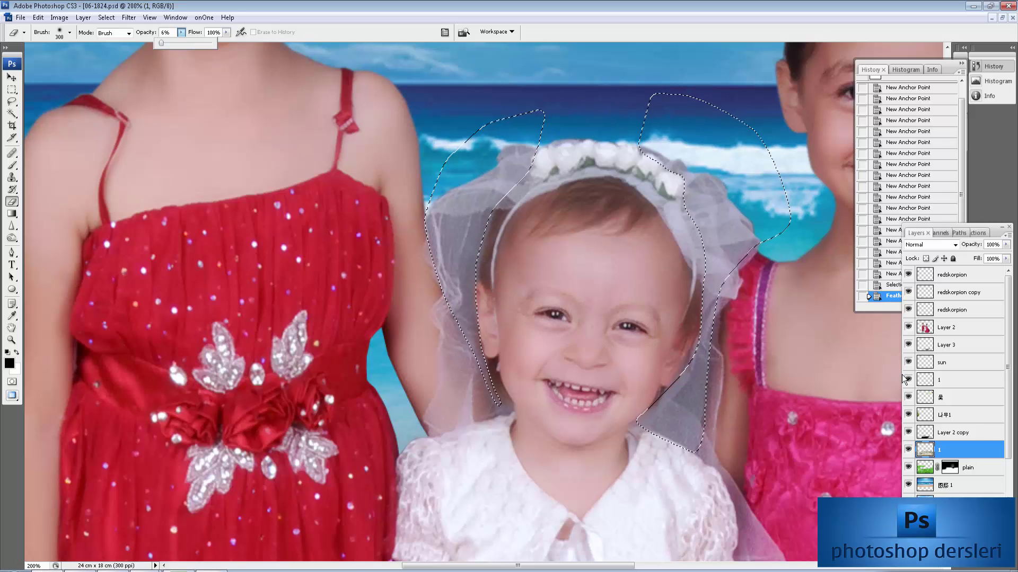
- Lightly erase the veil on Layer 2 at 6% so the sea shows through
click(958, 334)
drag(466, 201, 498, 238)
mouse_move(477, 191)
mouse_down()
mouse_move(480, 223)
mouse_move(467, 201)
mouse_up()
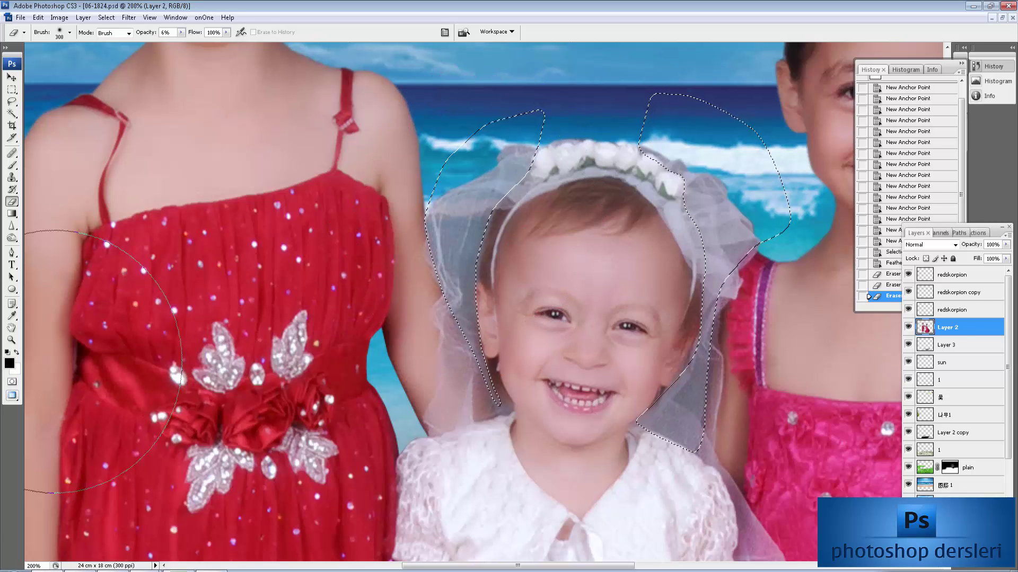
click(925, 260)
mouse_move(613, 170)
mouse_down()
mouse_move(714, 231)
mouse_move(693, 417)
mouse_move(609, 222)
mouse_move(678, 138)
mouse_up()
drag(528, 145, 502, 156)
drag(493, 210, 479, 259)
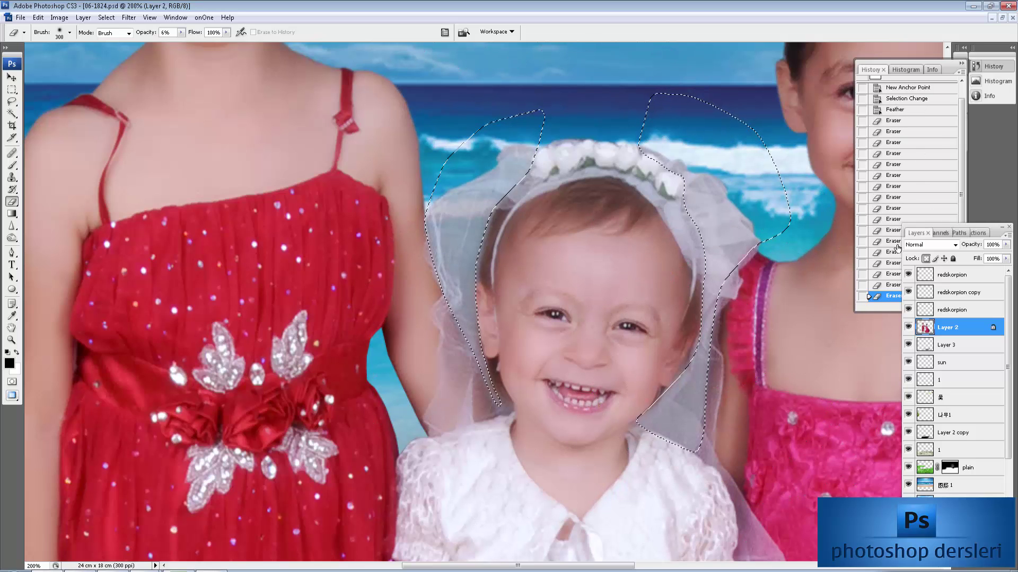
click(924, 260)
mouse_move(726, 227)
mouse_down()
mouse_move(750, 216)
mouse_move(629, 277)
mouse_up()
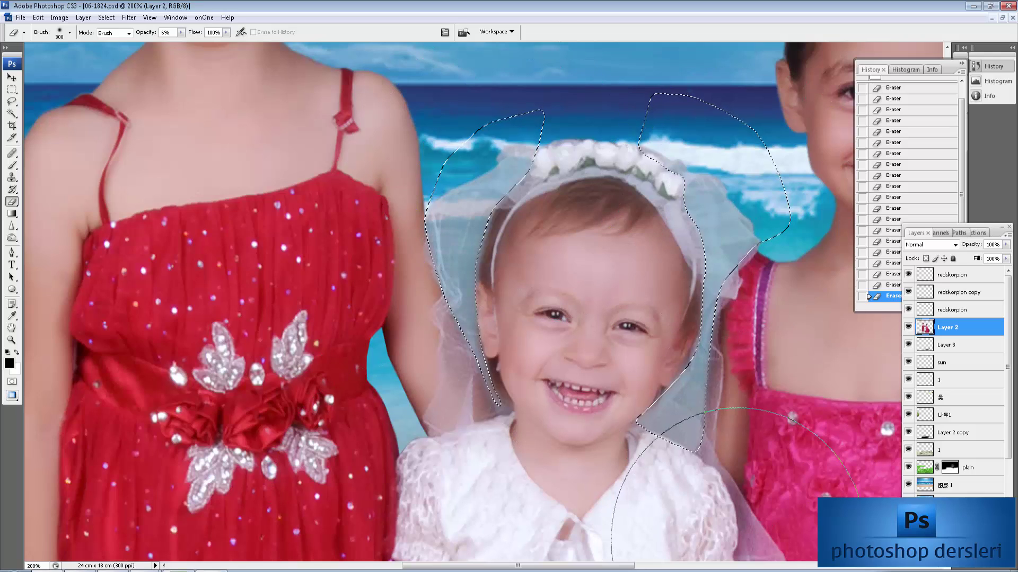
key(ctrl+minus)
key(ctrl+minus)
key(ctrl+minus)
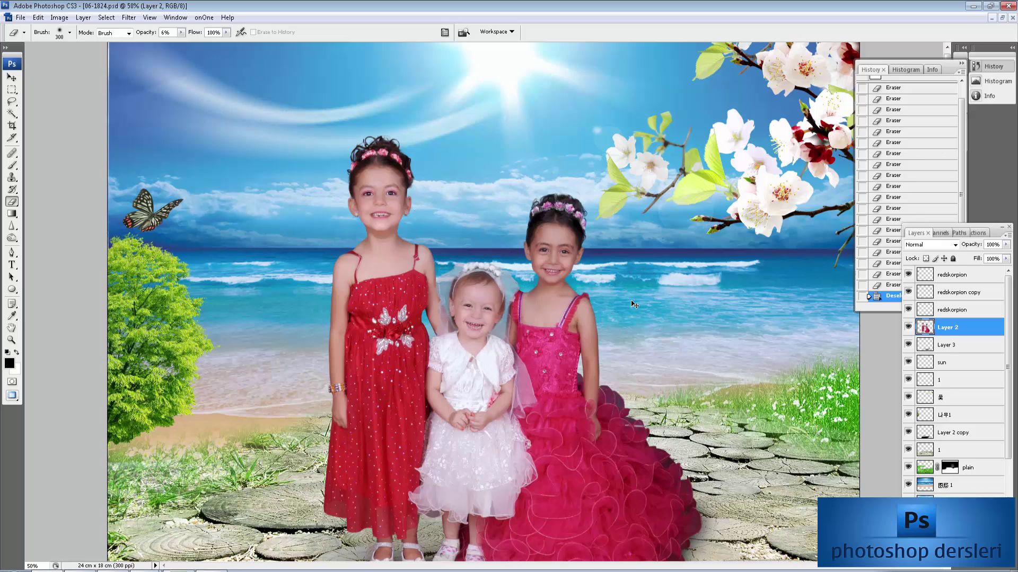
- Shrink the eraser to 67 px and fade the veil above the baby's head
key(ctrl+plus)
key(ctrl+plus)
key(ctrl+plus)
key(ctrl+plus)
drag(509, 106, 535, 250)
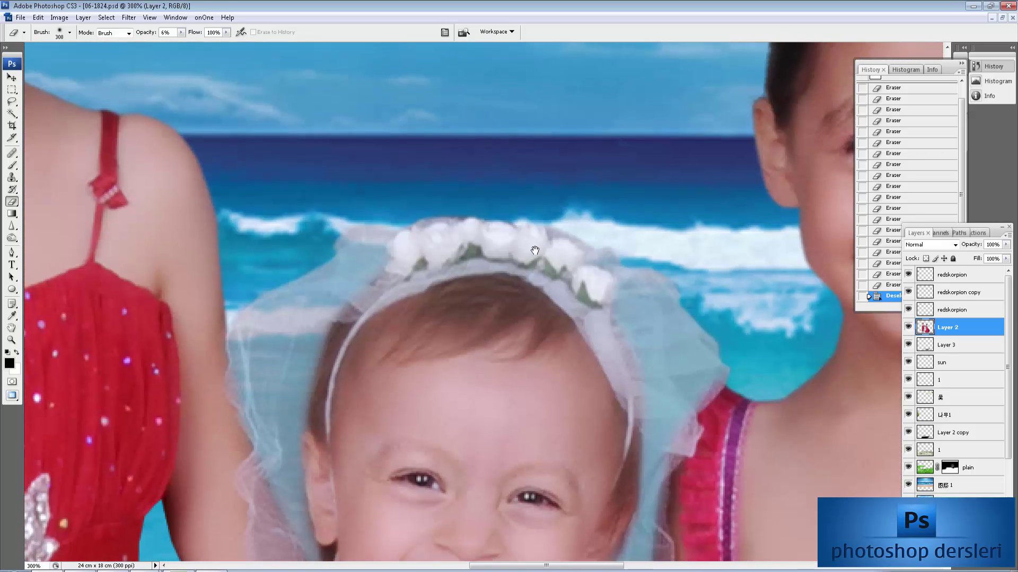
right_click(565, 233)
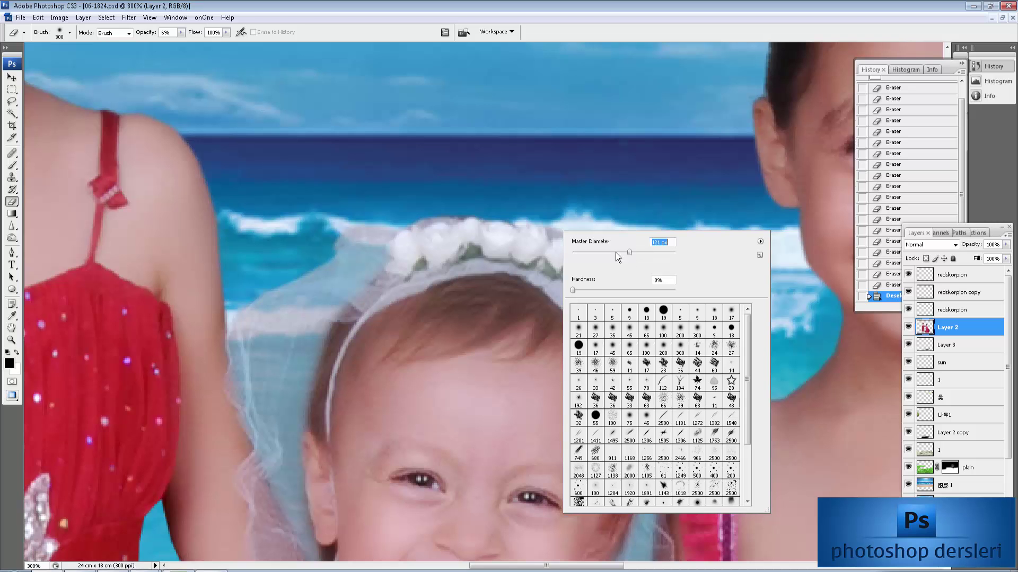
drag(626, 253, 607, 253)
key(Return)
drag(522, 202, 614, 227)
key(ctrl+minus)
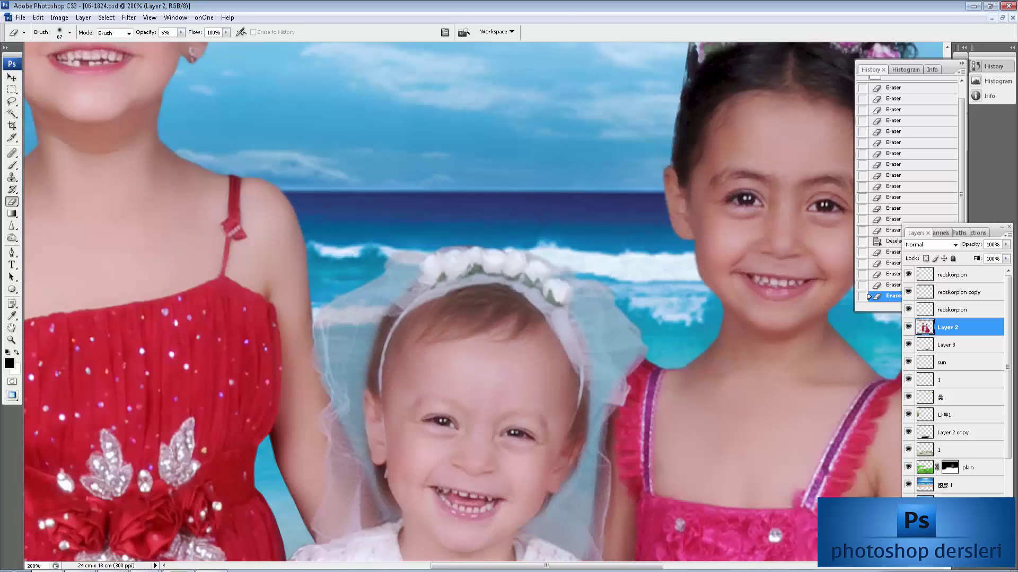
key(ctrl+minus)
key(ctrl+minus)
key(ctrl+minus)
key(ctrl+minus)
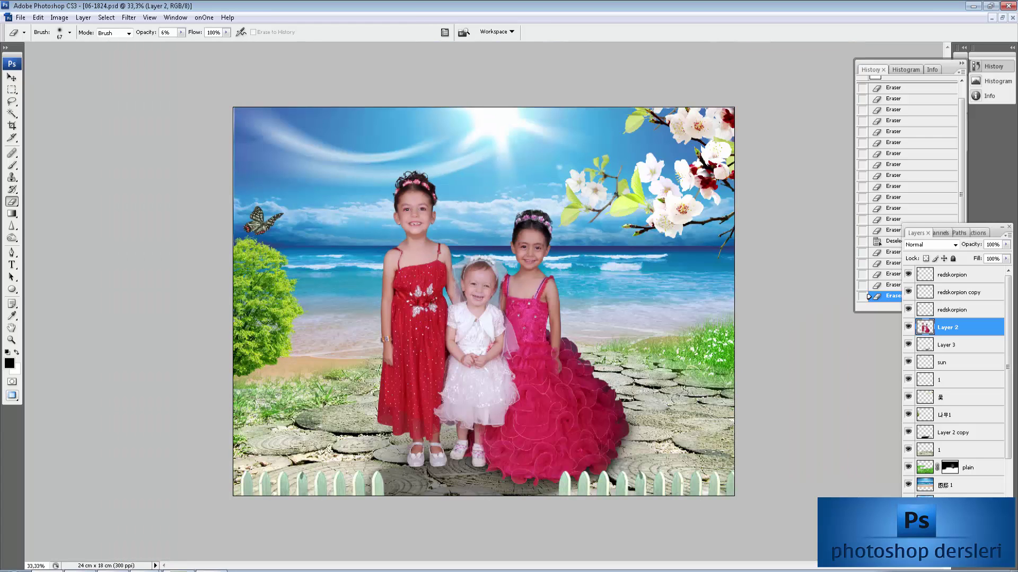